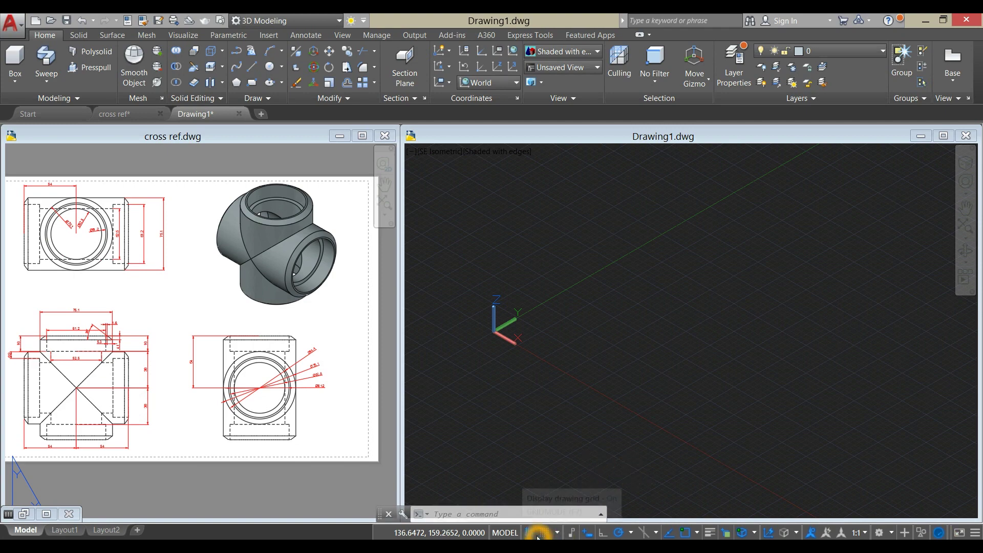
- Review the drafting settings for polar tracking, object snap modes and 3D object snap modes
{"action": "left_click", "coordinate": [588, 534]}
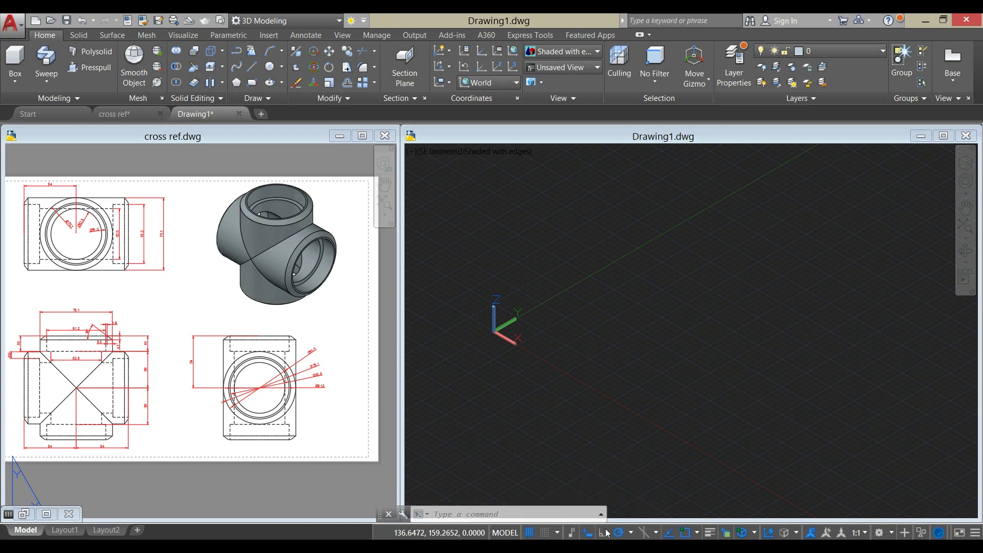
{"action": "left_click", "coordinate": [623, 533]}
{"action": "left_click", "coordinate": [673, 533]}
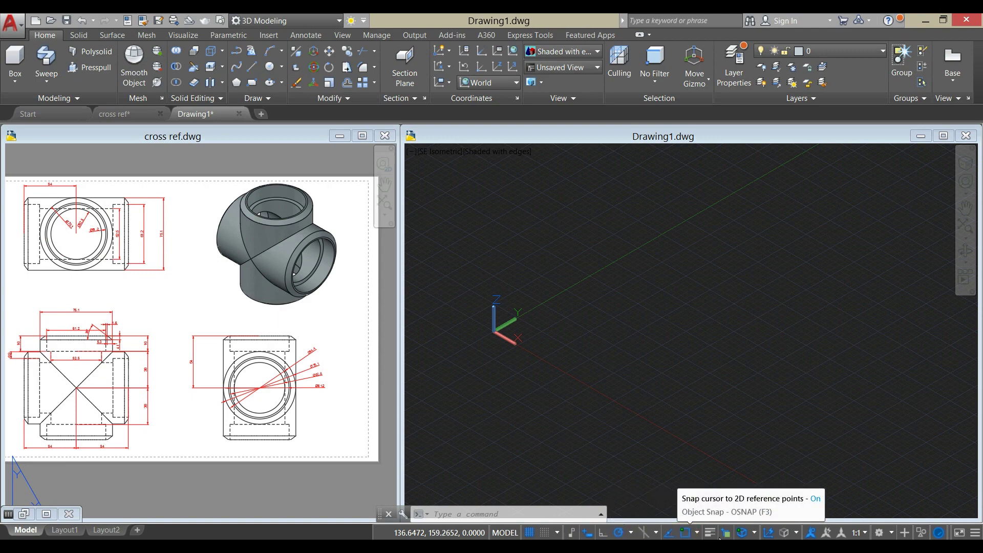
{"action": "left_click", "coordinate": [768, 533]}
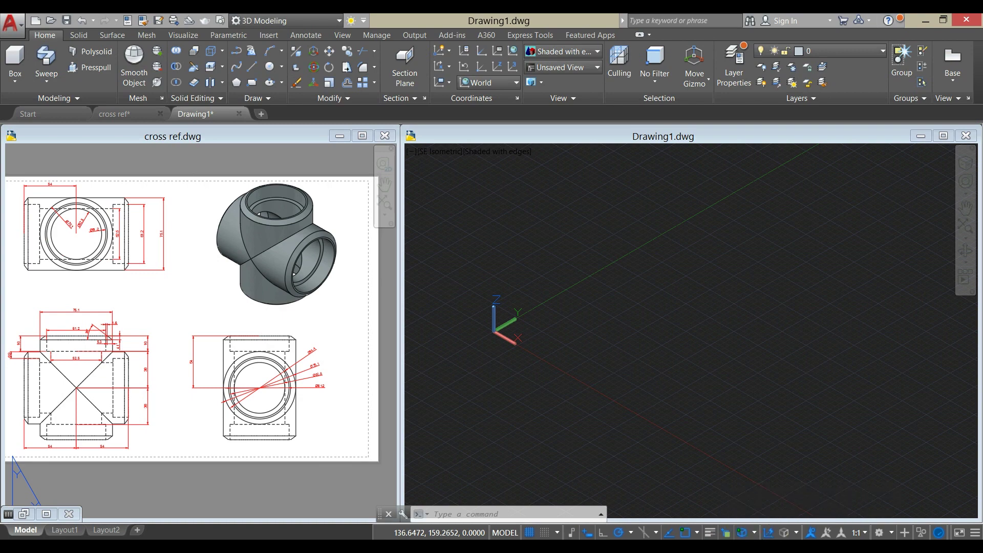
{"action": "left_click", "coordinate": [633, 534]}
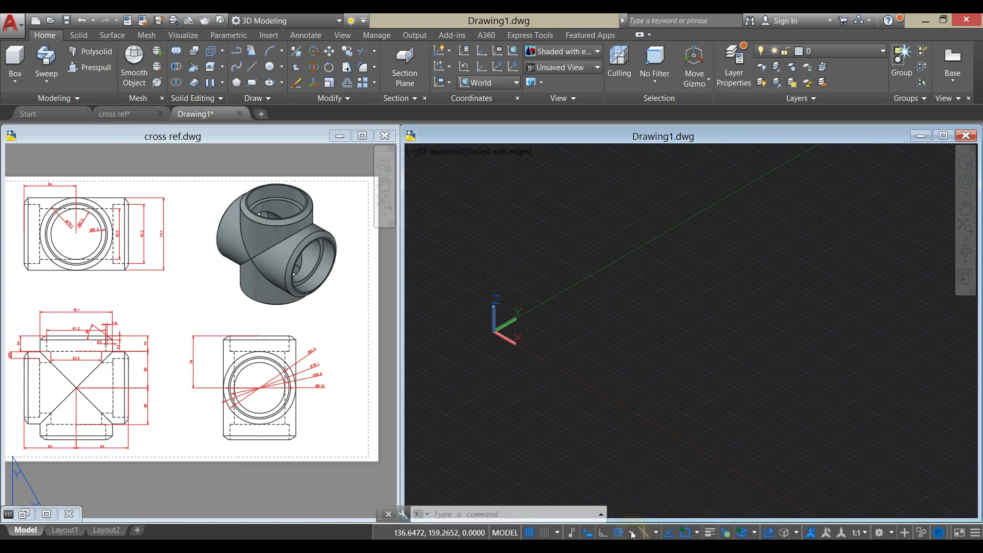
{"action": "left_click", "coordinate": [633, 534]}
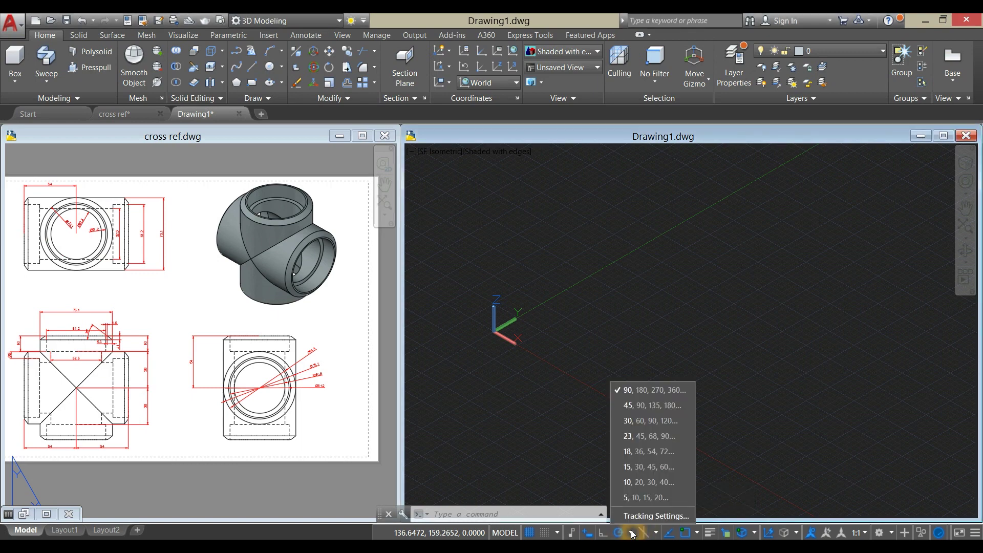
{"action": "left_click", "coordinate": [640, 517]}
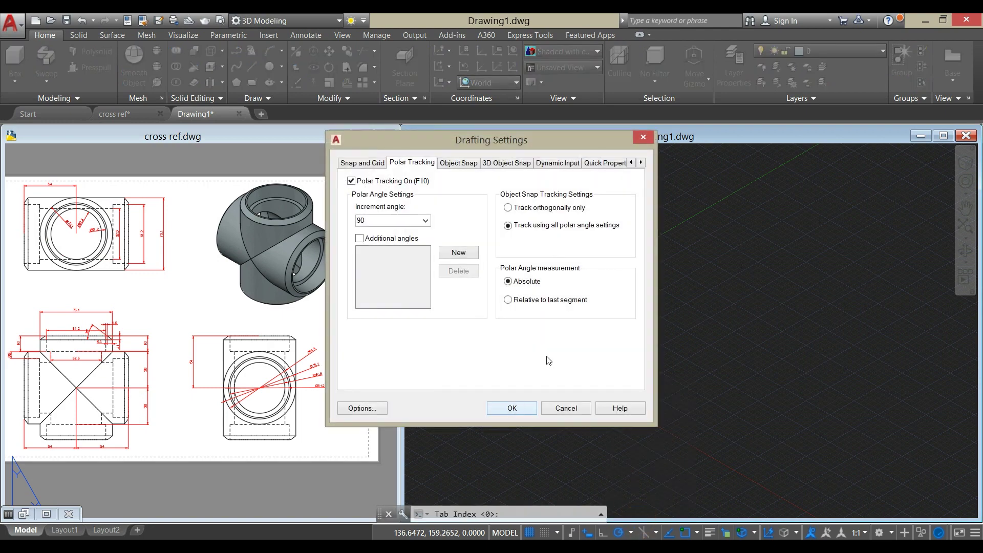
{"action": "left_click", "coordinate": [451, 164]}
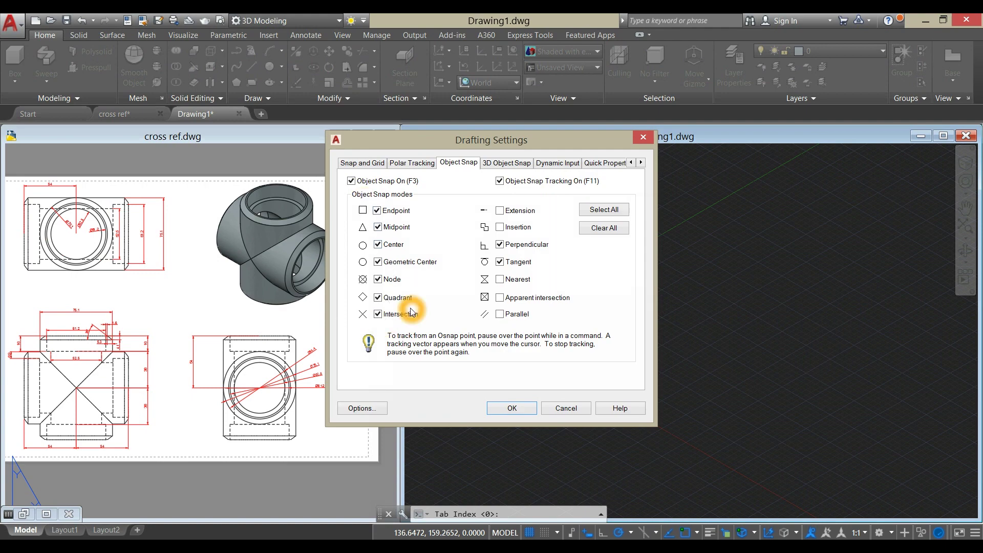
{"action": "left_click", "coordinate": [498, 164]}
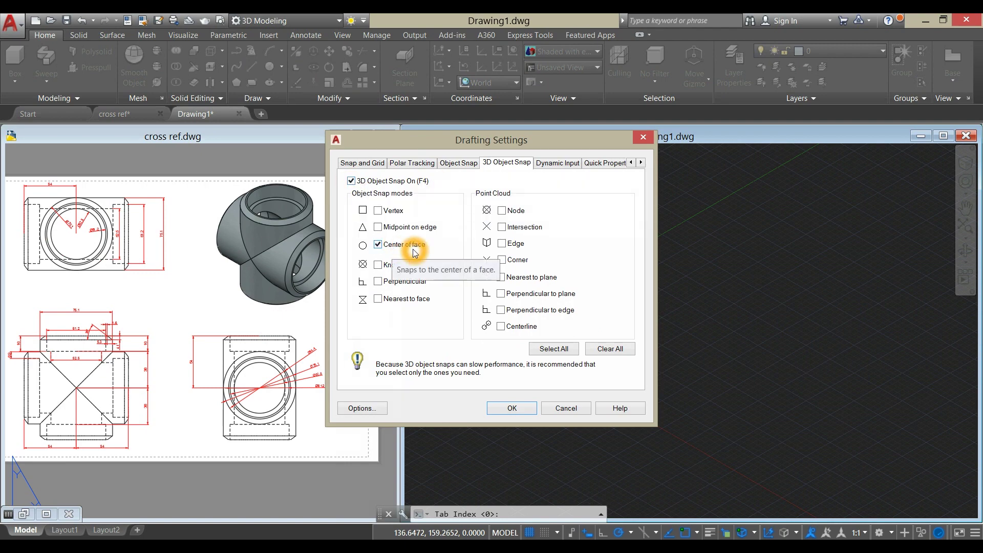
{"action": "left_click", "coordinate": [512, 408]}
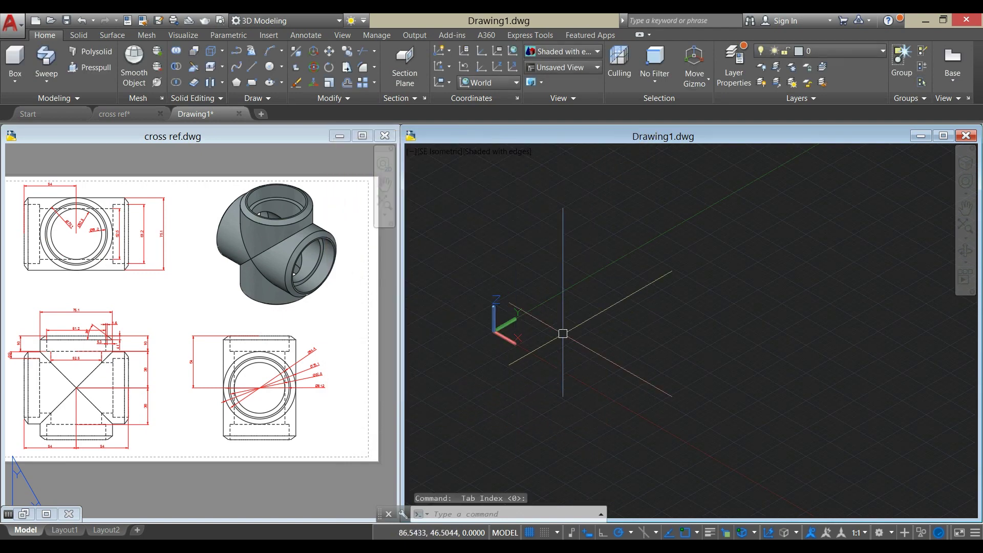
- Switch the new drawing to the Front view
{"action": "left_click", "coordinate": [425, 151]}
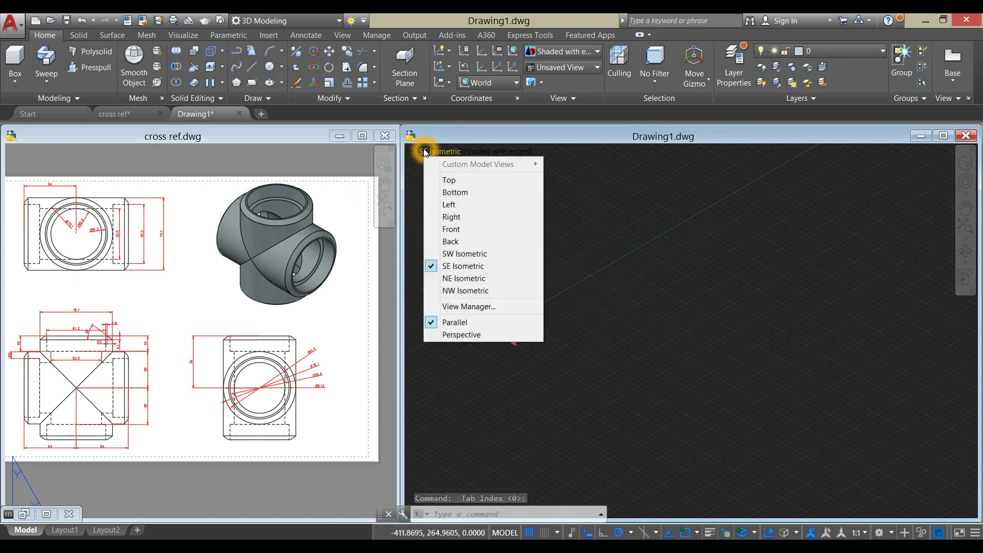
{"action": "left_click", "coordinate": [458, 229]}
- Examine the front view of the cross fitting in the reference drawing for its overall width and height dimensions
{"action": "left_click", "coordinate": [169, 403]}
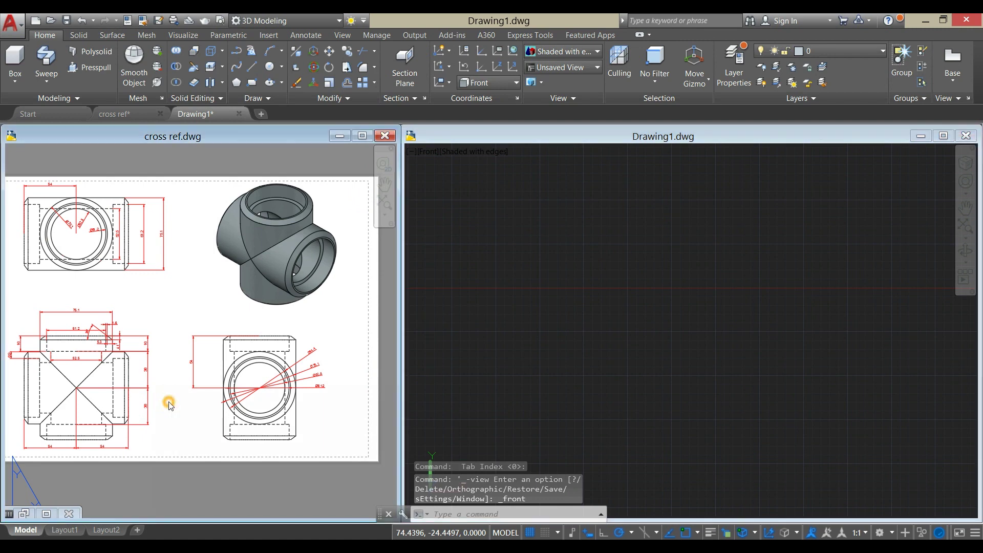
{"action": "middle_click_drag", "start_coordinate": [107, 368], "coordinate": [124, 281]}
{"action": "scroll", "coordinate": [184, 359], "scroll_direction": "up", "scroll_amount": 6}
{"action": "scroll", "coordinate": [124, 277], "scroll_direction": "down", "scroll_amount": 2}
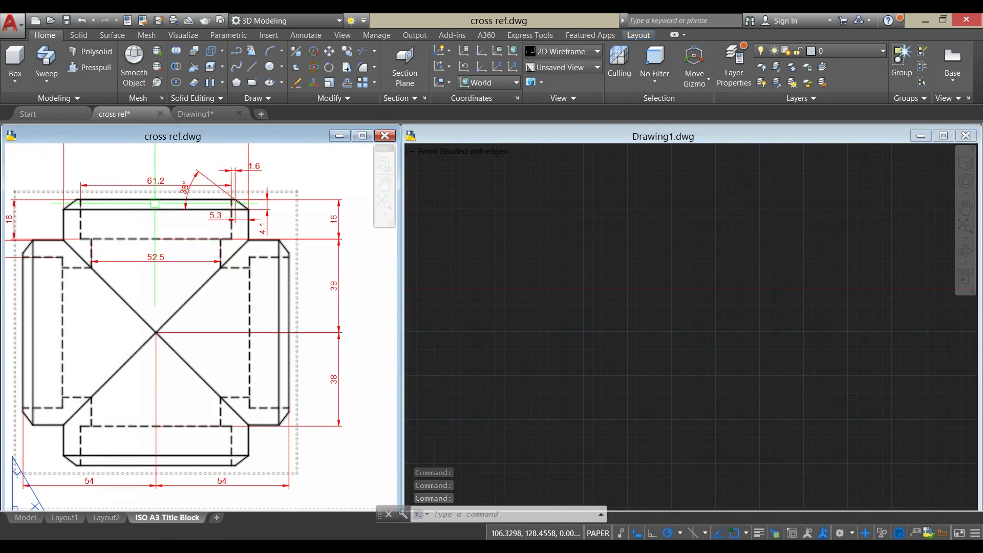
{"action": "left_click", "coordinate": [155, 467]}
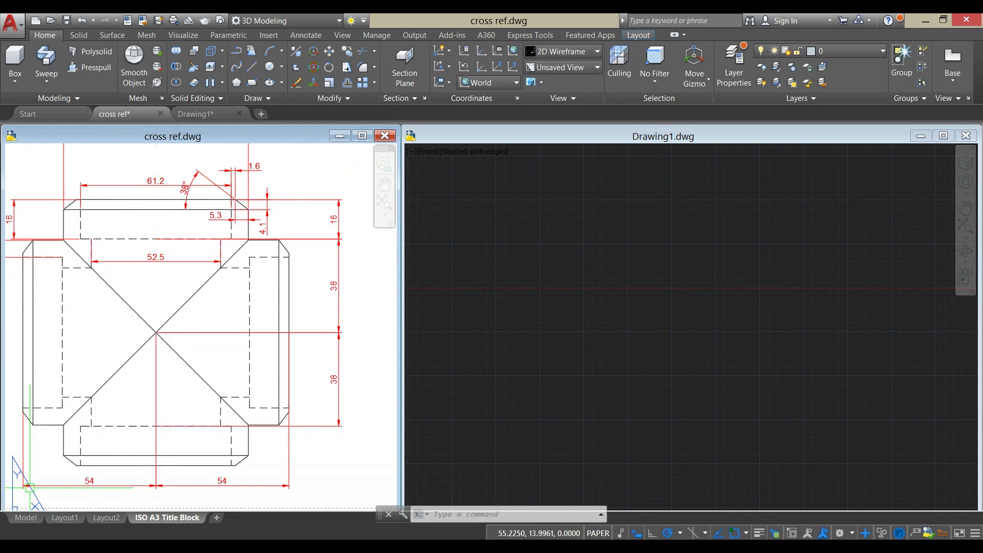
{"action": "left_click", "coordinate": [26, 333]}
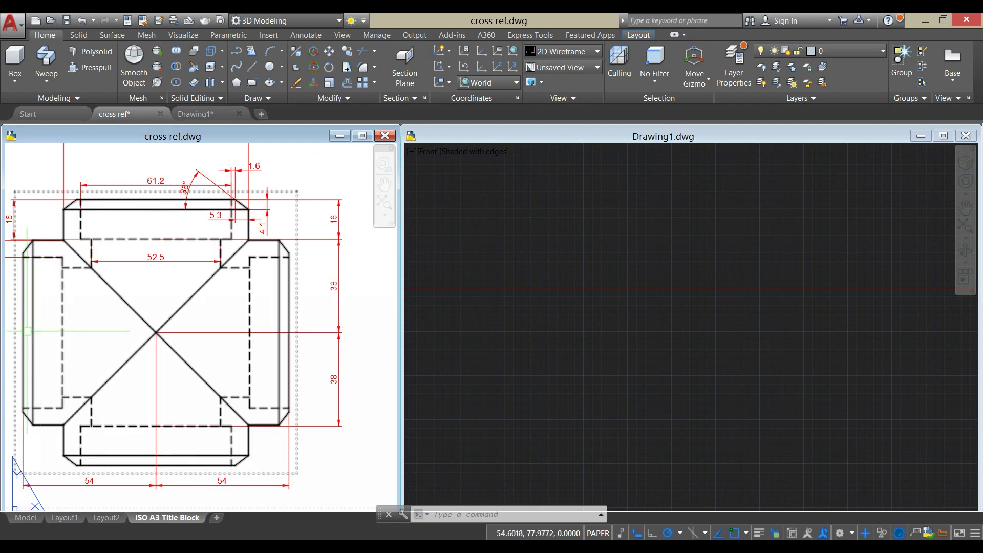
{"action": "left_click", "coordinate": [291, 341]}
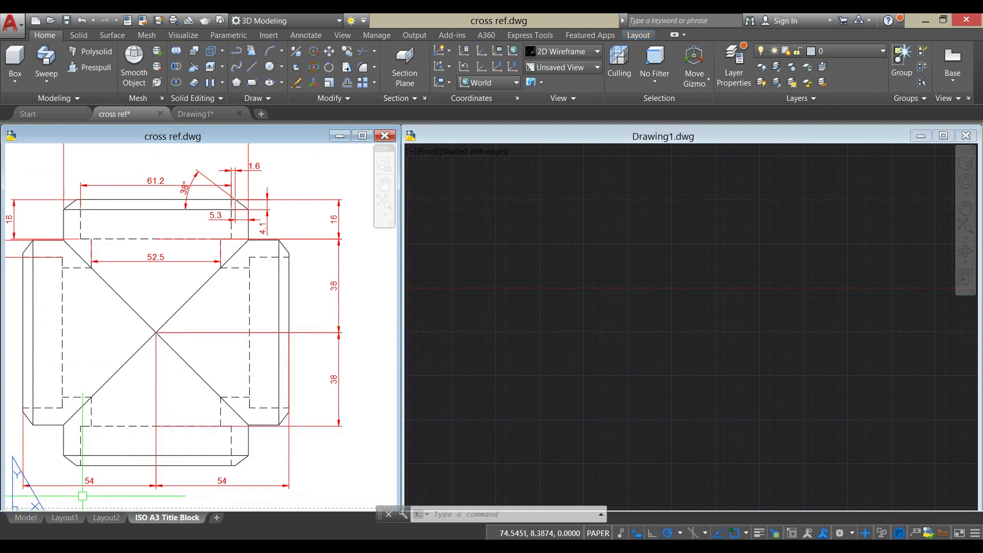
{"action": "left_click", "coordinate": [220, 486]}
- Draw a vertical line 108 long in the new drawing as the fitting's vertical centreline
{"action": "left_click", "coordinate": [590, 330]}
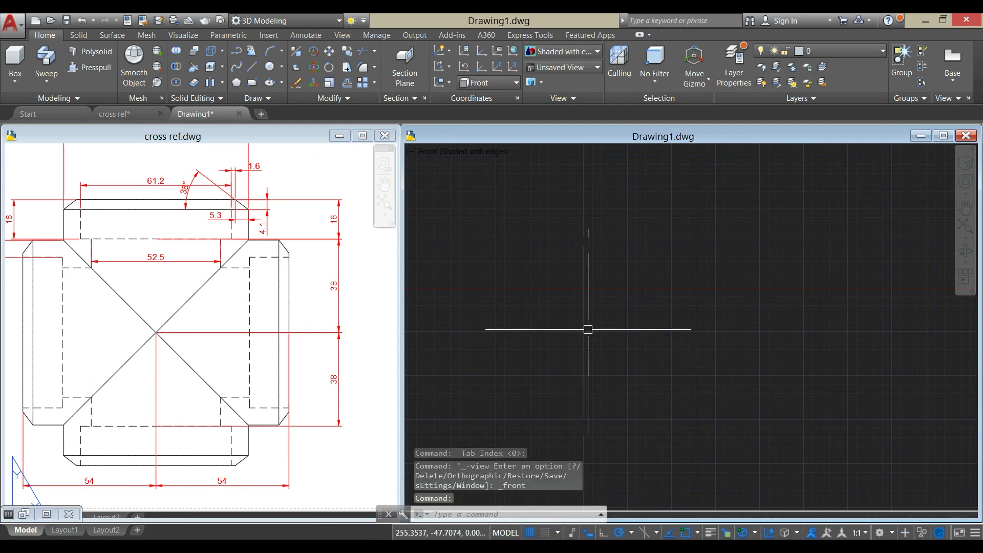
{"action": "type", "text": "l"}
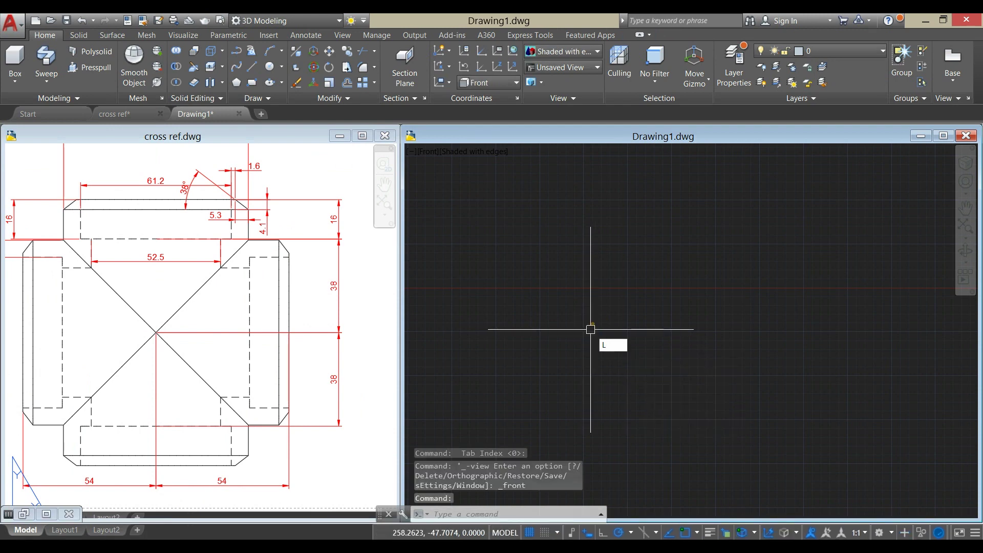
{"action": "key", "text": "Return"}
{"action": "left_click", "coordinate": [590, 192]}
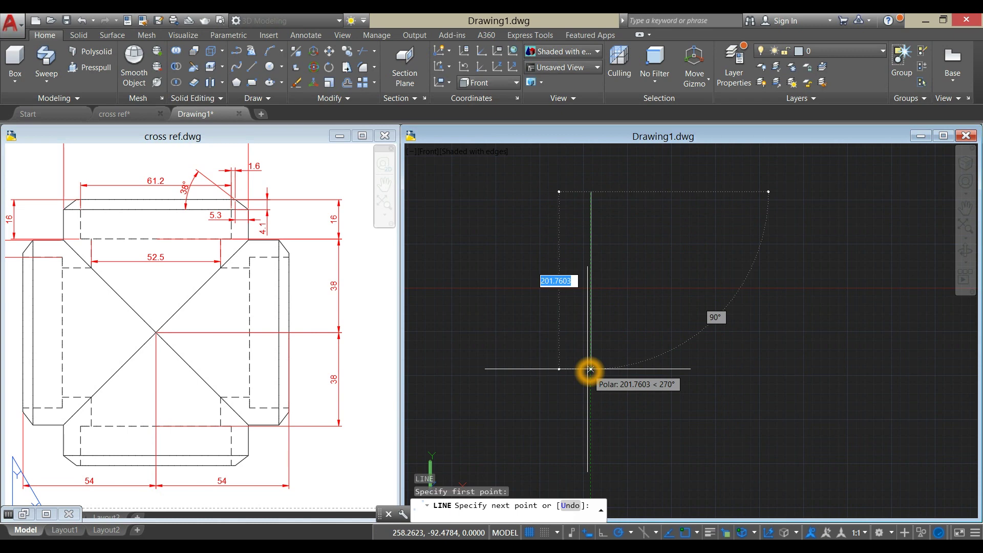
{"action": "type", "text": "1"}
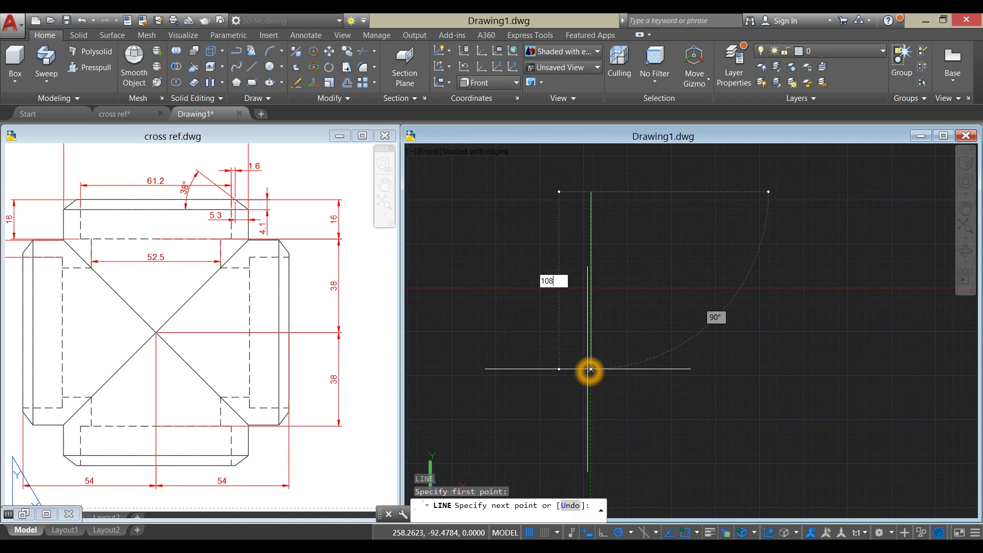
{"action": "type", "text": "08"}
{"action": "right_click", "coordinate": [620, 260]}
{"action": "left_click", "coordinate": [643, 273]}
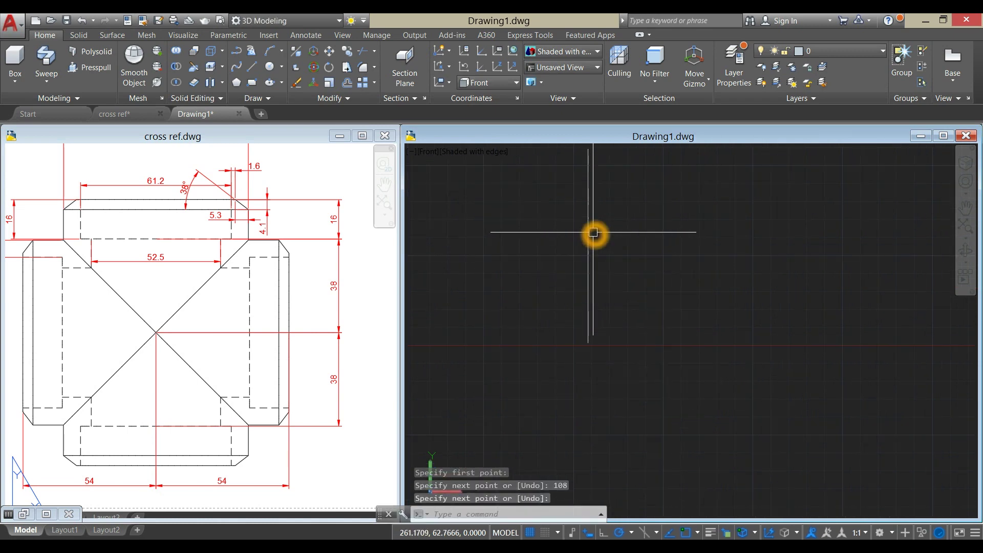
{"action": "scroll", "coordinate": [594, 236], "scroll_direction": "up", "scroll_amount": 3}
{"action": "key", "text": "Return"}
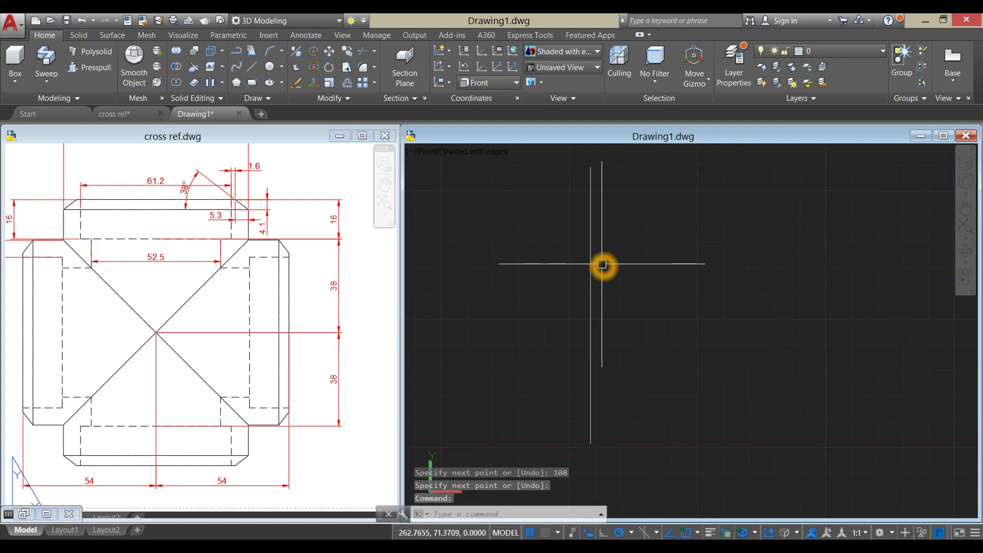
- Draw a horizontal line 108 long, starting 54 to one side of the vertical line's midpoint so that both lines cross at their middles
{"action": "right_click", "coordinate": [618, 248]}
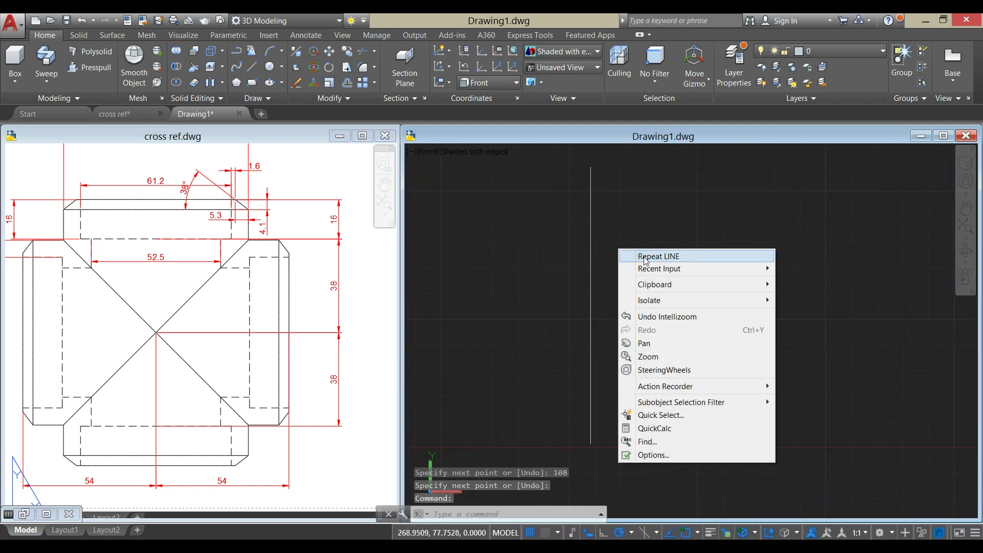
{"action": "left_click", "coordinate": [661, 200]}
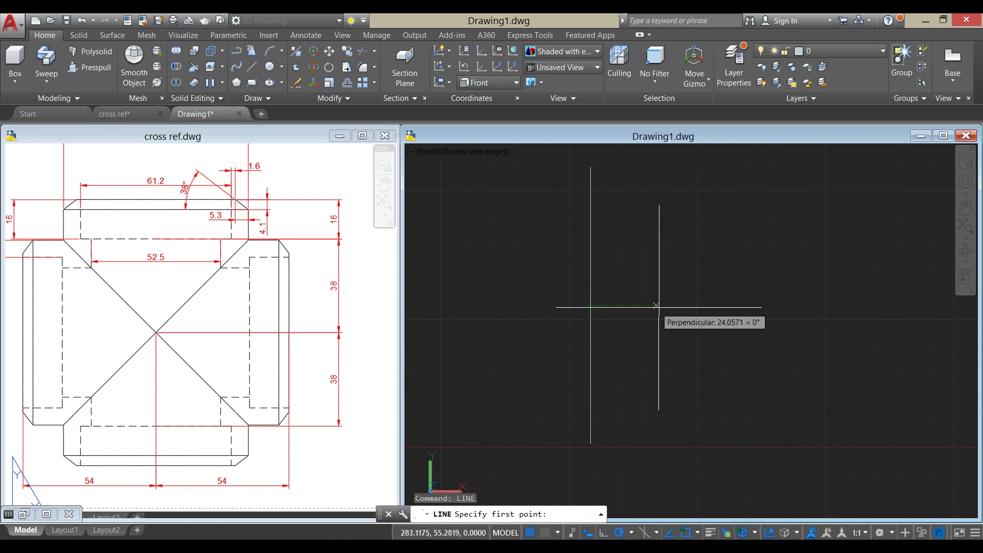
{"action": "left_click", "coordinate": [699, 306]}
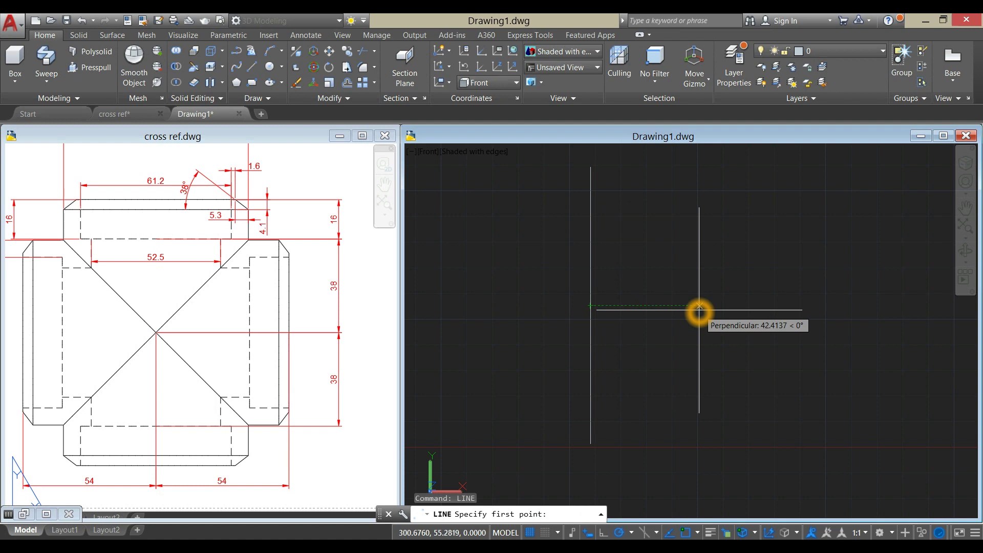
{"action": "type", "text": "54"}
{"action": "key", "text": "Return"}
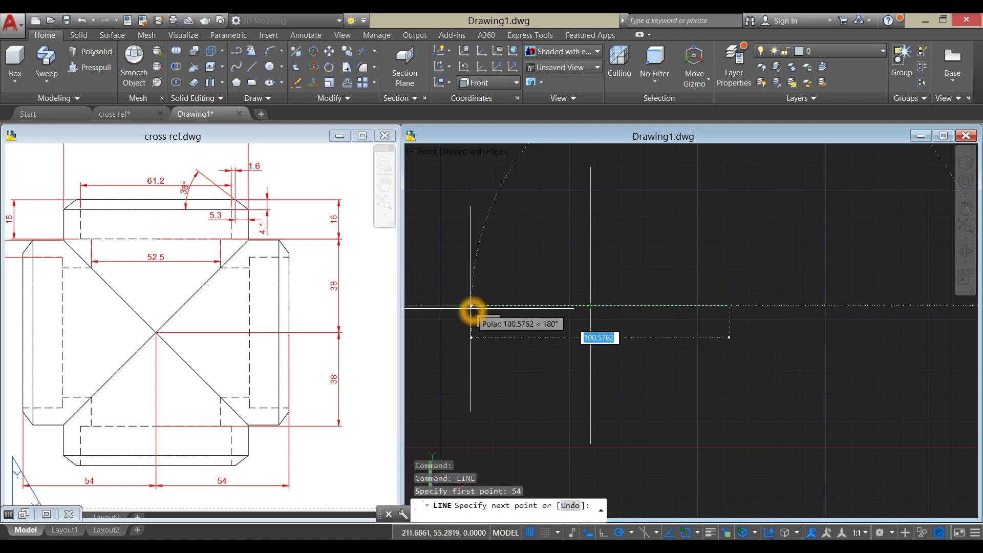
{"action": "left_click", "coordinate": [468, 307]}
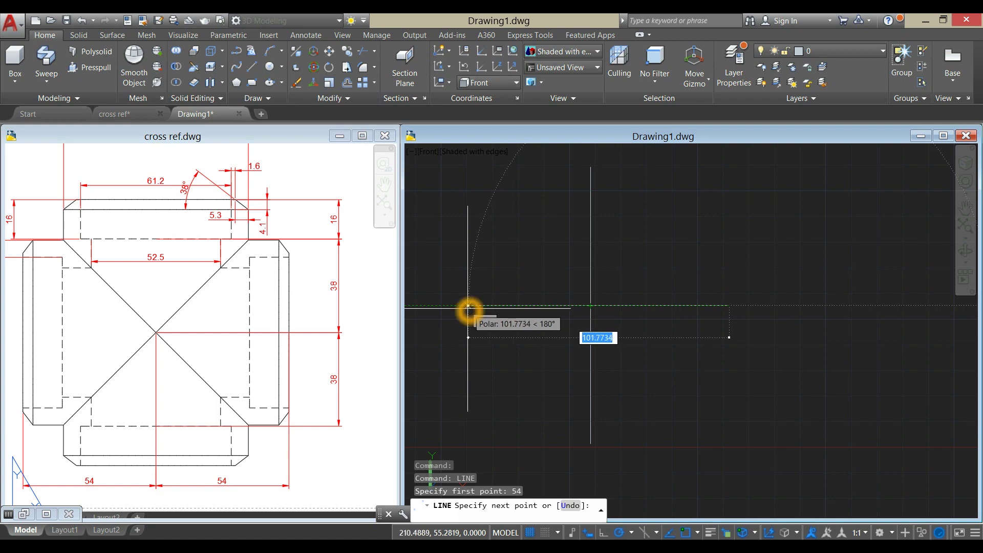
{"action": "type", "text": "108"}
{"action": "key", "text": "Return"}
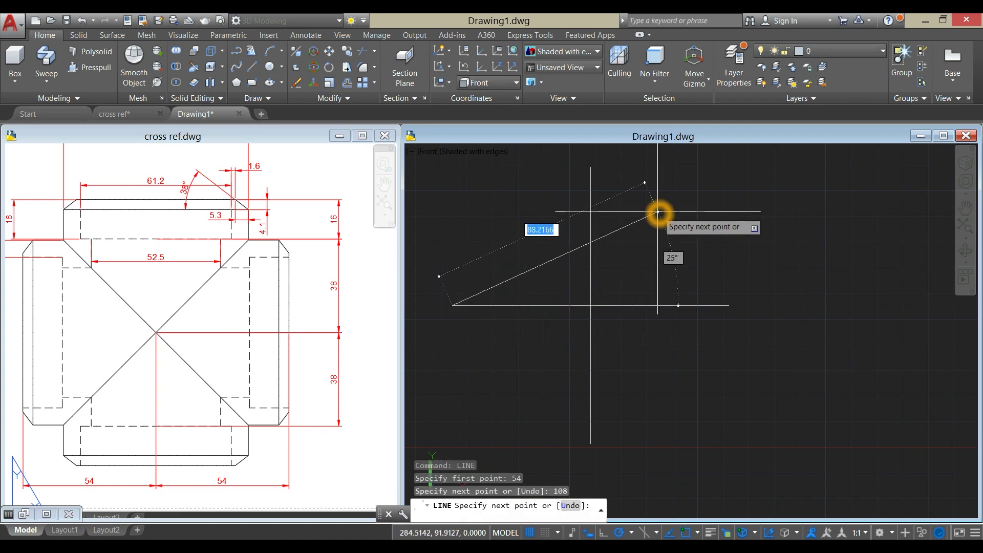
{"action": "right_click", "coordinate": [658, 211]}
{"action": "left_click", "coordinate": [700, 226]}
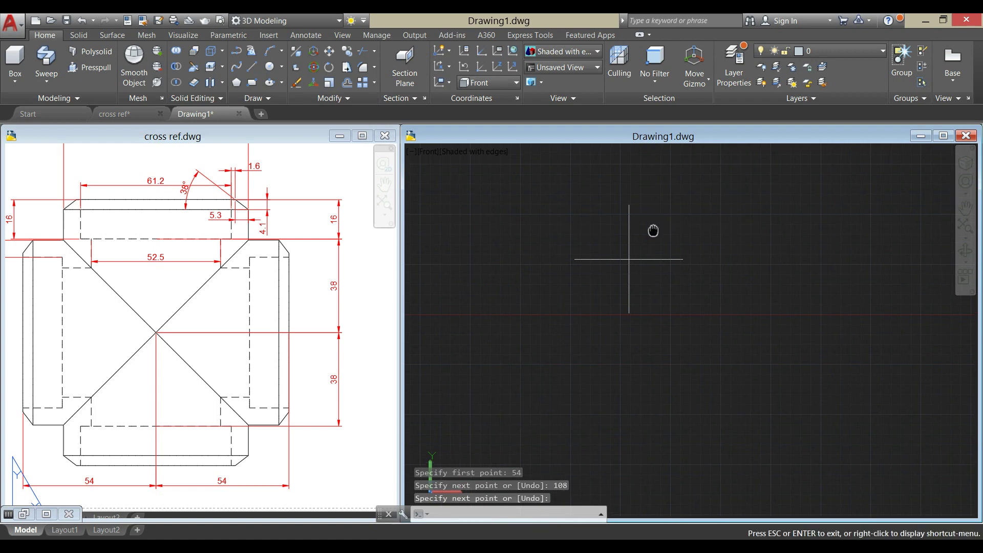
- Examine the reference drawing's front and top views for the fitting's end profile dimensions and its circle diameters
{"action": "left_click", "coordinate": [191, 264]}
{"action": "scroll", "coordinate": [193, 253], "scroll_direction": "down", "scroll_amount": 2}
{"action": "middle_click_drag", "start_coordinate": [193, 254], "coordinate": [198, 272]}
{"action": "left_click", "coordinate": [590, 260]}
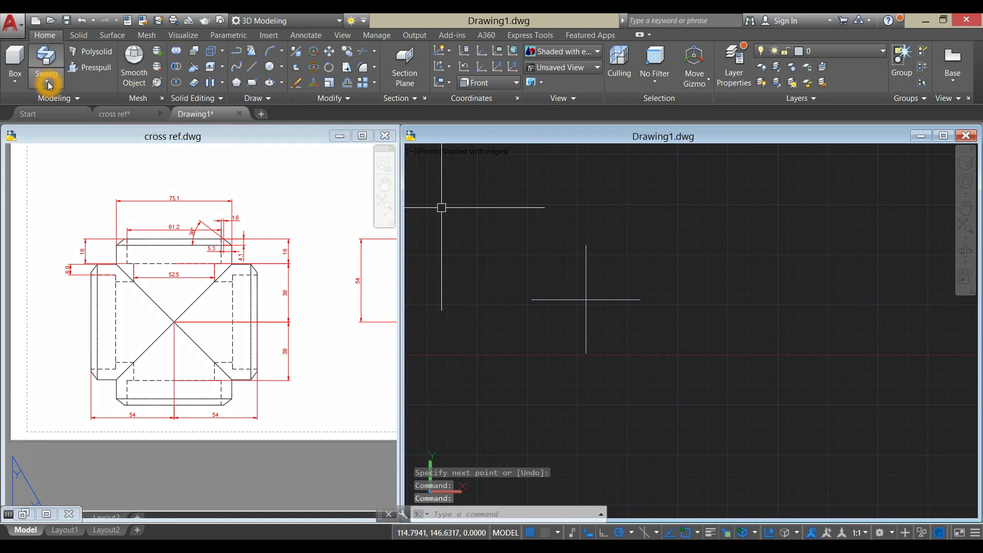
{"action": "scroll", "coordinate": [122, 227], "scroll_direction": "up", "scroll_amount": 2}
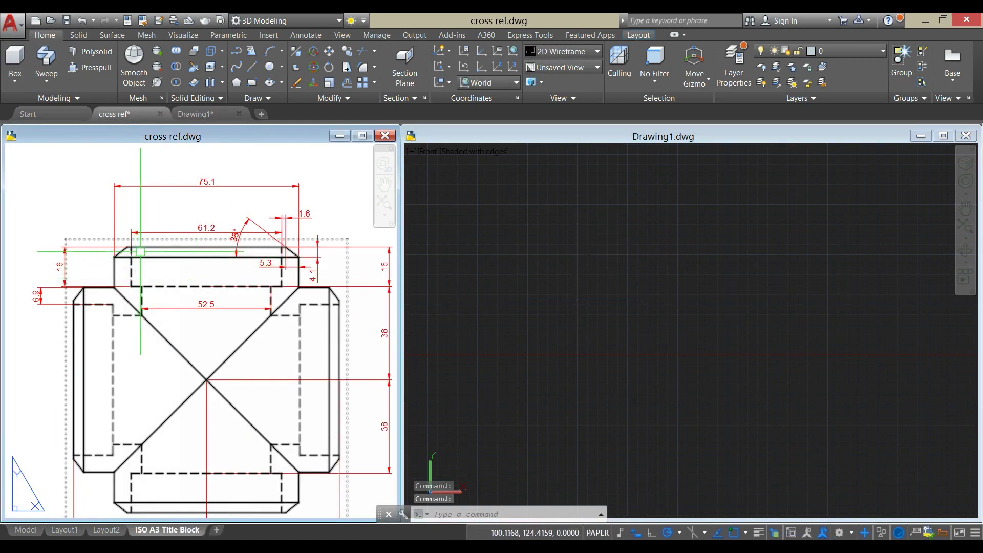
{"action": "left_click", "coordinate": [109, 261]}
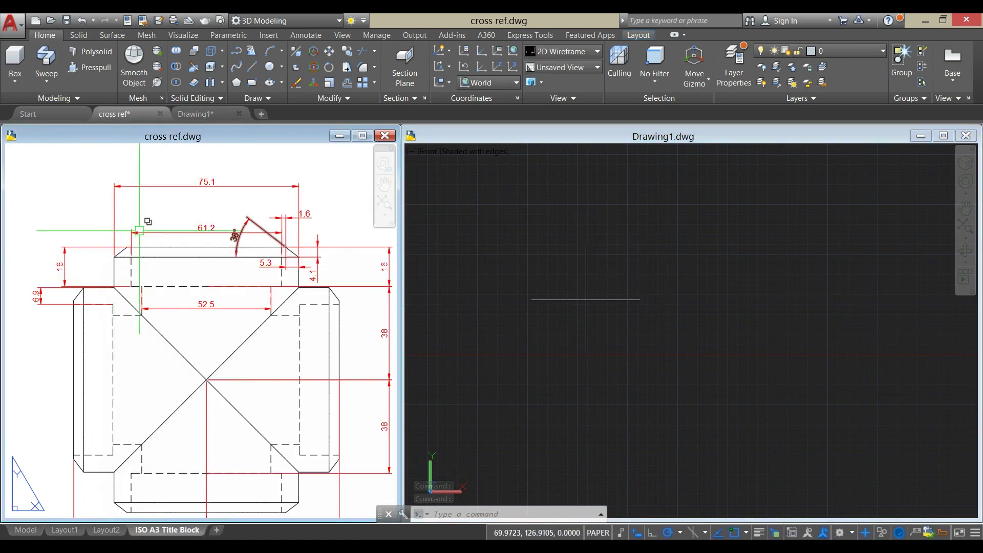
{"action": "middle_click_drag", "start_coordinate": [219, 194], "coordinate": [187, 351]}
{"action": "scroll", "coordinate": [204, 252], "scroll_direction": "down", "scroll_amount": 2}
{"action": "scroll", "coordinate": [198, 220], "scroll_direction": "up", "scroll_amount": 4}
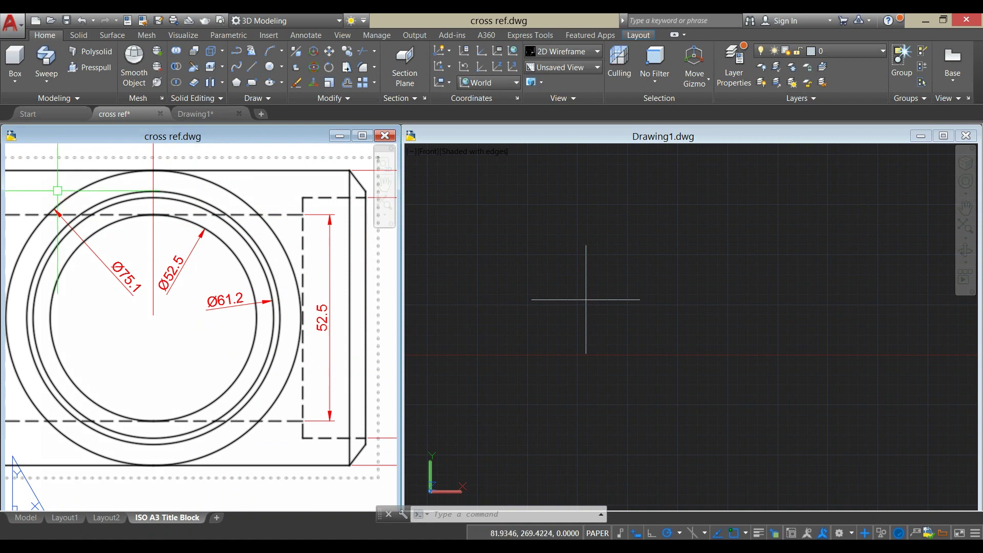
{"action": "left_click", "coordinate": [57, 212]}
{"action": "scroll", "coordinate": [56, 212], "scroll_direction": "down", "scroll_amount": 3}
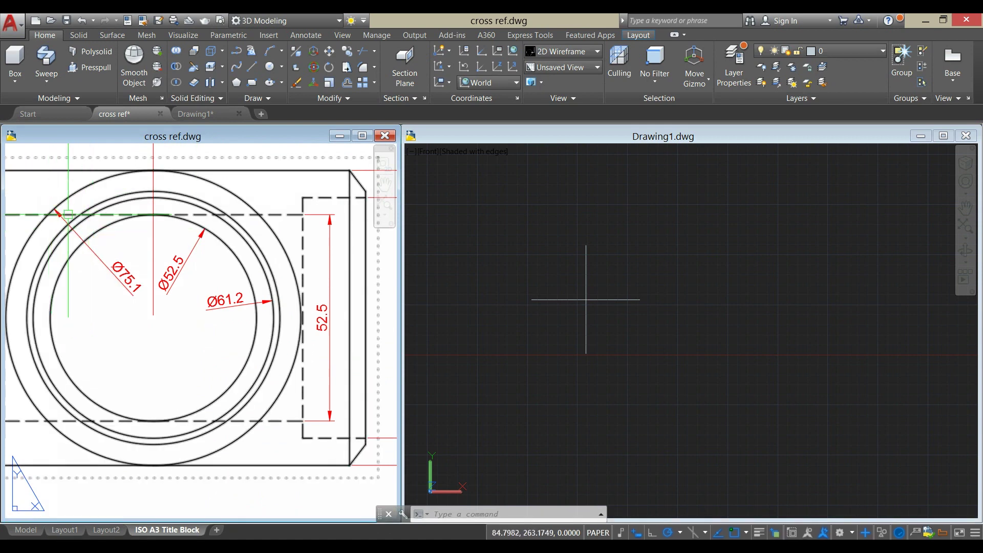
{"action": "left_click", "coordinate": [181, 243]}
- Draw a circle of diameter 75.1 centred on the upper end of the vertical centreline in the new drawing
{"action": "left_click", "coordinate": [608, 288]}
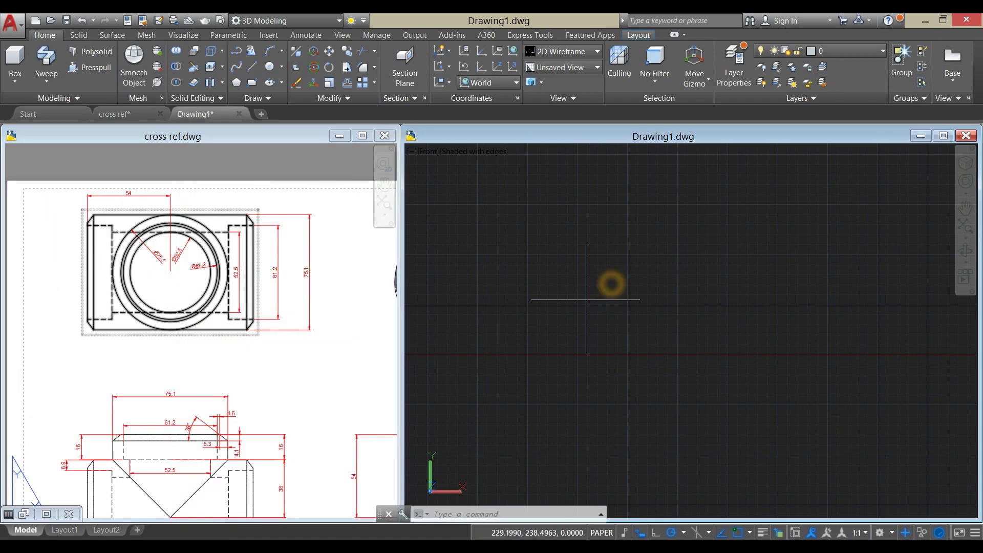
{"action": "left_click", "coordinate": [625, 246]}
{"action": "type", "text": "c"}
{"action": "key", "text": "Return"}
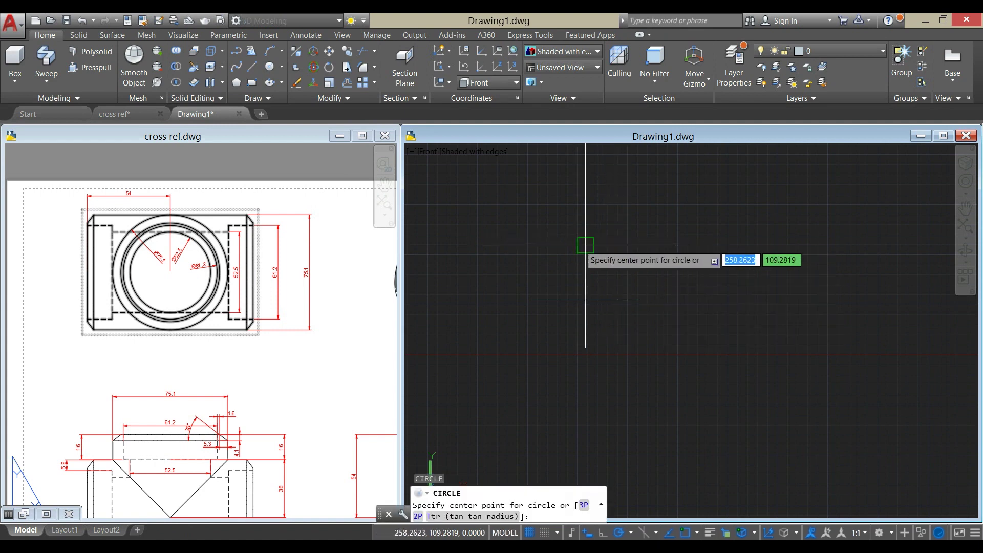
{"action": "left_click", "coordinate": [586, 245]}
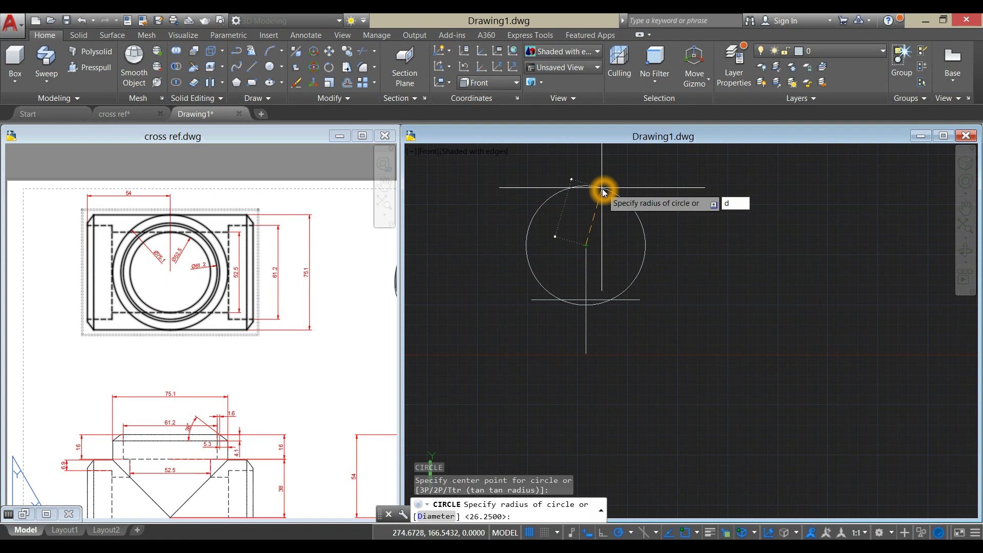
{"action": "key", "text": "Return"}
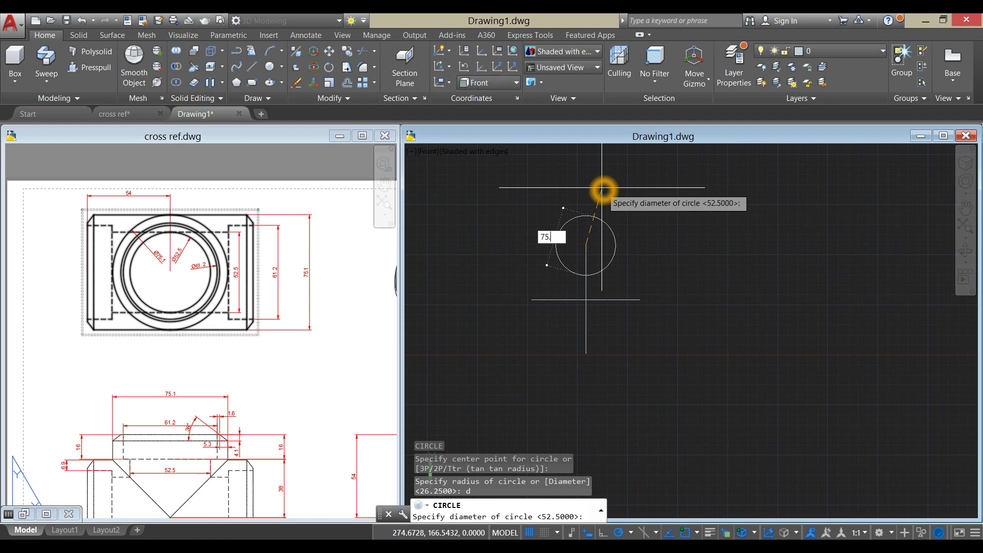
{"action": "type", "text": "75.1"}
{"action": "key", "text": "Return"}
- Draw a concentric circle of diameter 52.5 at the upper end of the vertical centreline
{"action": "type", "text": "c"}
{"action": "key", "text": "Return"}
{"action": "left_click", "coordinate": [587, 245]}
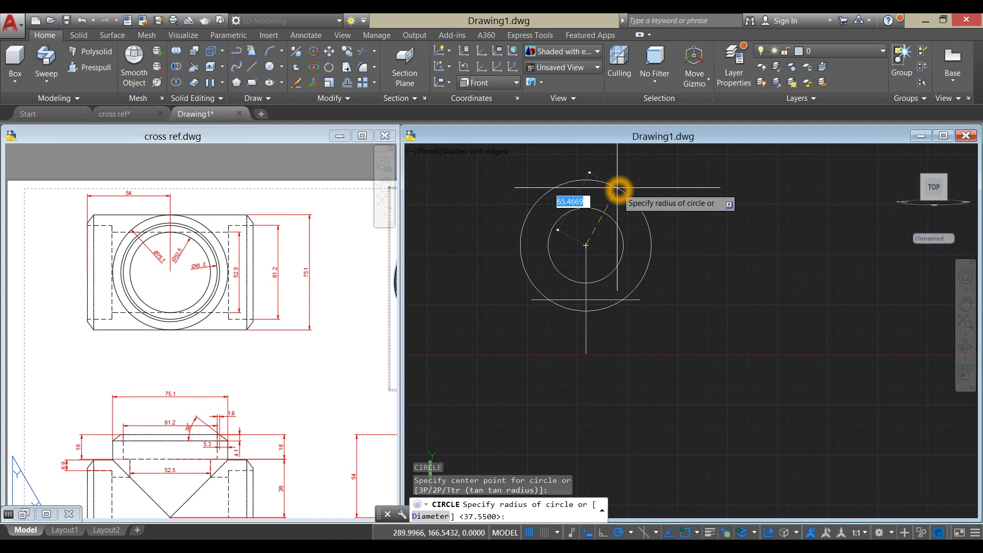
{"action": "key", "text": "Return"}
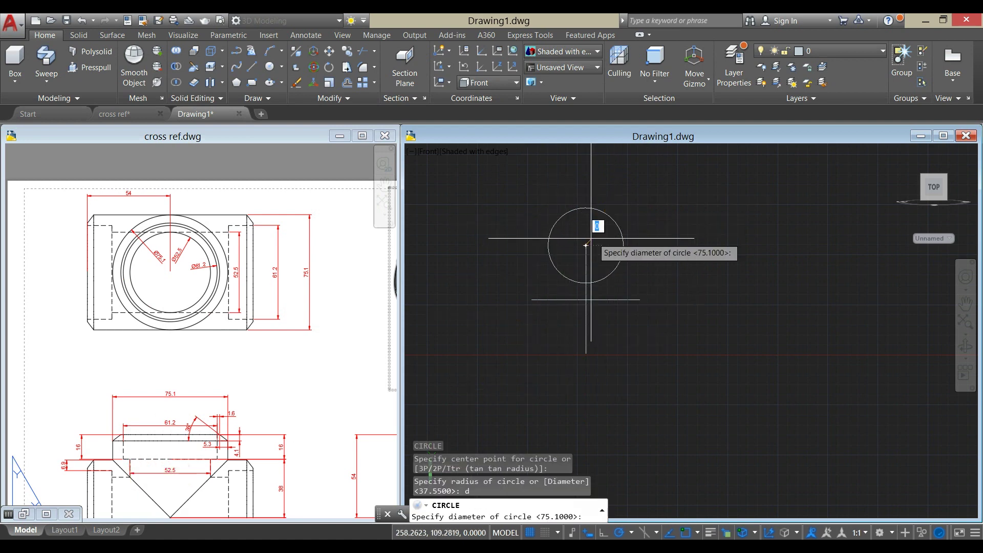
{"action": "type", "text": "52."}
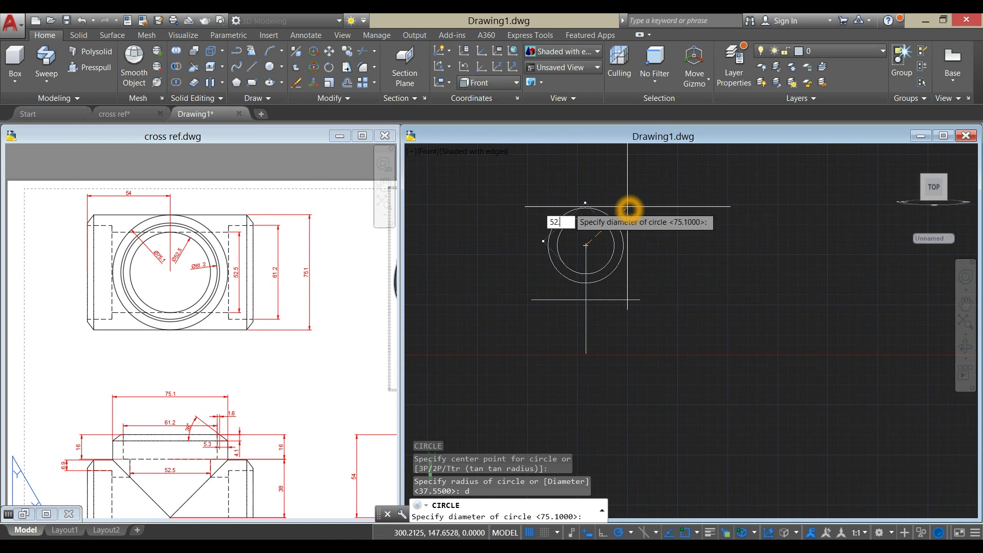
{"action": "type", "text": "5"}
{"action": "key", "text": "Return"}
{"action": "left_click", "coordinate": [642, 241]}
{"action": "key", "text": "Escape"}
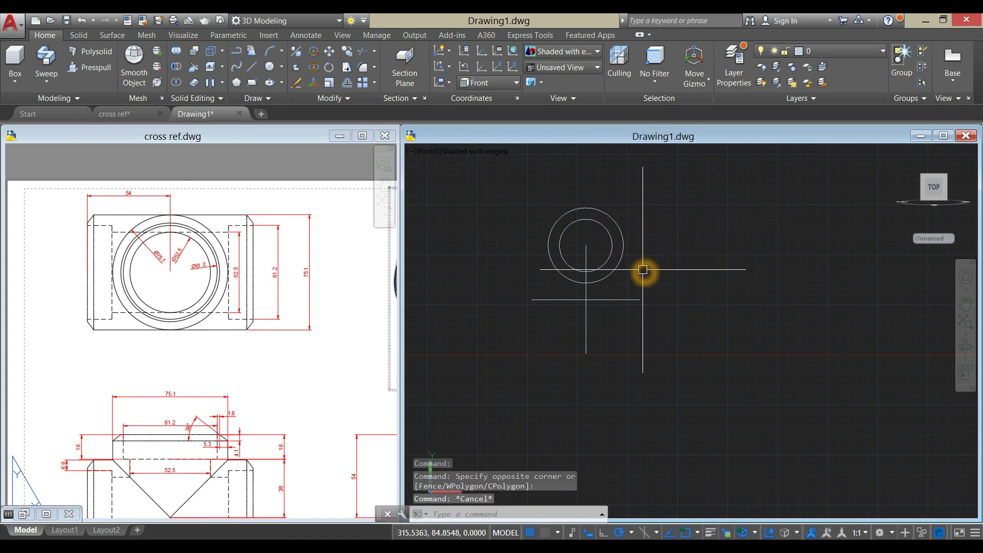
- Copy both concentric circles from the upper end of the vertical line to the right end of the horizontal line
{"action": "left_click", "coordinate": [645, 270]}
{"action": "left_click", "coordinate": [608, 244]}
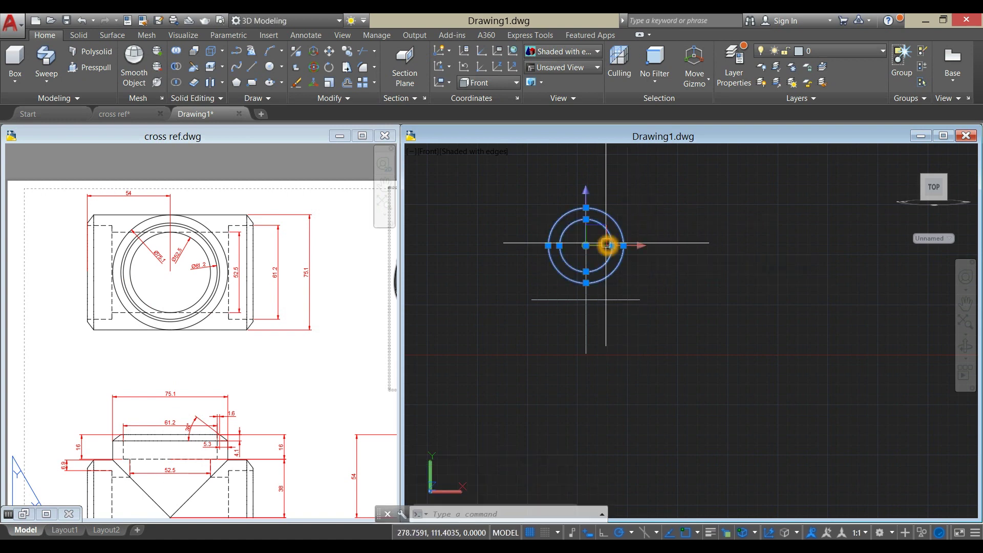
{"action": "right_click", "coordinate": [654, 214]}
{"action": "left_click", "coordinate": [681, 307]}
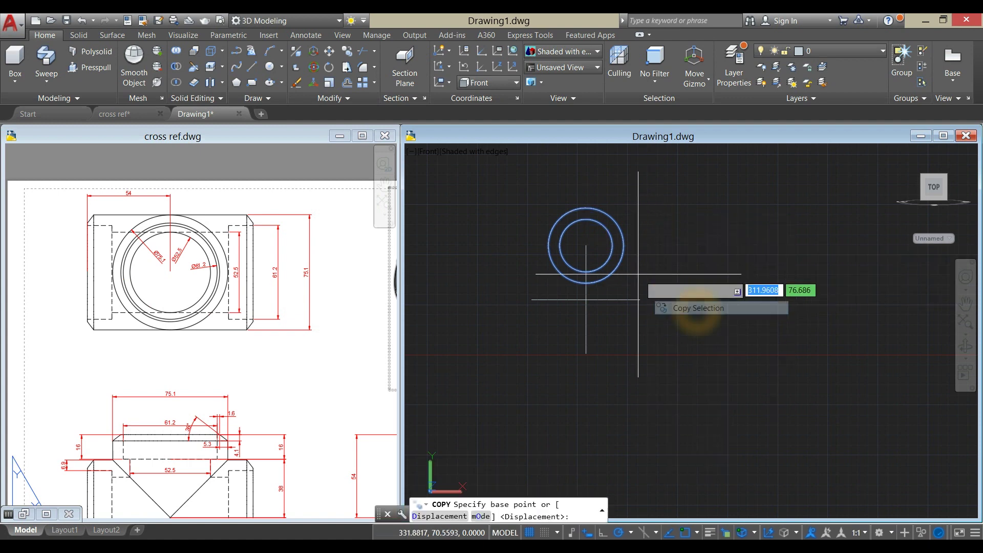
{"action": "left_click", "coordinate": [586, 246]}
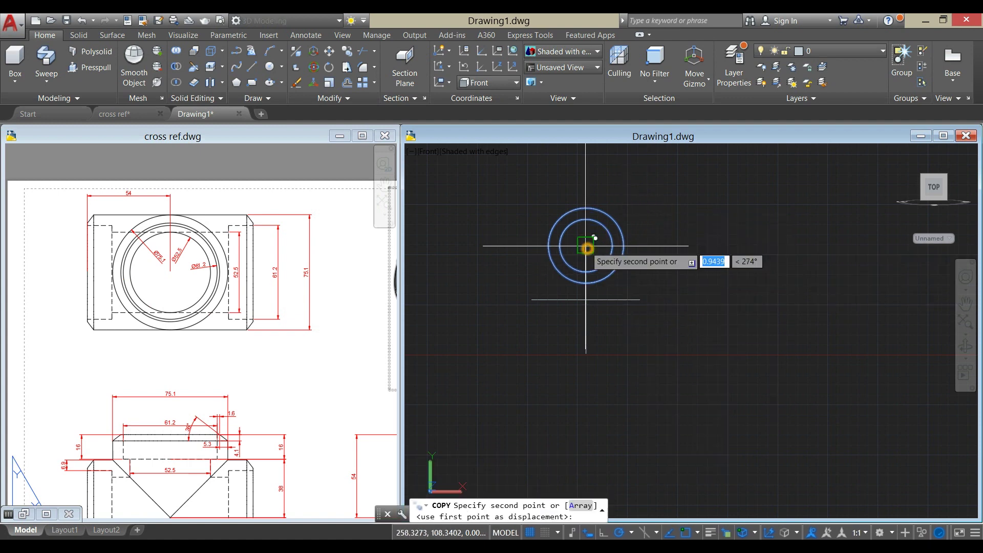
{"action": "left_click", "coordinate": [640, 300]}
{"action": "right_click", "coordinate": [671, 237]}
{"action": "left_click", "coordinate": [686, 245]}
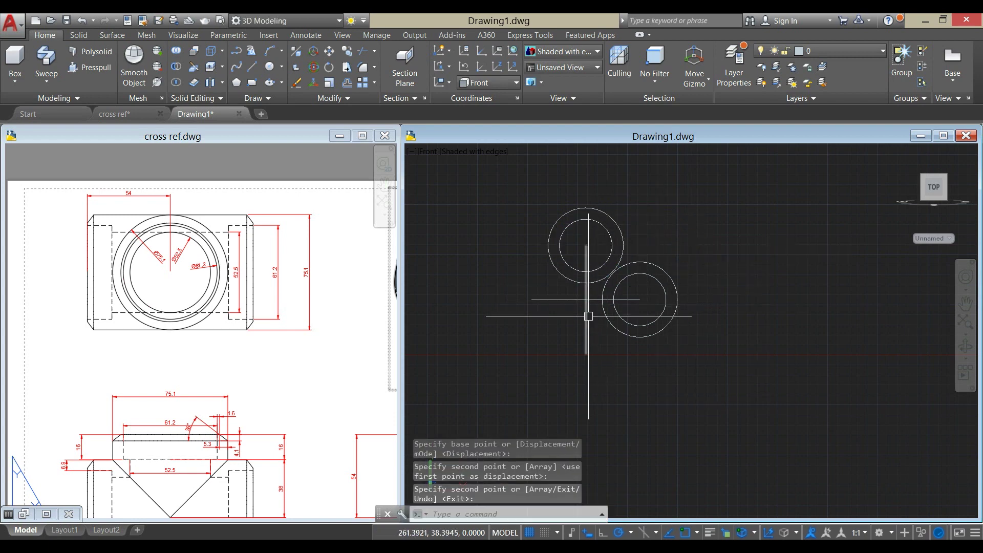
- Copy the horizontal and vertical centrelines in place, using their intersection as base point, so each has a duplicate for a second sweep
{"action": "left_click", "coordinate": [568, 299]}
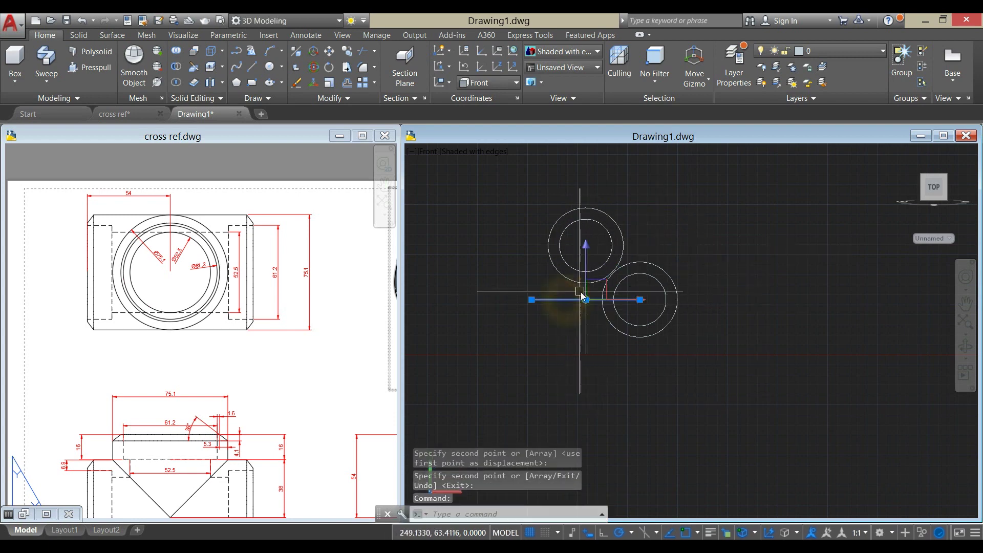
{"action": "left_click", "coordinate": [586, 318]}
{"action": "right_click", "coordinate": [673, 227]}
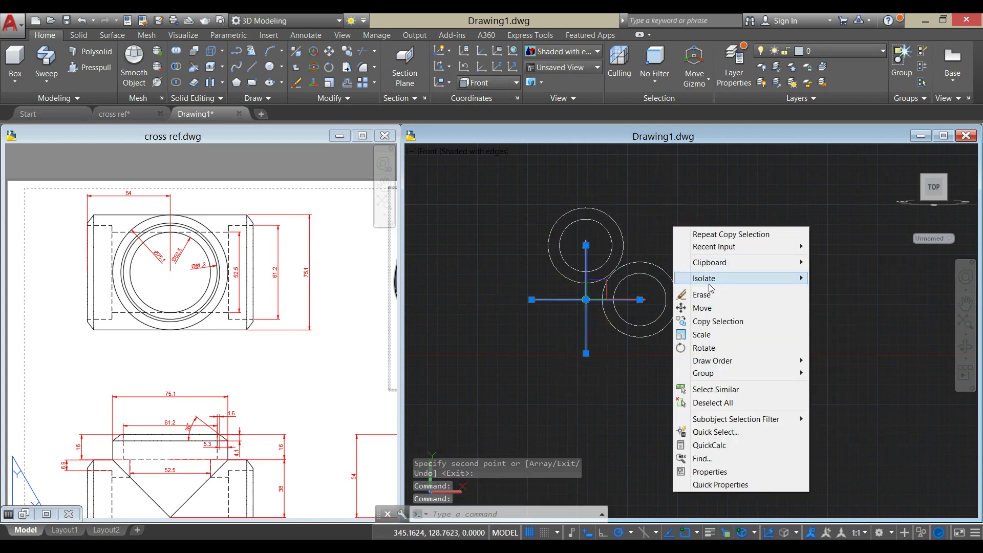
{"action": "left_click", "coordinate": [716, 321]}
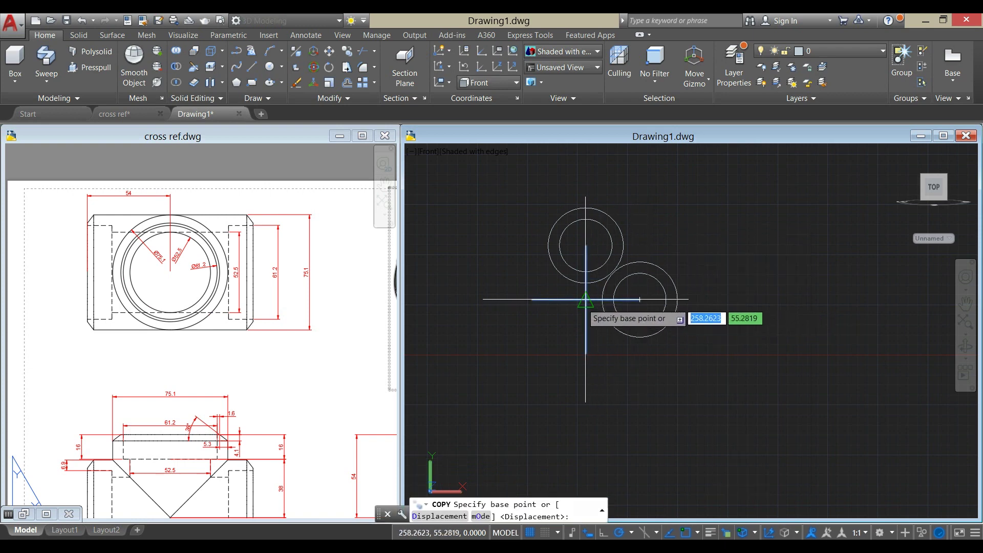
{"action": "left_click", "coordinate": [584, 303]}
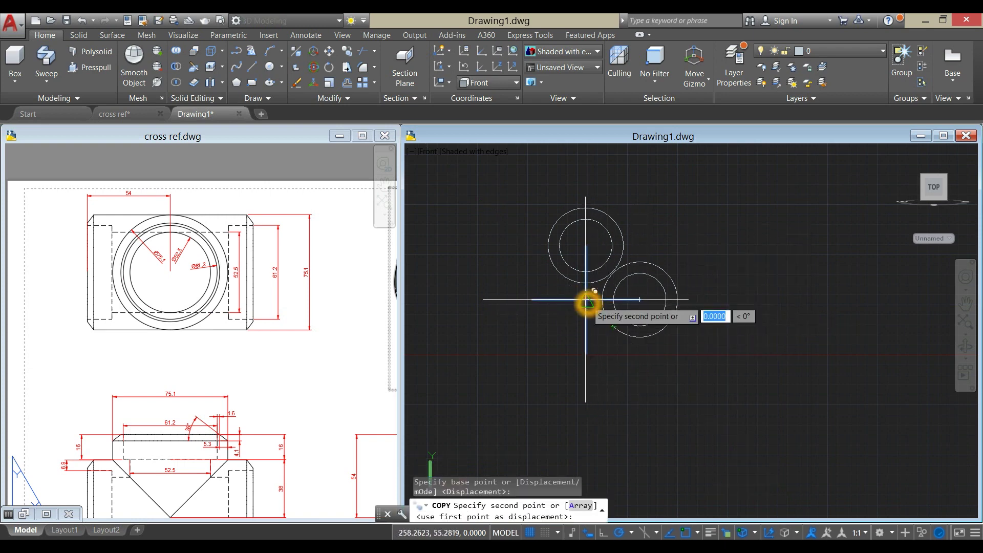
{"action": "right_click", "coordinate": [660, 219]}
{"action": "left_click", "coordinate": [677, 228]}
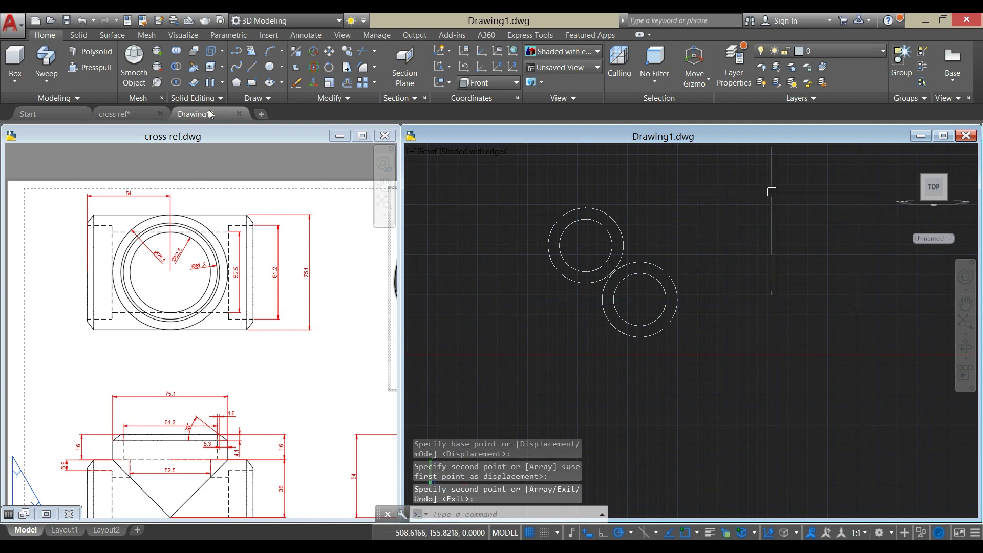
- Sweep the upper outer circle along one of the overlapping vertical lines as a solid
{"action": "left_click", "coordinate": [44, 82]}
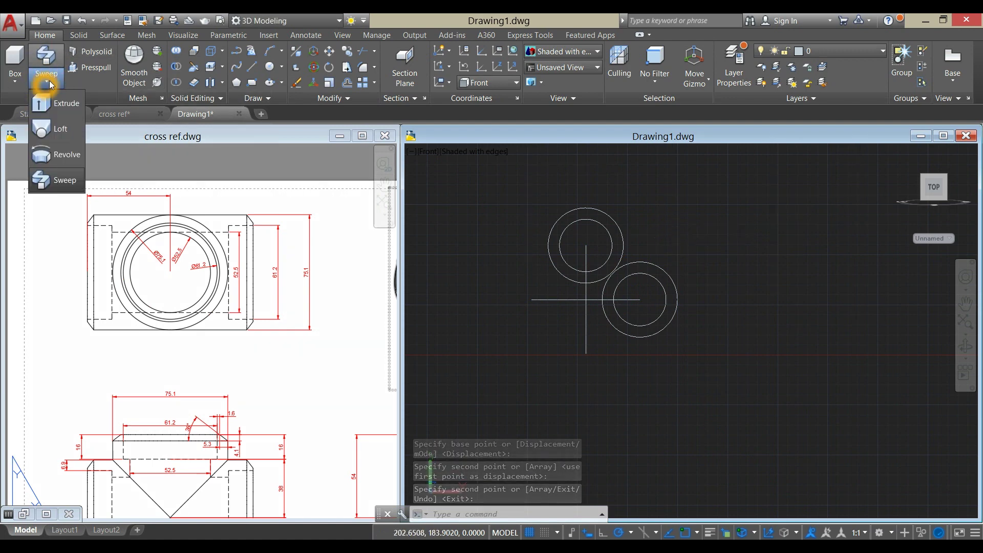
{"action": "left_click", "coordinate": [66, 180]}
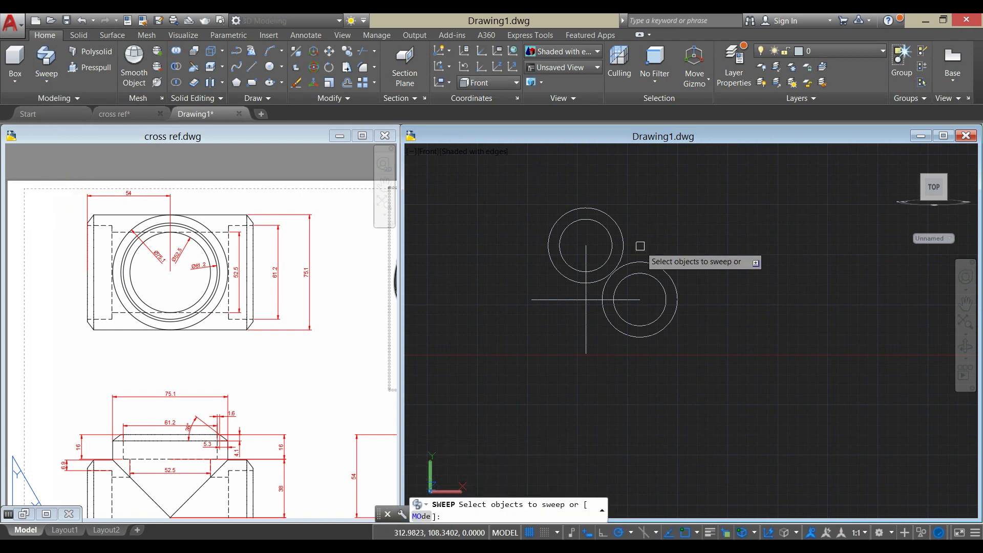
{"action": "left_click", "coordinate": [619, 221]}
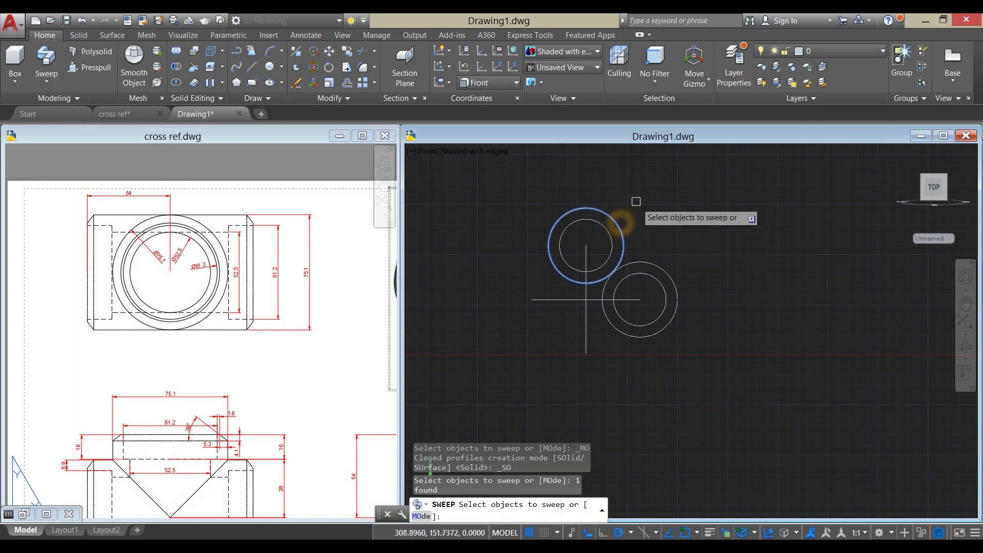
{"action": "right_click", "coordinate": [638, 202]}
{"action": "left_click", "coordinate": [658, 209]}
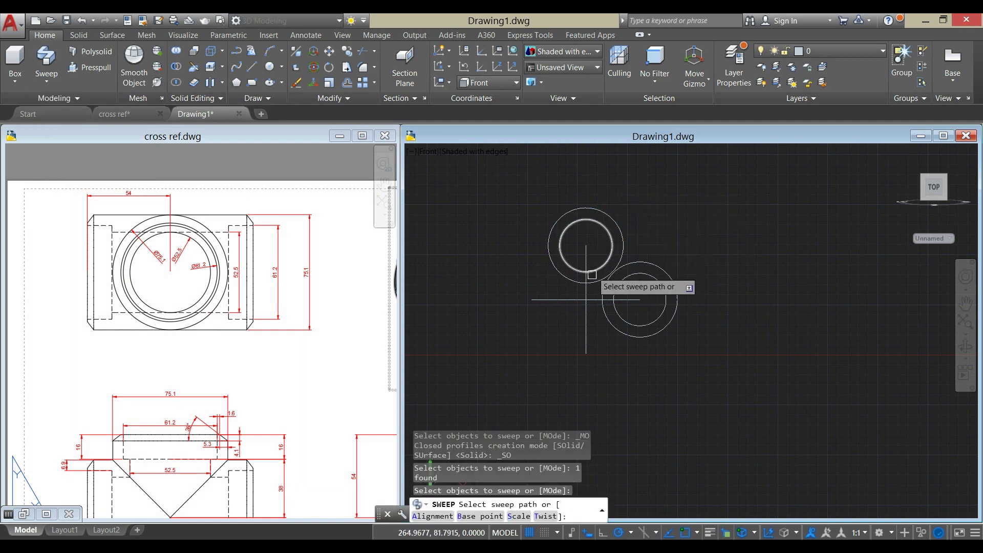
{"action": "left_click", "coordinate": [586, 299]}
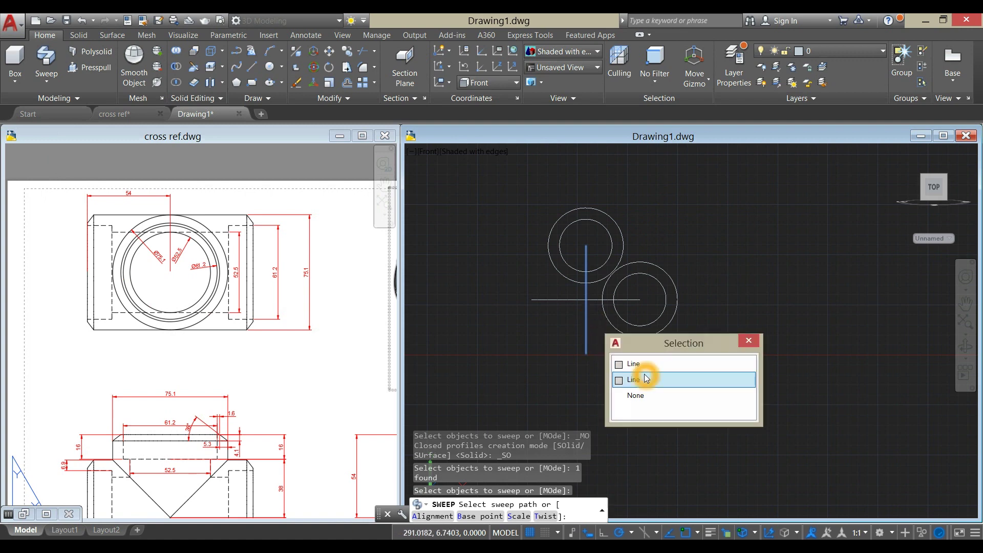
{"action": "left_click", "coordinate": [643, 365]}
- Sweep the outer circle at the right end along the horizontal line to form the crossing solid cylinder
{"action": "right_click", "coordinate": [664, 222]}
{"action": "left_click", "coordinate": [707, 229]}
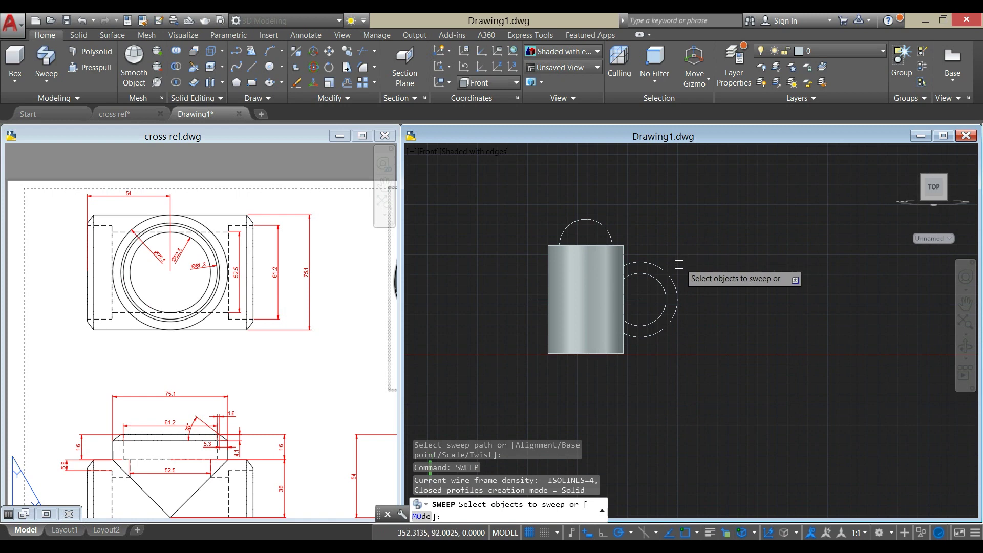
{"action": "left_click", "coordinate": [675, 282]}
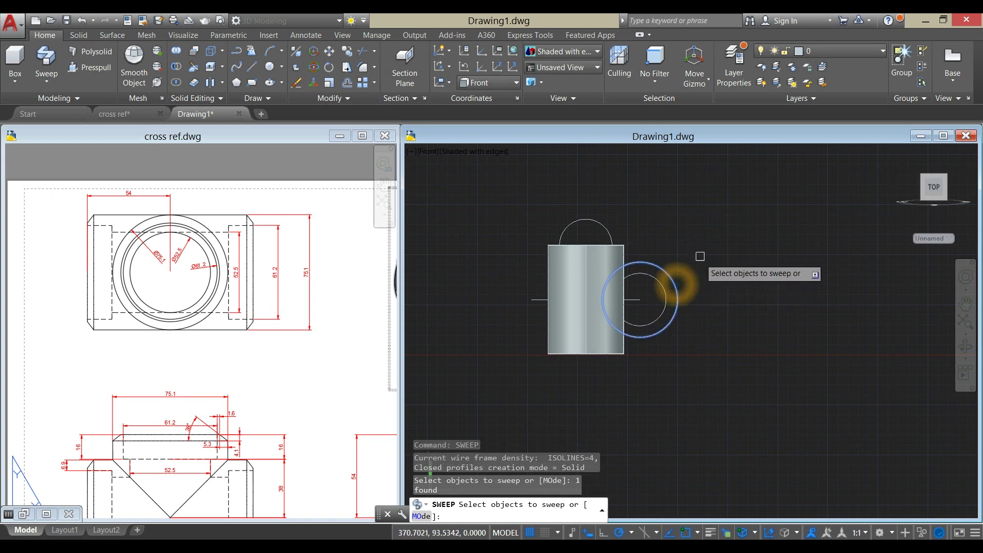
{"action": "right_click", "coordinate": [692, 221]}
{"action": "left_click", "coordinate": [707, 228]}
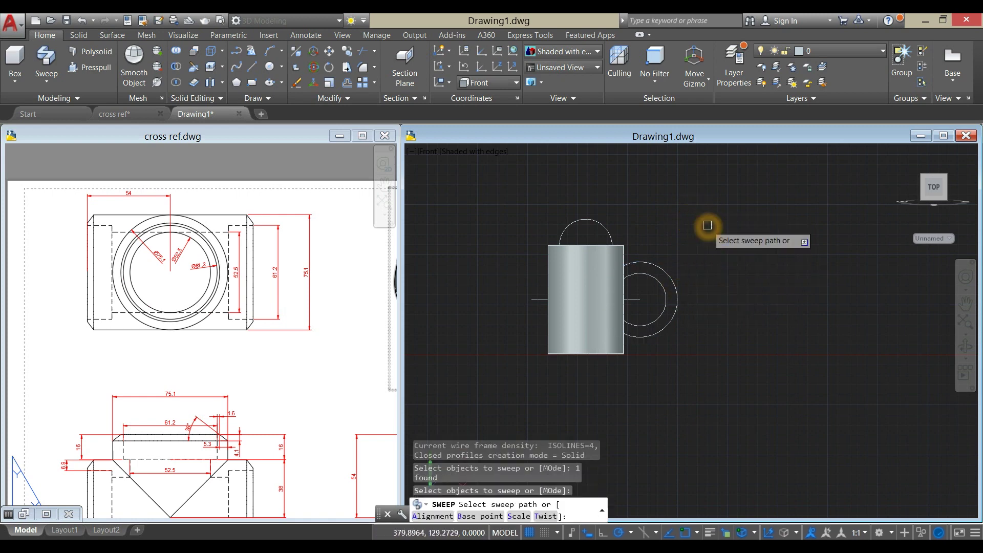
{"action": "left_click", "coordinate": [640, 299]}
{"action": "left_click", "coordinate": [698, 246]}
- Change the new drawing's visual style to 2D Wireframe
{"action": "right_click", "coordinate": [698, 246]}
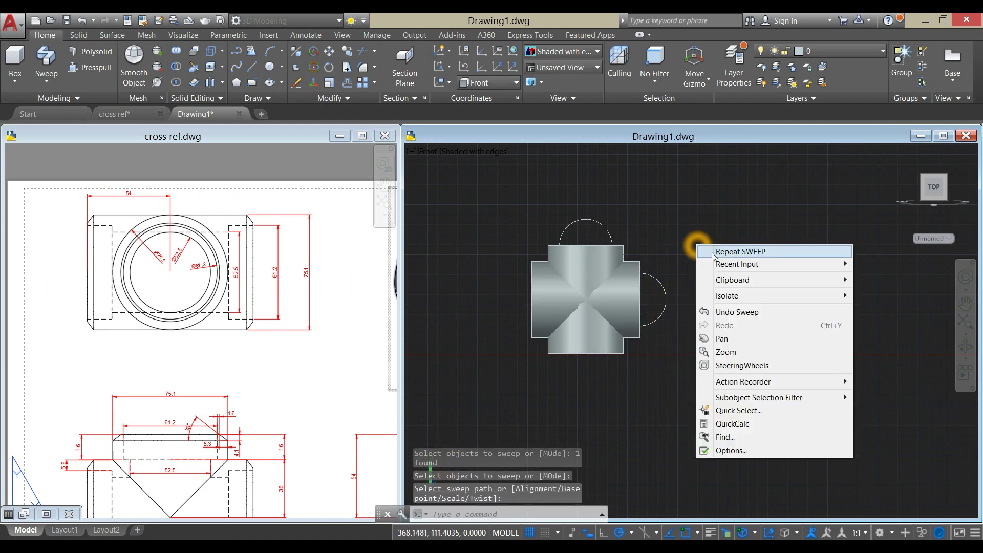
{"action": "left_click", "coordinate": [661, 233]}
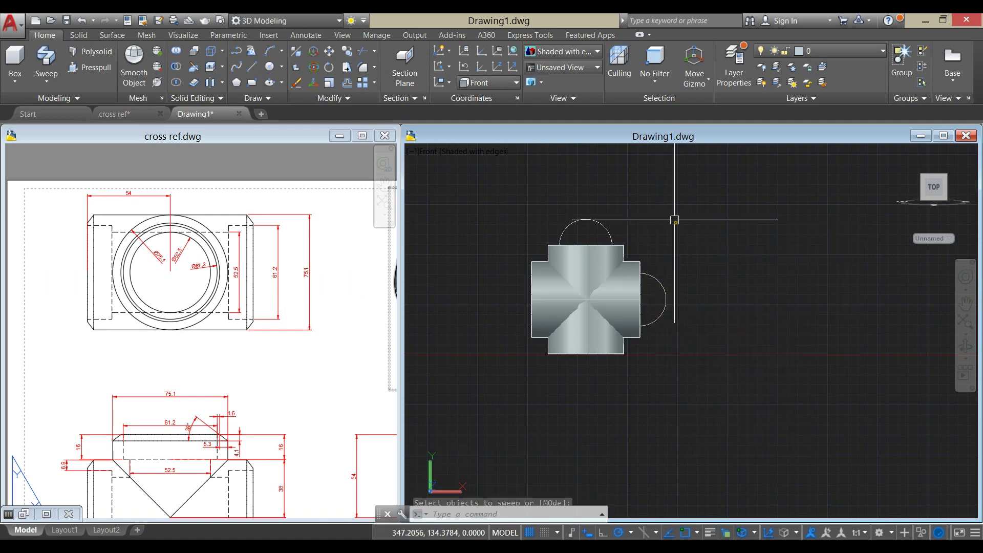
{"action": "key", "text": "Escape"}
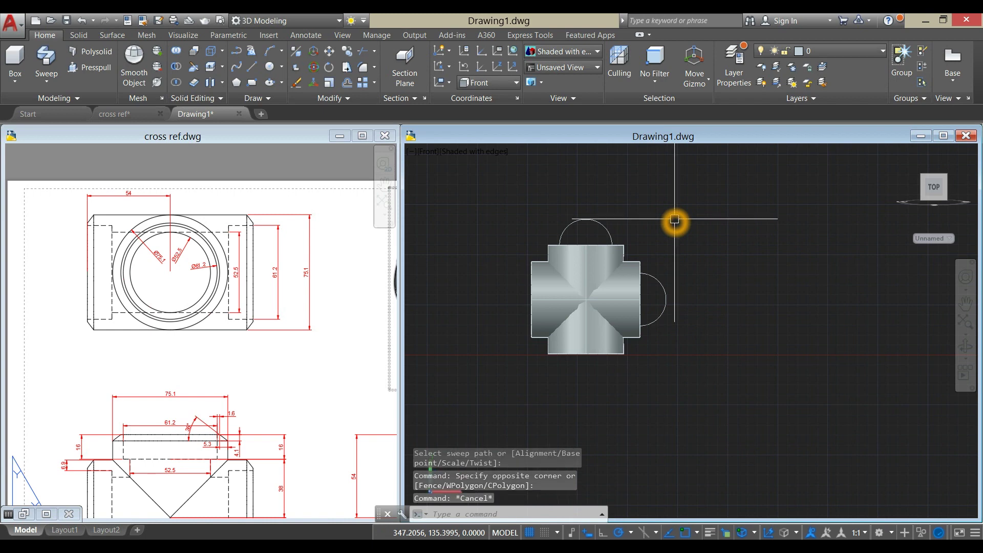
{"action": "left_click", "coordinate": [484, 152]}
{"action": "left_click", "coordinate": [514, 181]}
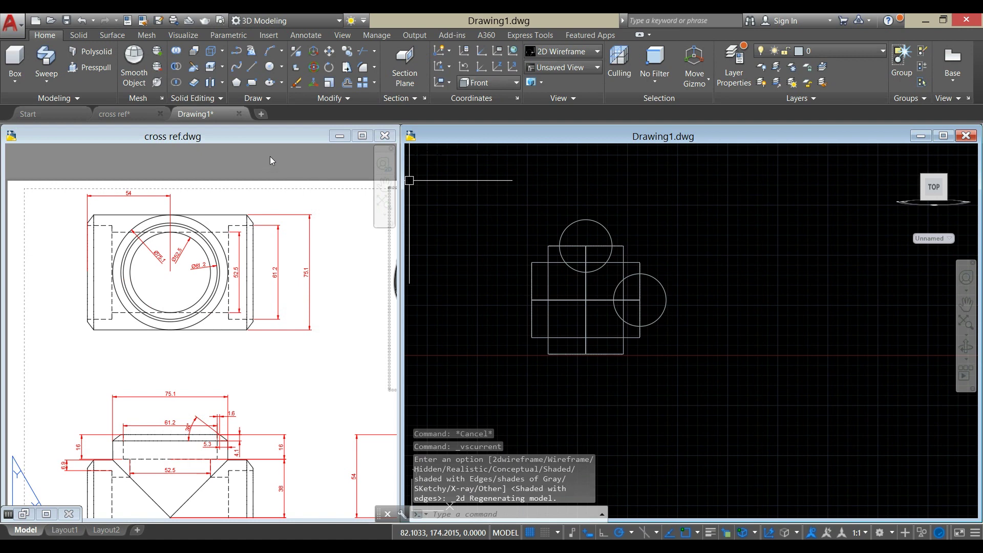
- Sweep the upper inner circle along the remaining vertical line to form the vertical bore solid
{"action": "left_click", "coordinate": [46, 64]}
{"action": "left_click", "coordinate": [602, 225]}
{"action": "right_click", "coordinate": [635, 206]}
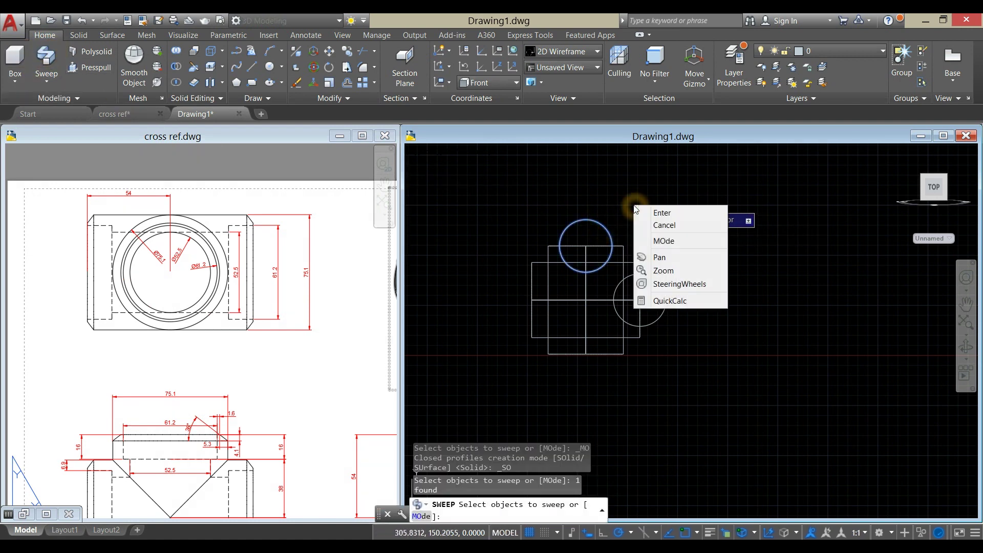
{"action": "left_click", "coordinate": [661, 212]}
{"action": "left_click", "coordinate": [591, 283]}
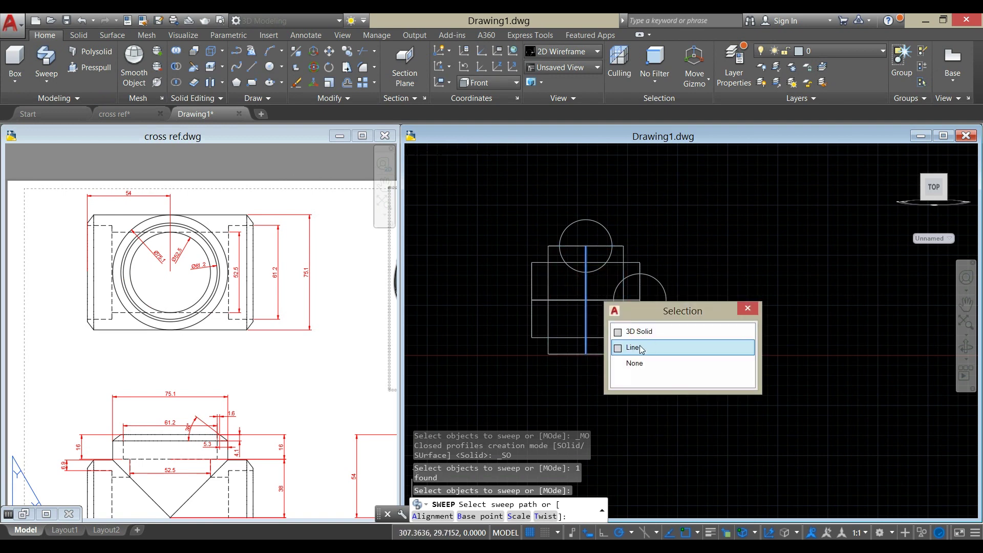
{"action": "left_click", "coordinate": [638, 348]}
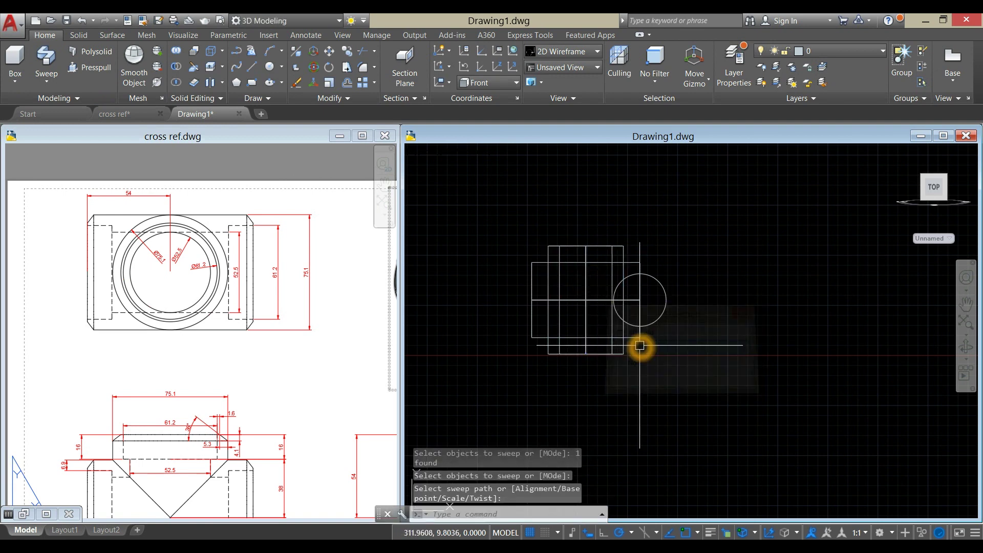
- Sweep the remaining inner circle at the right end along the horizontal line to form the crossing bore solid
{"action": "right_click", "coordinate": [674, 220]}
{"action": "left_click", "coordinate": [694, 229]}
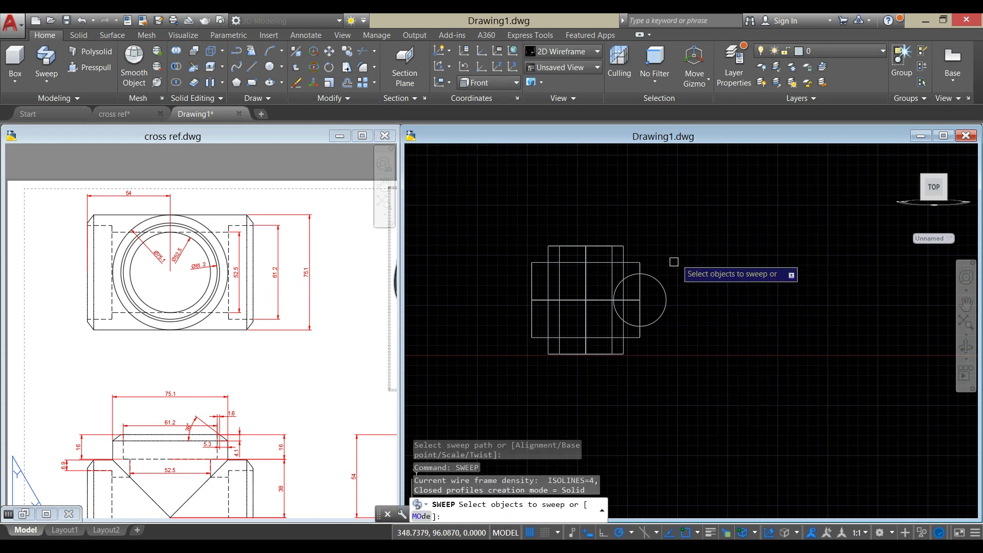
{"action": "left_click", "coordinate": [660, 285]}
{"action": "right_click", "coordinate": [687, 236]}
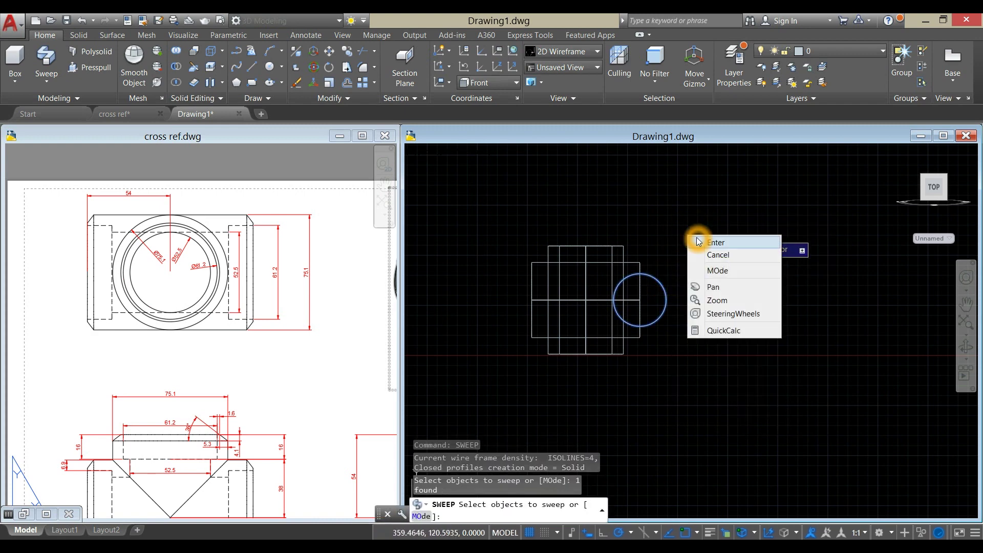
{"action": "left_click", "coordinate": [706, 243]}
{"action": "left_click", "coordinate": [592, 296]}
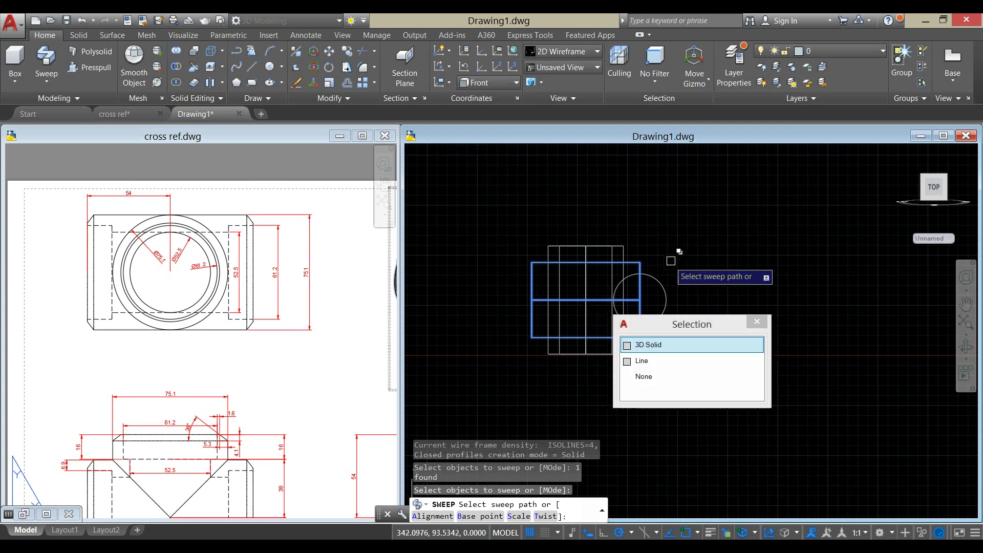
{"action": "left_click", "coordinate": [651, 360]}
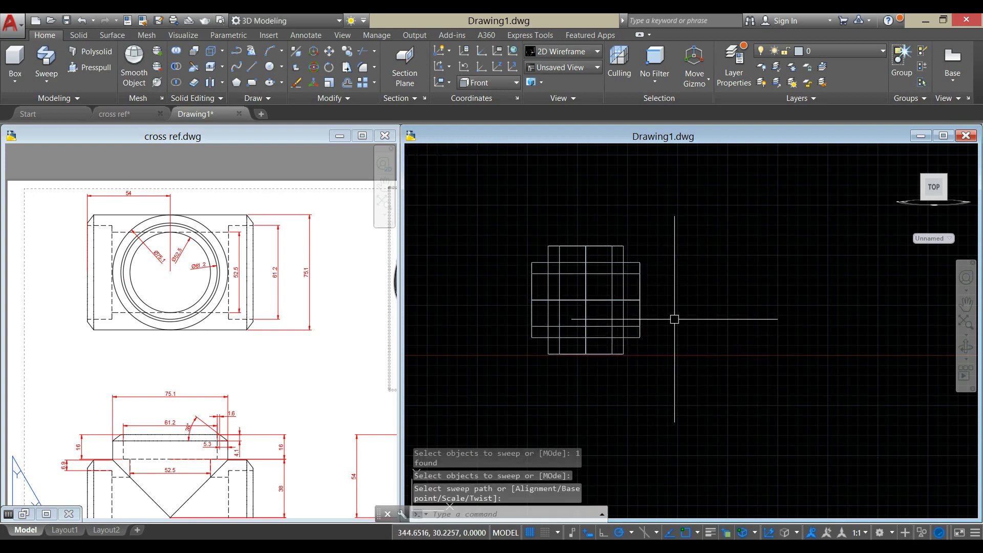
- Change the new drawing's visual style to X-Ray and turn off the grid display
{"action": "left_click", "coordinate": [464, 151]}
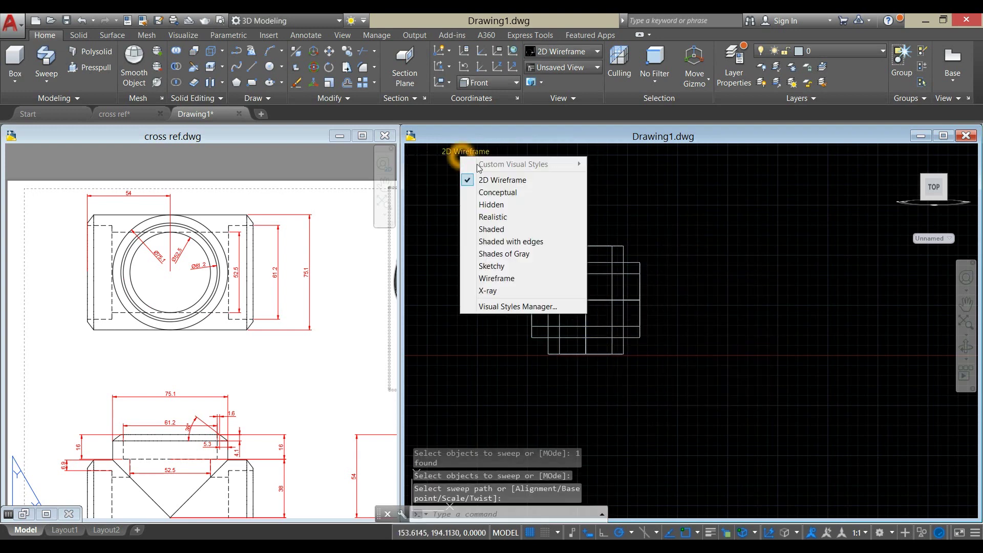
{"action": "left_click", "coordinate": [501, 291]}
{"action": "middle_click_drag", "start_coordinate": [495, 221], "coordinate": [534, 262], "text": "shift"}
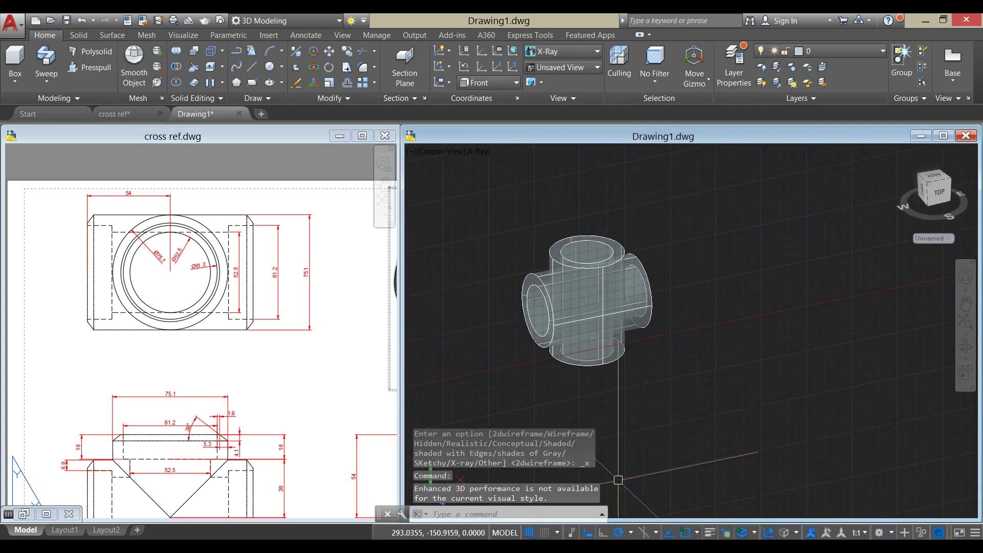
{"action": "left_click", "coordinate": [530, 533]}
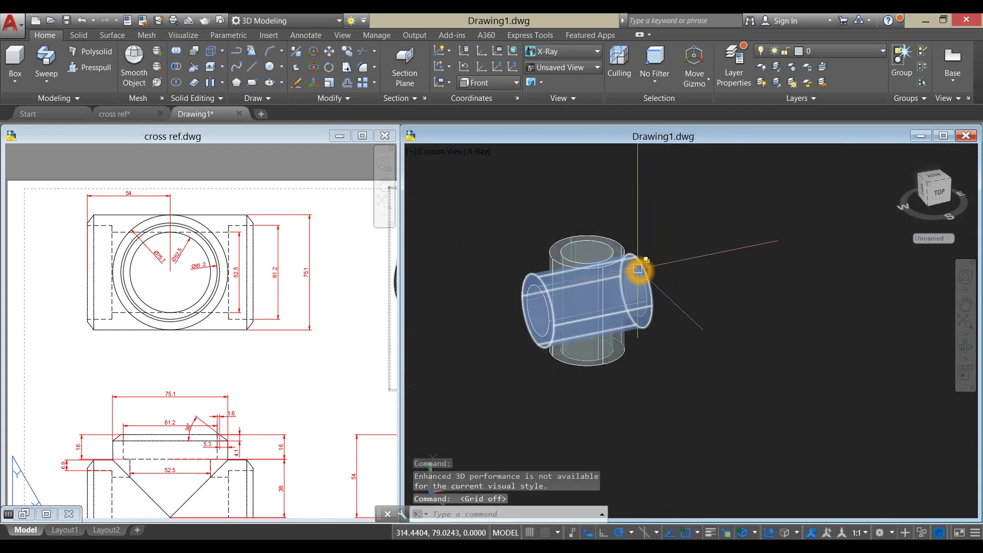
{"action": "scroll", "coordinate": [636, 245], "scroll_direction": "up", "scroll_amount": 2}
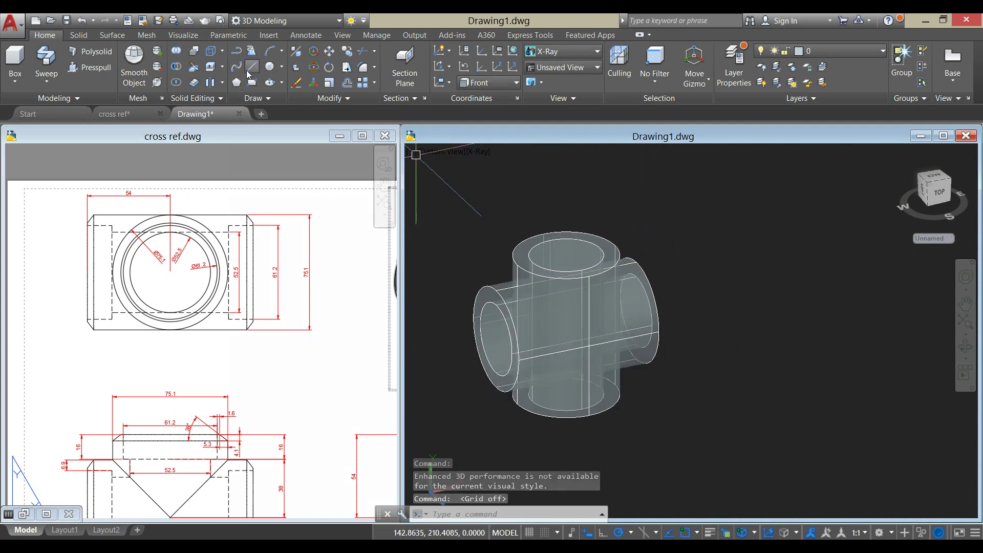
- Union the vertical and horizontal outer cylinders into one solid
{"action": "left_click", "coordinate": [176, 52]}
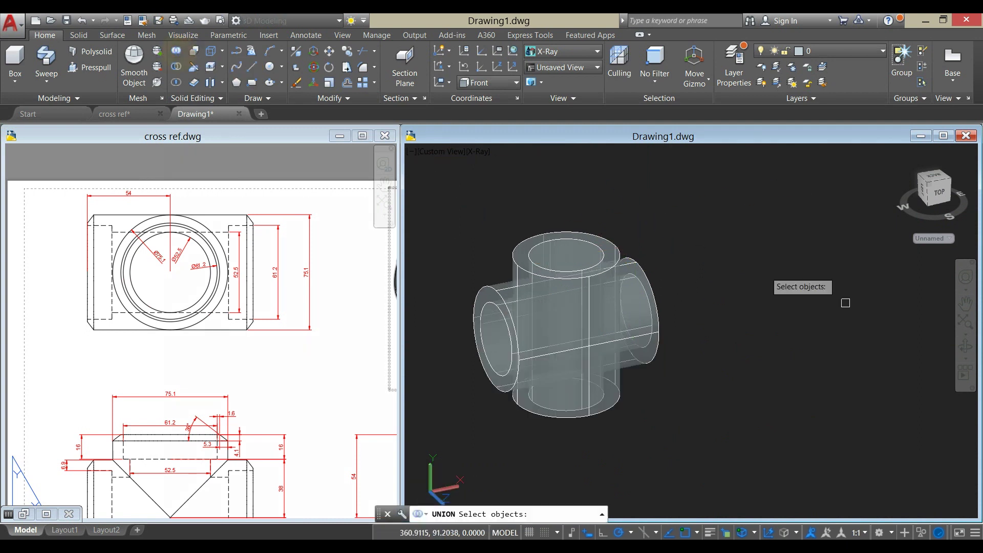
{"action": "left_click", "coordinate": [608, 236]}
{"action": "left_click", "coordinate": [644, 266]}
{"action": "right_click", "coordinate": [679, 242]}
{"action": "middle_click_drag", "start_coordinate": [679, 241], "coordinate": [692, 218], "text": "shift"}
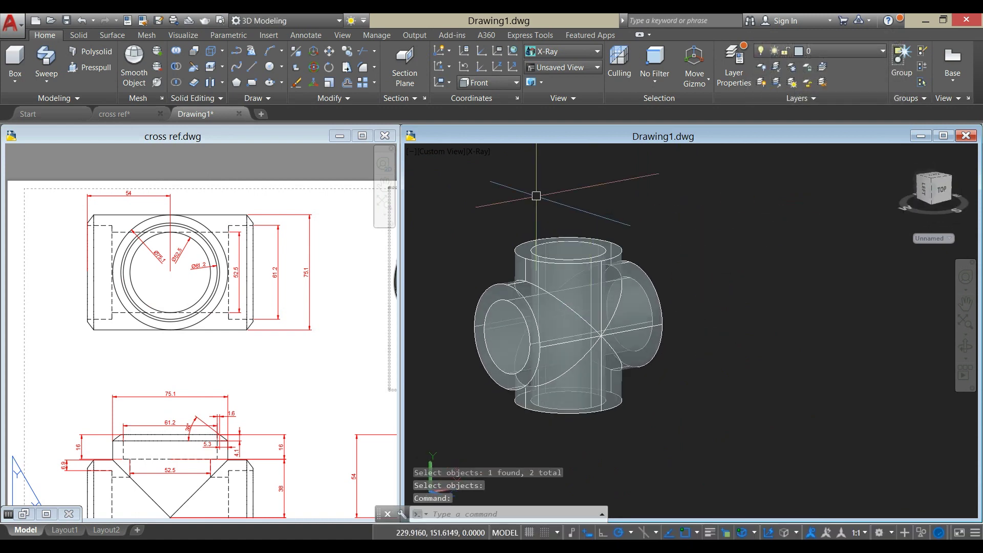
- Change the new drawing's visual style to Shaded with edges
{"action": "left_click", "coordinate": [487, 153]}
{"action": "left_click", "coordinate": [573, 239]}
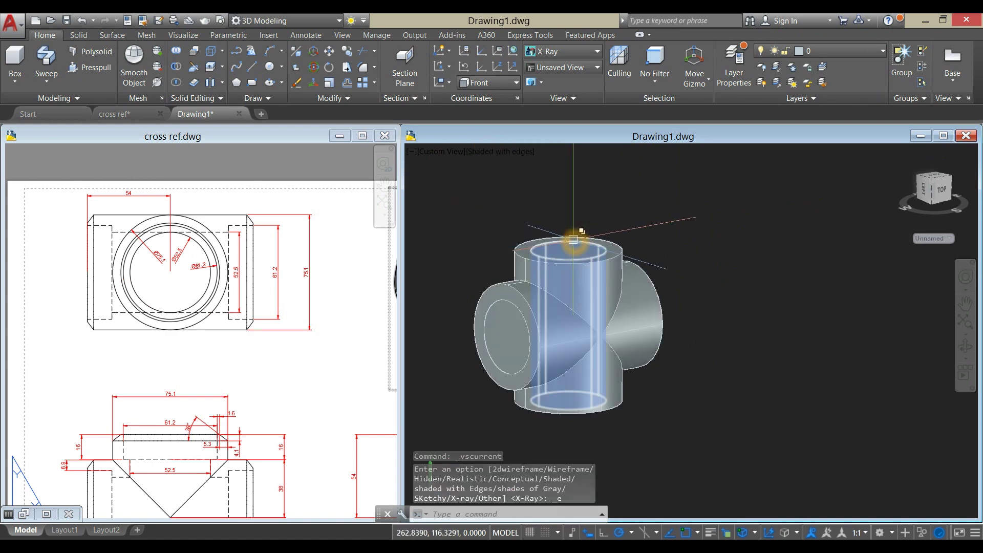
{"action": "mouse_move", "coordinate": [626, 204]}
{"action": "middle_mouse_down", "text": "shift"}
{"action": "mouse_move", "coordinate": [632, 223]}
{"action": "mouse_move", "coordinate": [562, 240]}
{"action": "middle_mouse_up", "text": "shift"}
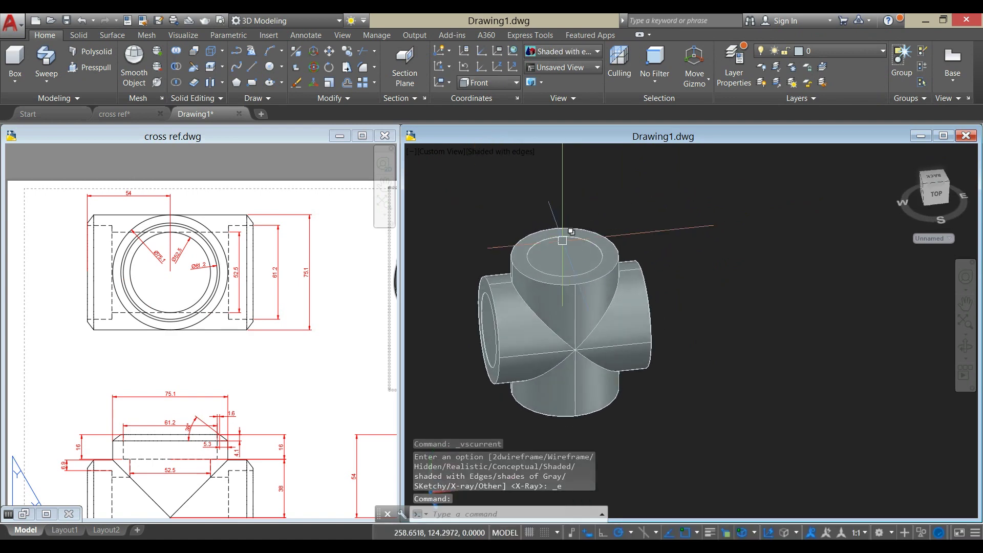
{"action": "left_click", "coordinate": [559, 251]}
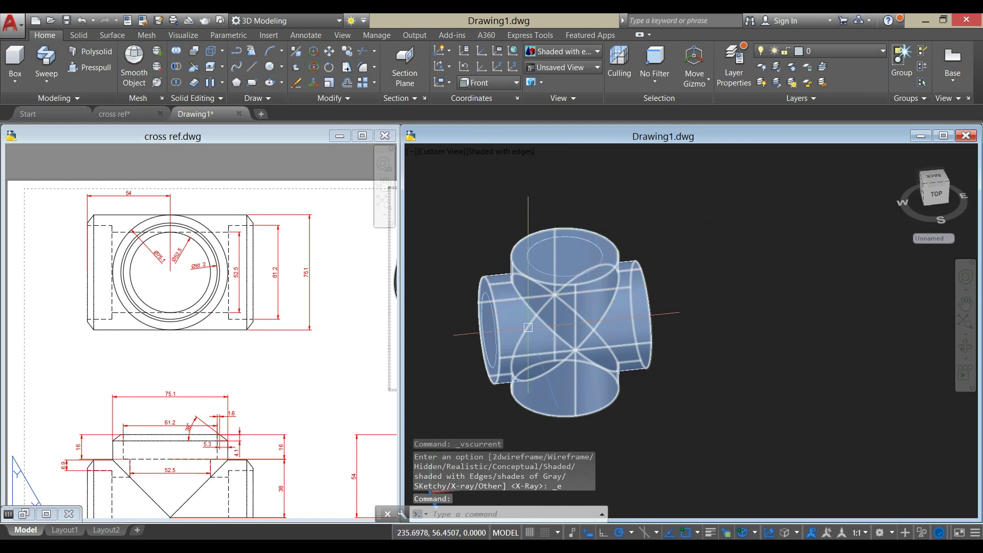
{"action": "left_click", "coordinate": [488, 338], "text": "ctrl"}
{"action": "left_click", "coordinate": [564, 264]}
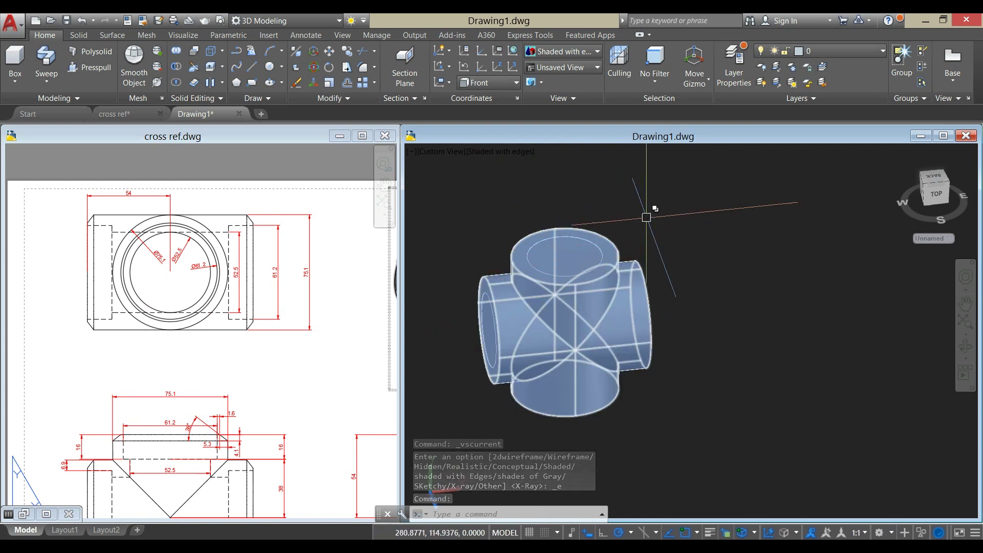
{"action": "key", "text": "Escape"}
- Subtract the vertical and horizontal inner bore solids from the united cross body
{"action": "left_click", "coordinate": [176, 68]}
{"action": "left_click", "coordinate": [620, 248]}
{"action": "key", "text": "Return"}
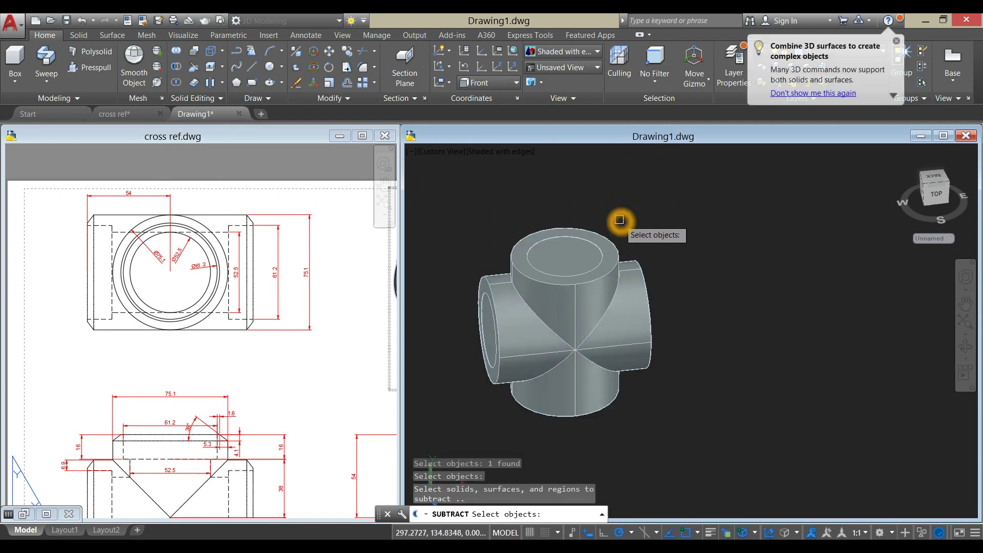
{"action": "left_click", "coordinate": [577, 247]}
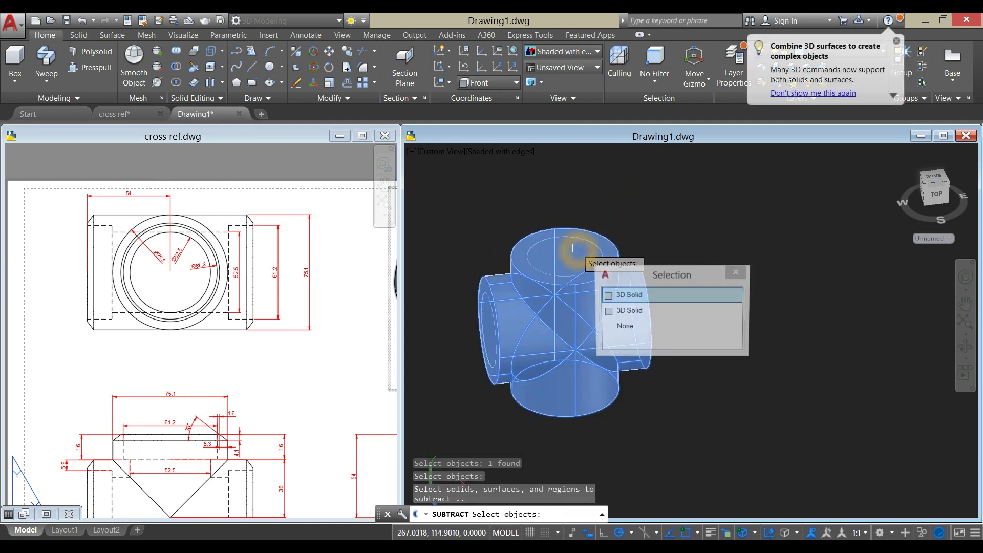
{"action": "left_click", "coordinate": [628, 310]}
{"action": "middle_click_drag", "start_coordinate": [487, 333], "coordinate": [493, 332], "text": "shift"}
{"action": "left_click", "coordinate": [493, 333]}
{"action": "left_click", "coordinate": [569, 379]}
{"action": "key", "text": "Return"}
{"action": "mouse_move", "coordinate": [649, 209]}
{"action": "middle_mouse_down", "text": "shift"}
{"action": "mouse_move", "coordinate": [644, 327]}
{"action": "mouse_move", "coordinate": [678, 226]}
{"action": "mouse_move", "coordinate": [632, 219]}
{"action": "mouse_move", "coordinate": [649, 226]}
{"action": "middle_mouse_up", "text": "shift"}
{"action": "right_click", "coordinate": [649, 226]}
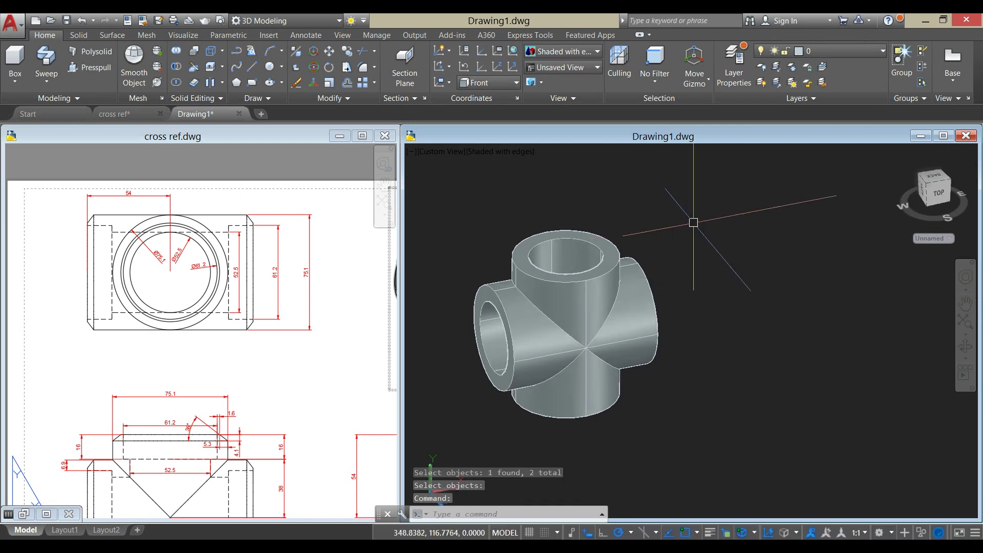
- Redefine the UCS by a Z-axis vector, with its origin beside the fitting and Z pointing along the vertical pipe
{"action": "left_click", "coordinate": [448, 427]}
{"action": "middle_click_drag", "start_coordinate": [450, 410], "coordinate": [439, 356]}
{"action": "left_click", "coordinate": [557, 339]}
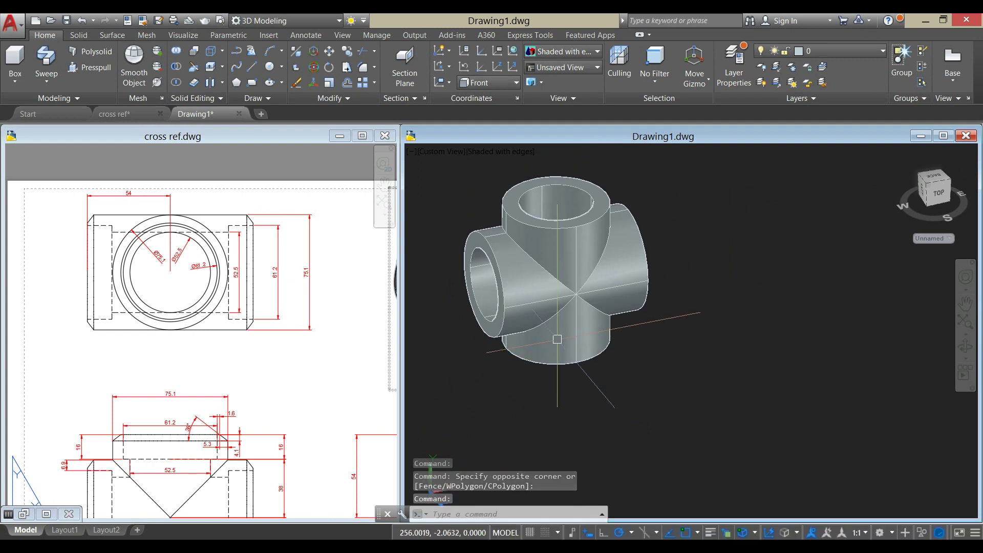
{"action": "left_click", "coordinate": [500, 68]}
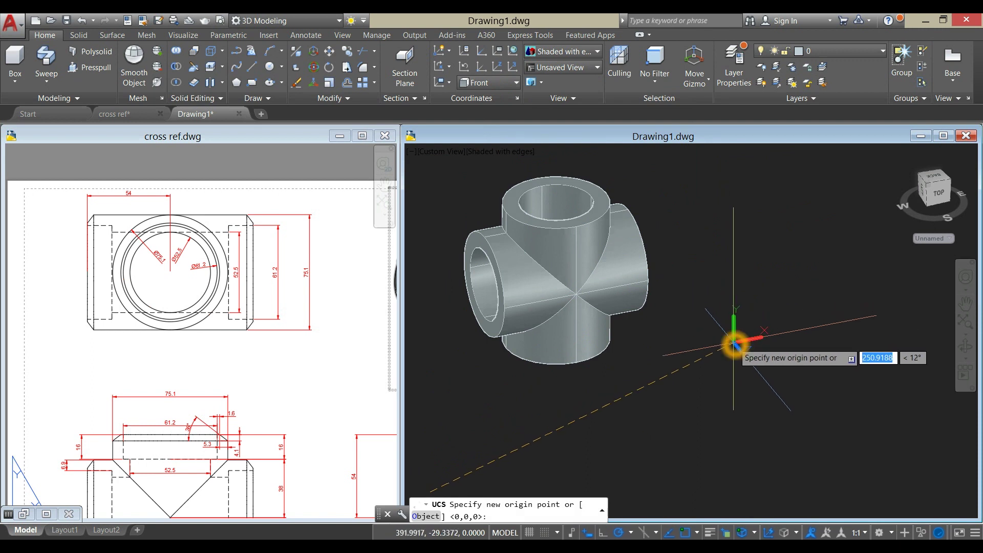
{"action": "left_click", "coordinate": [734, 342]}
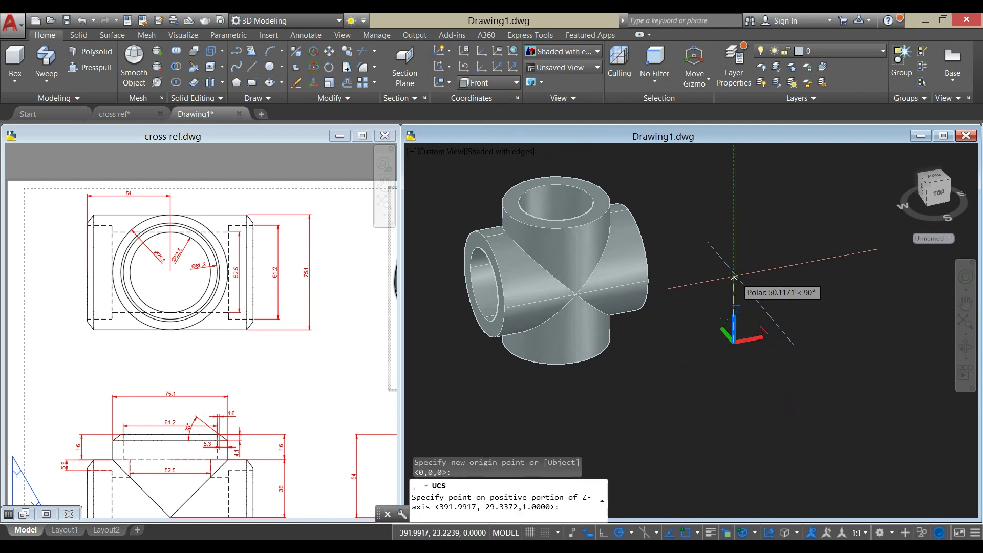
{"action": "left_click", "coordinate": [734, 202]}
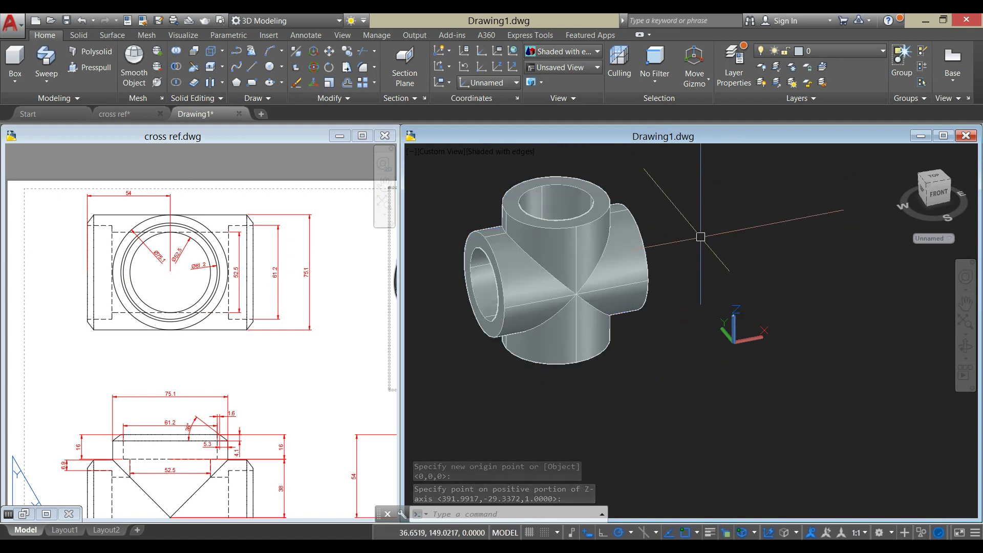
- Draw a 61.2 diameter circle centred on the fitting's upper opening
{"action": "type", "text": "c"}
{"action": "key", "text": "Return"}
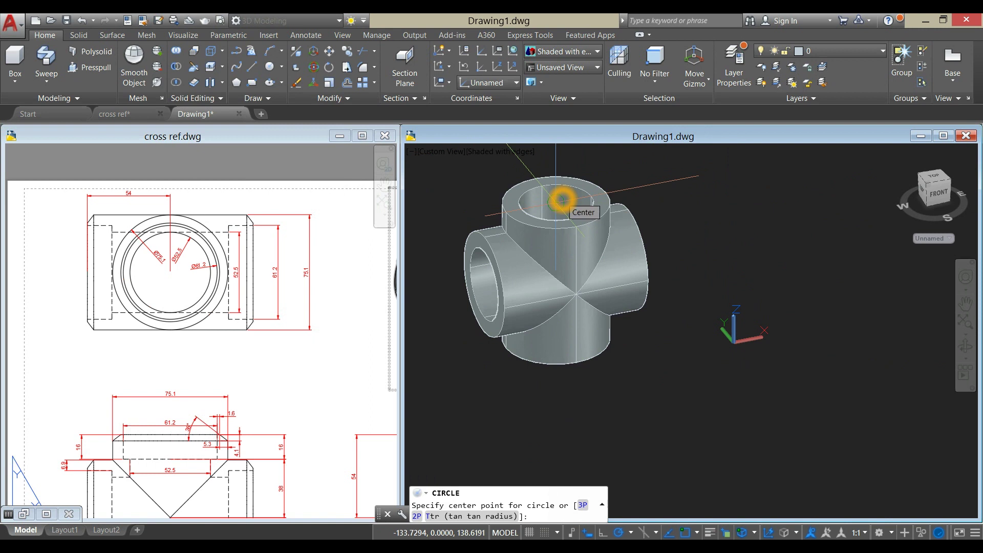
{"action": "left_click", "coordinate": [562, 199]}
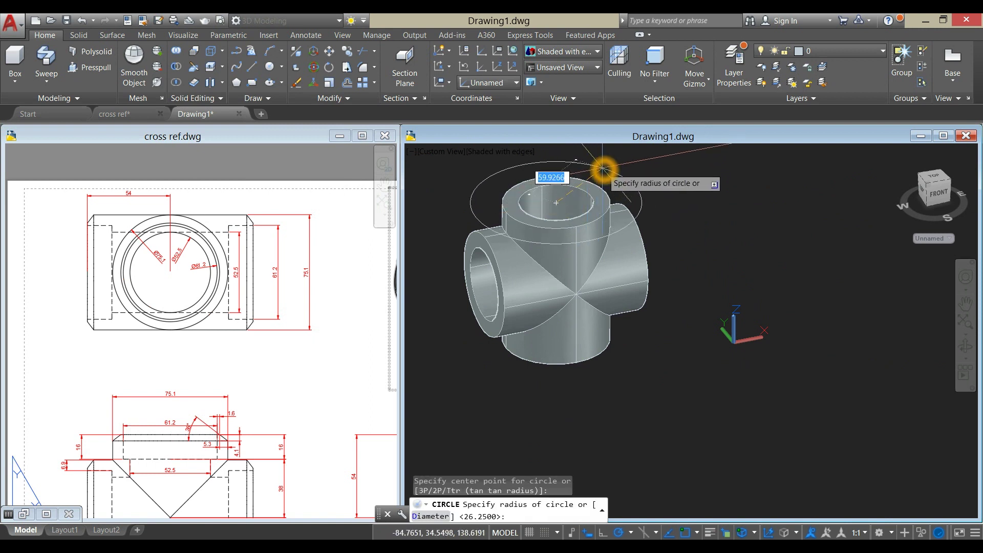
{"action": "type", "text": "d"}
{"action": "key", "text": "Return"}
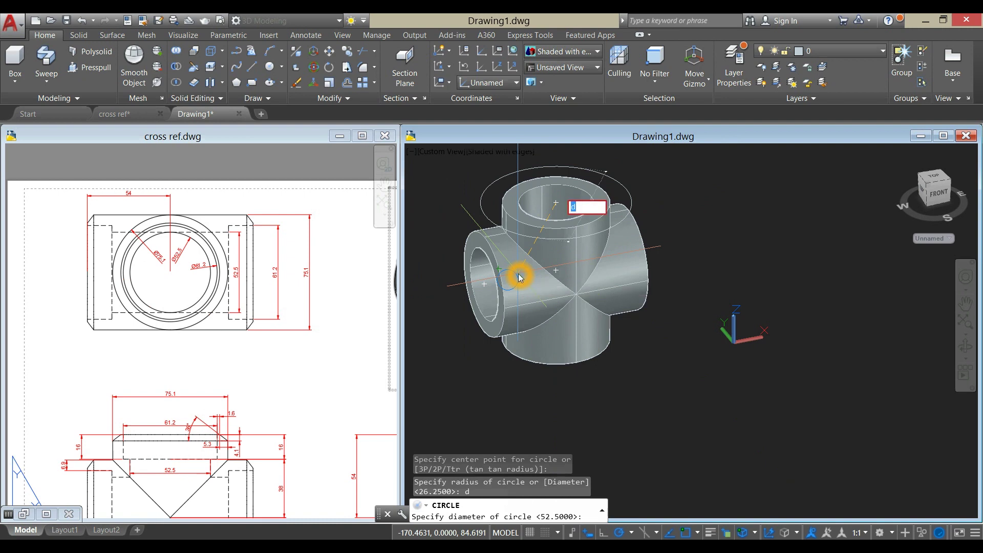
{"action": "type", "text": "61."}
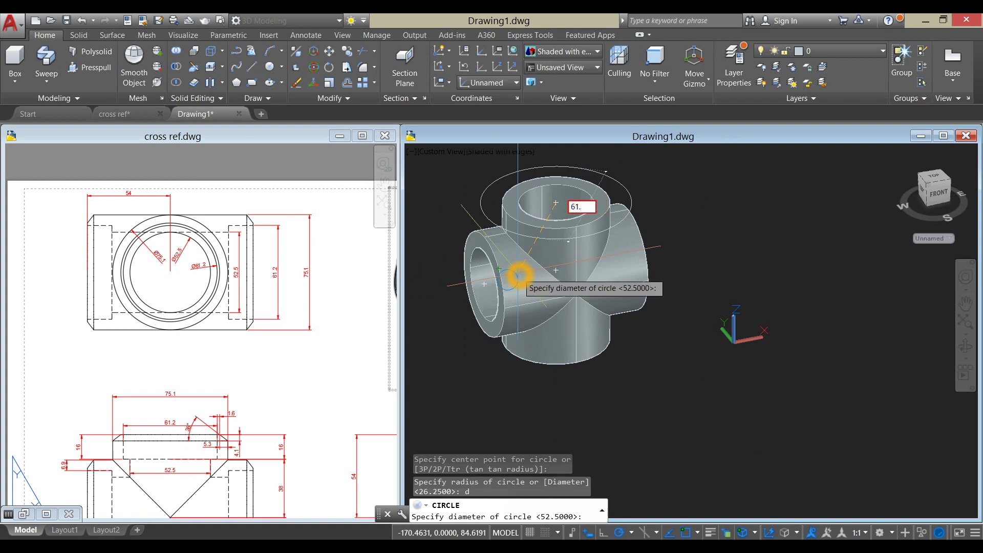
{"action": "type", "text": "2"}
{"action": "key", "text": "Return"}
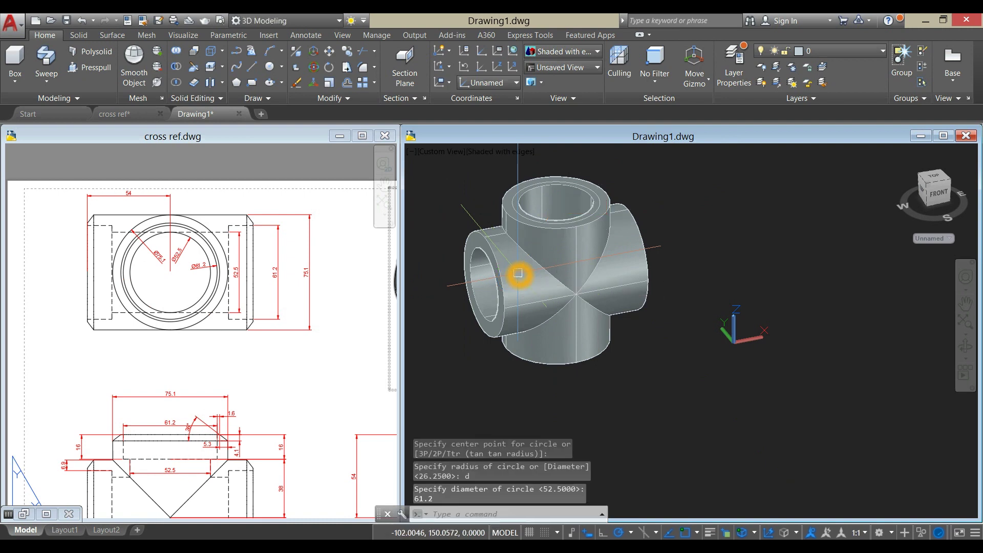
- Copy the 61.2 diameter circle from the upper opening's centre to the centre of the lower opening
{"action": "scroll", "coordinate": [602, 189], "scroll_direction": "up", "scroll_amount": 4}
{"action": "left_click", "coordinate": [597, 192]}
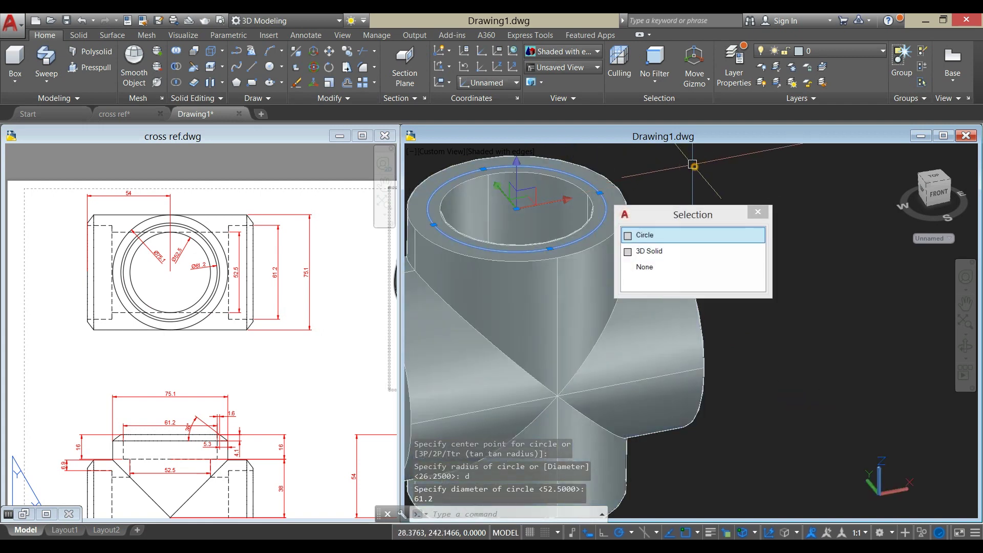
{"action": "right_click", "coordinate": [693, 166]}
{"action": "left_click", "coordinate": [733, 260]}
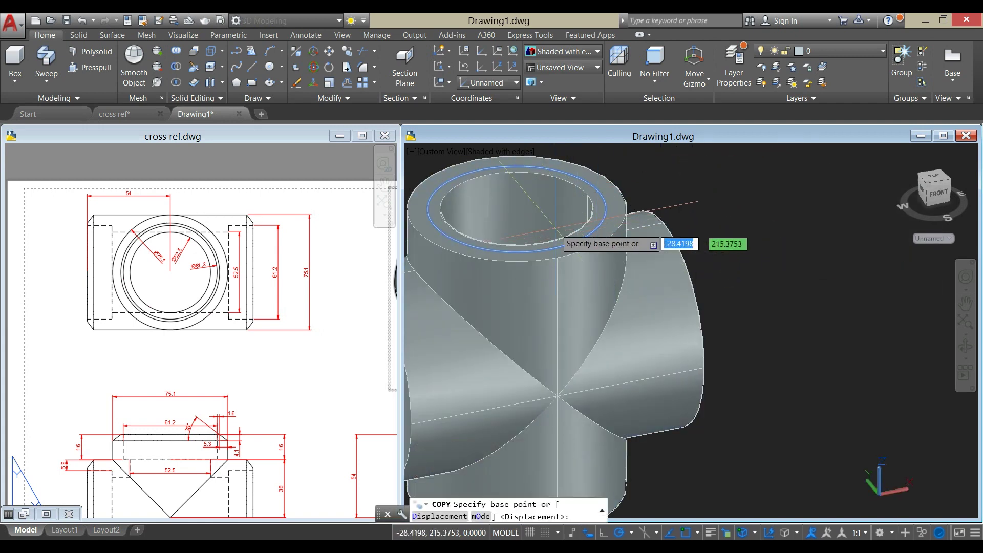
{"action": "scroll", "coordinate": [516, 208], "scroll_direction": "down", "scroll_amount": 3}
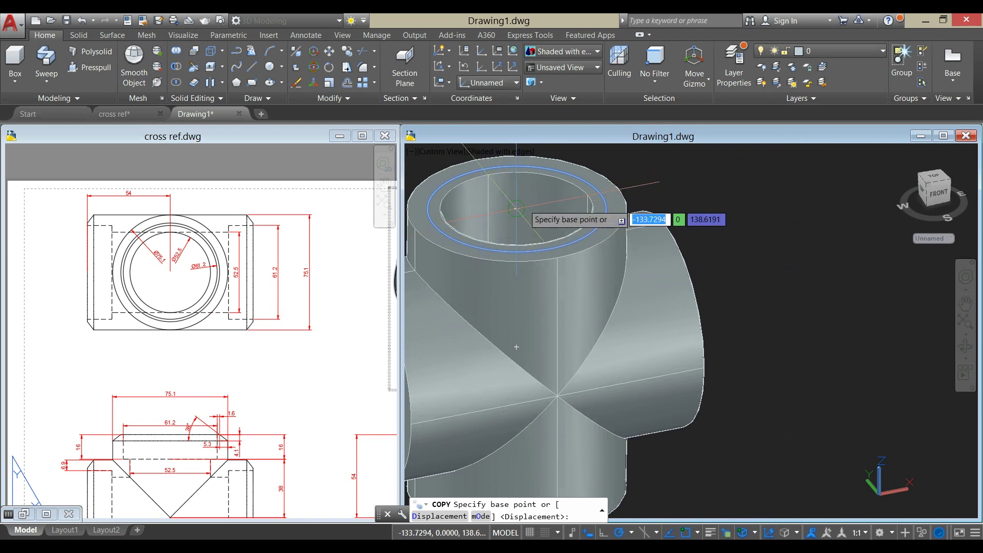
{"action": "left_click", "coordinate": [527, 207]}
{"action": "scroll", "coordinate": [527, 207], "scroll_direction": "down", "scroll_amount": 2}
{"action": "middle_click_drag", "start_coordinate": [539, 253], "coordinate": [578, 333], "text": "shift"}
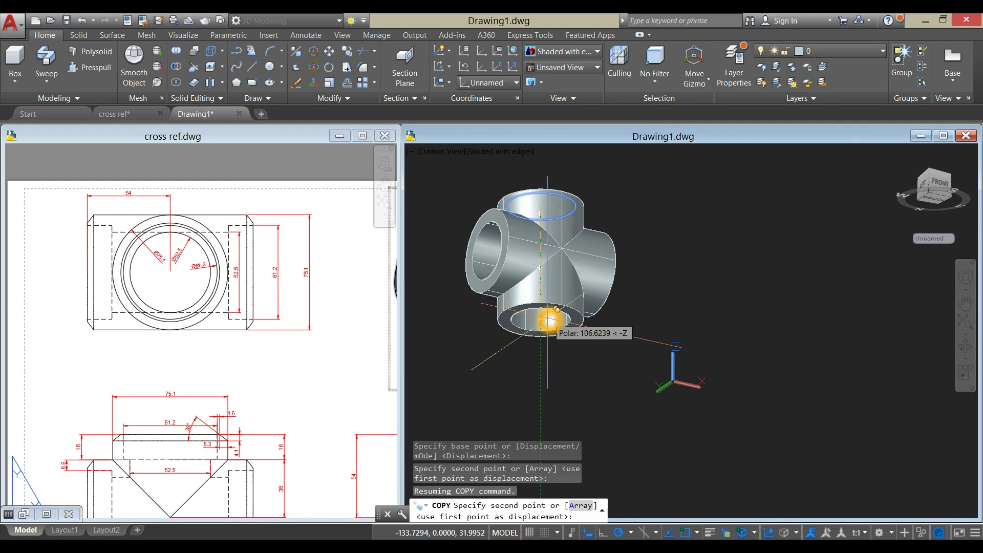
{"action": "left_click", "coordinate": [569, 303]}
{"action": "right_click", "coordinate": [666, 212]}
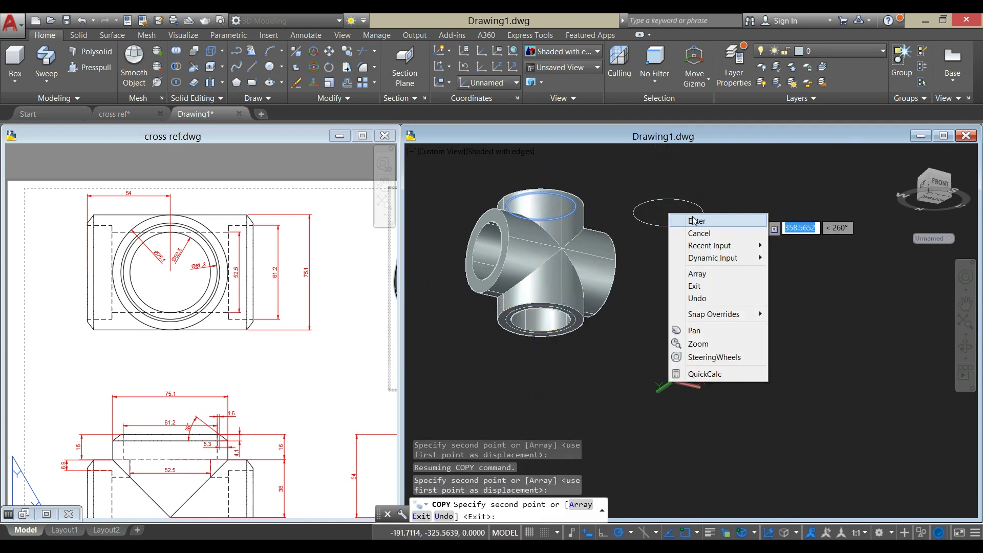
{"action": "left_click", "coordinate": [697, 220]}
{"action": "middle_click_drag", "start_coordinate": [672, 202], "coordinate": [687, 275], "text": "shift"}
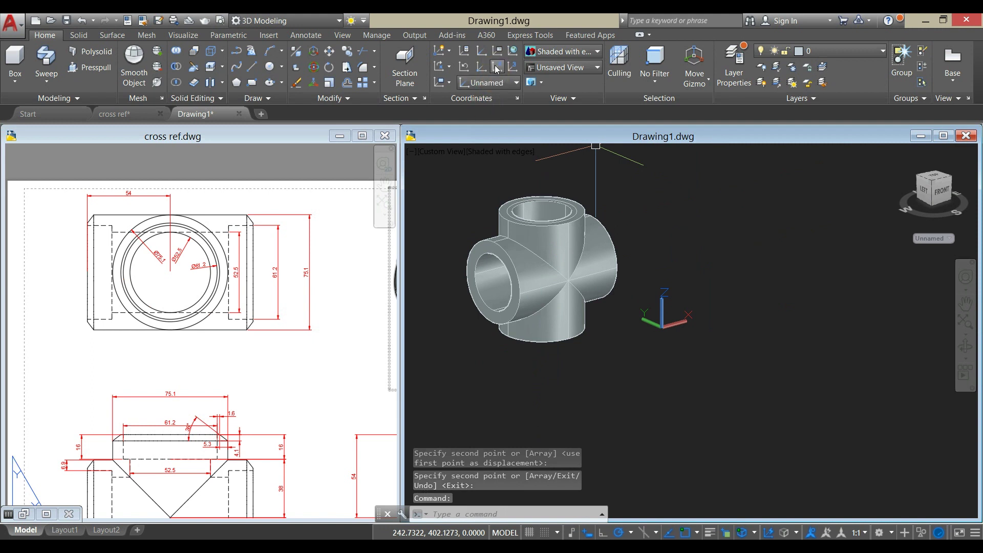
{"action": "left_click", "coordinate": [491, 273]}
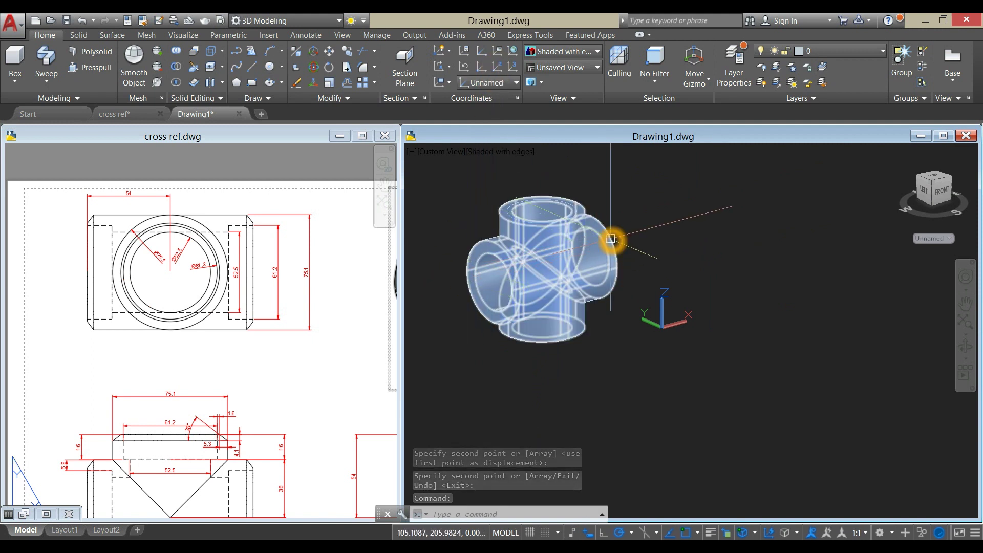
{"action": "key", "text": "Escape"}
{"action": "left_click", "coordinate": [556, 251]}
{"action": "key", "text": "Escape"}
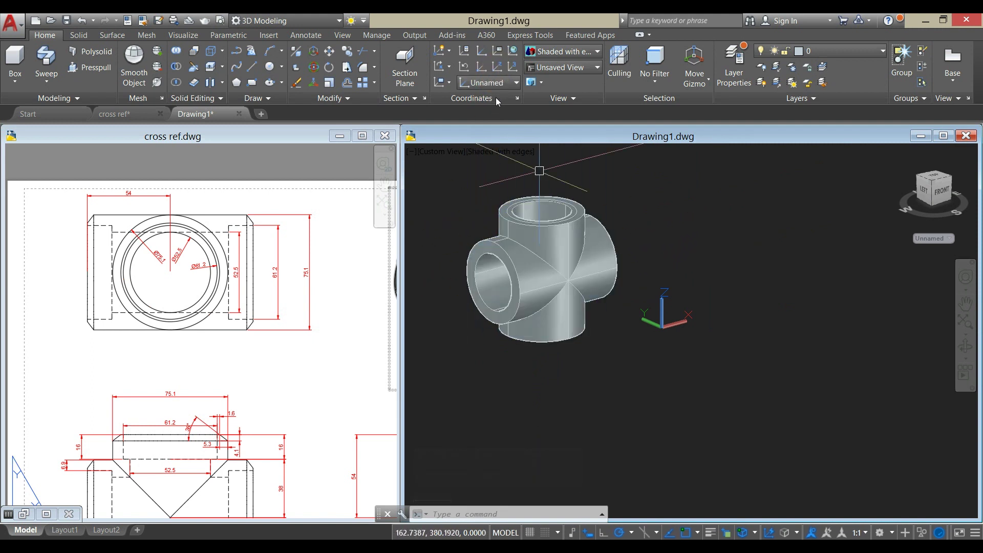
- Redefine the UCS by a Z-axis vector, with its origin beside the fitting and Z pointing along the horizontal pipe
{"action": "left_click", "coordinate": [501, 69]}
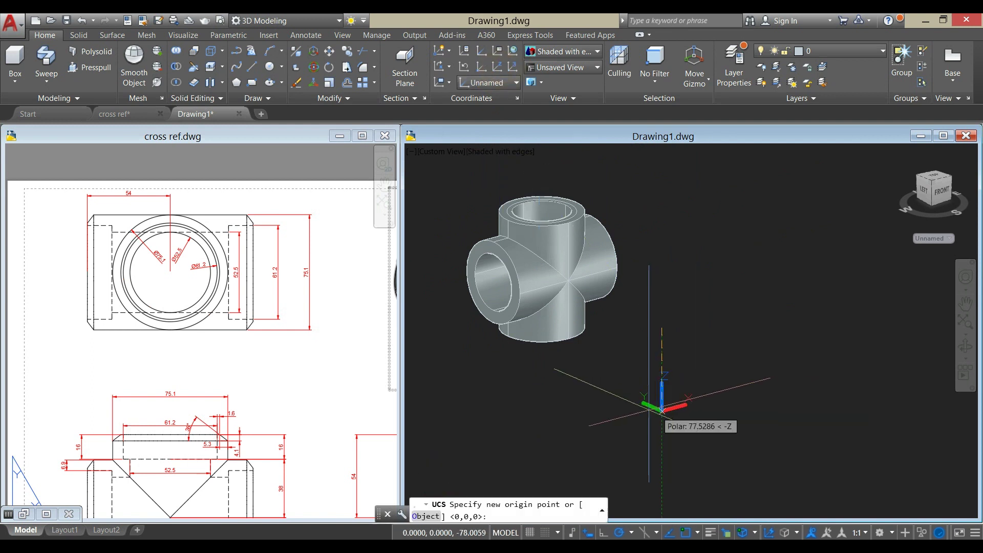
{"action": "left_click", "coordinate": [621, 399]}
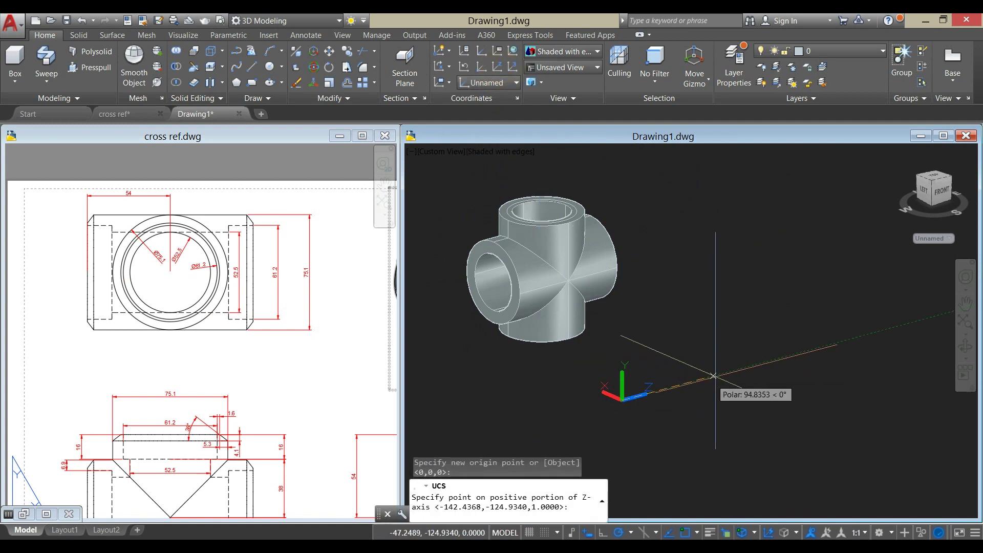
{"action": "left_click", "coordinate": [722, 377]}
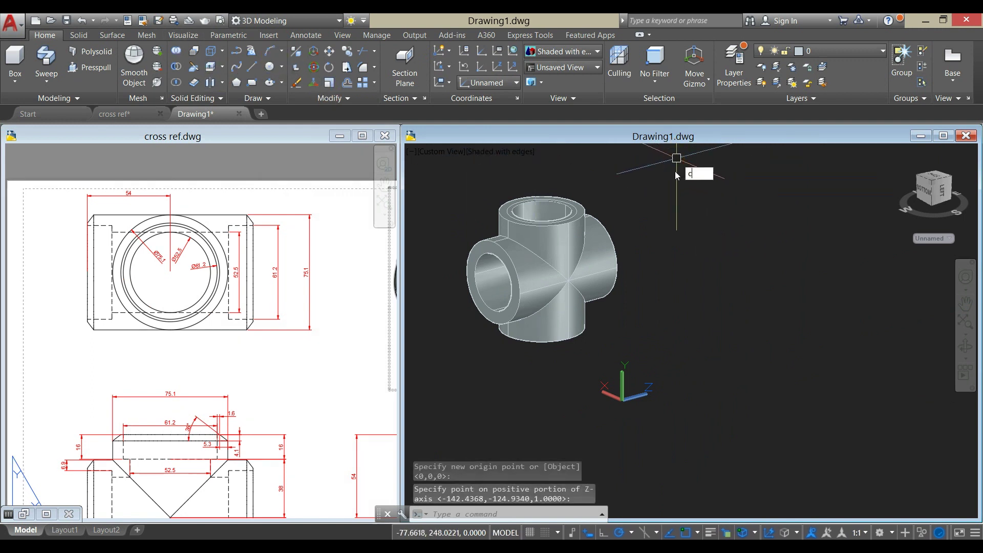
- Draw a 61.2 diameter circle centred on the near opening of the fitting's horizontal pipe
{"action": "type", "text": "c"}
{"action": "key", "text": "Return"}
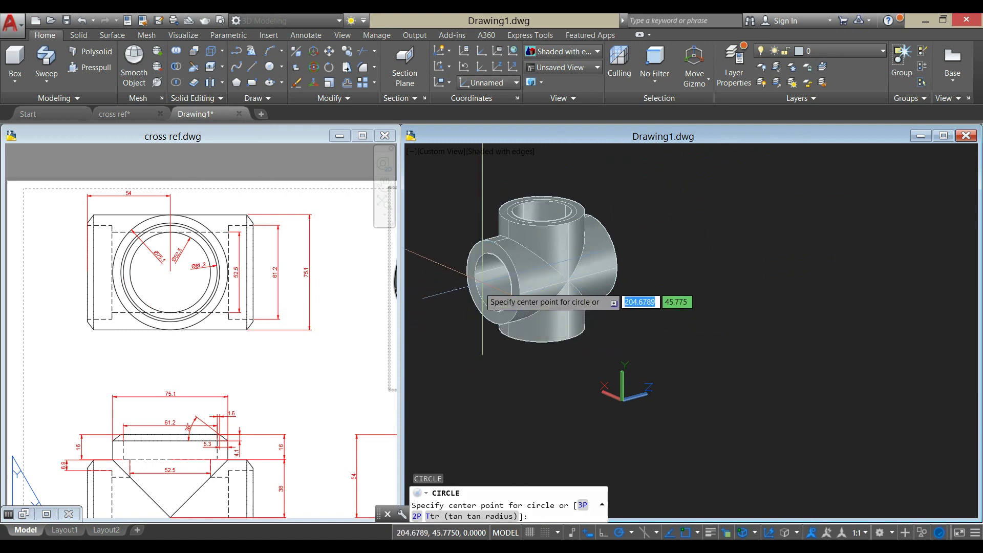
{"action": "left_click", "coordinate": [492, 281]}
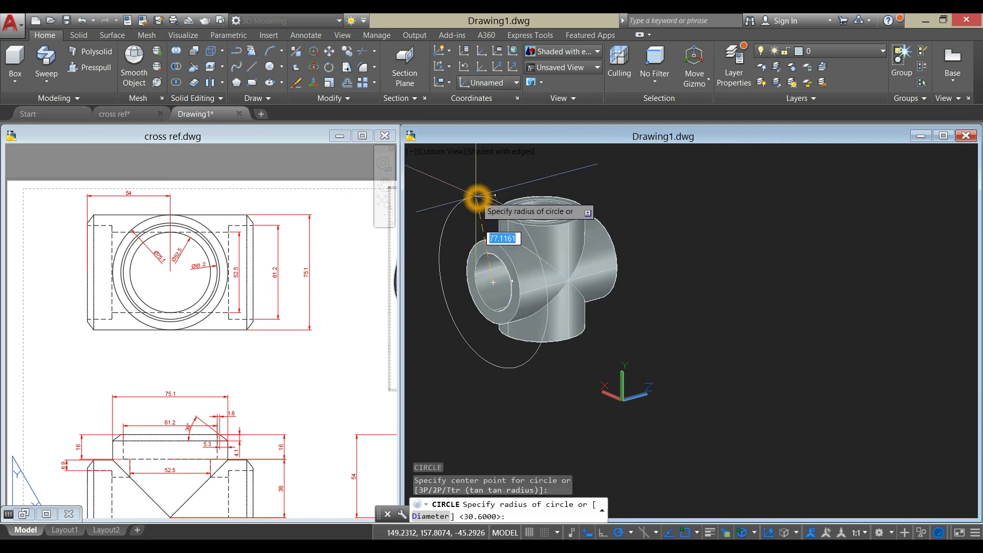
{"action": "key", "text": "Return"}
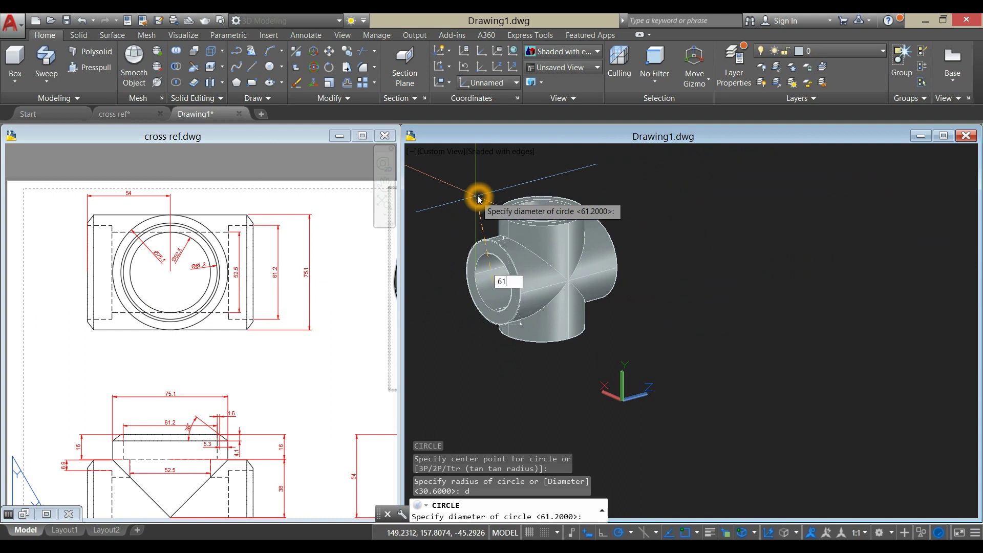
{"action": "type", "text": "61.2"}
{"action": "key", "text": "Return"}
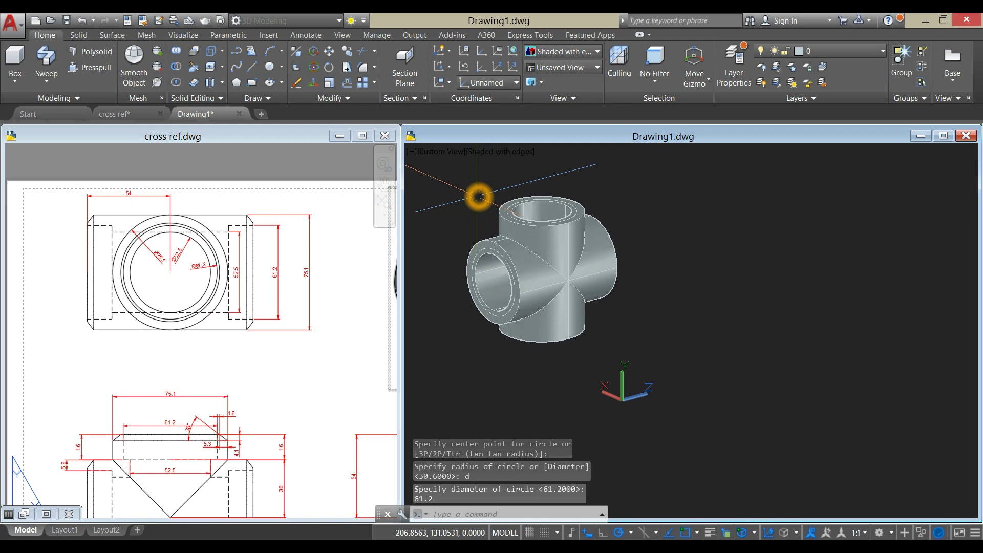
- Copy the horizontal pipe's 61.2 diameter circle from its centre to the centre of the opposite horizontal opening
{"action": "scroll", "coordinate": [494, 247], "scroll_direction": "up", "scroll_amount": 3}
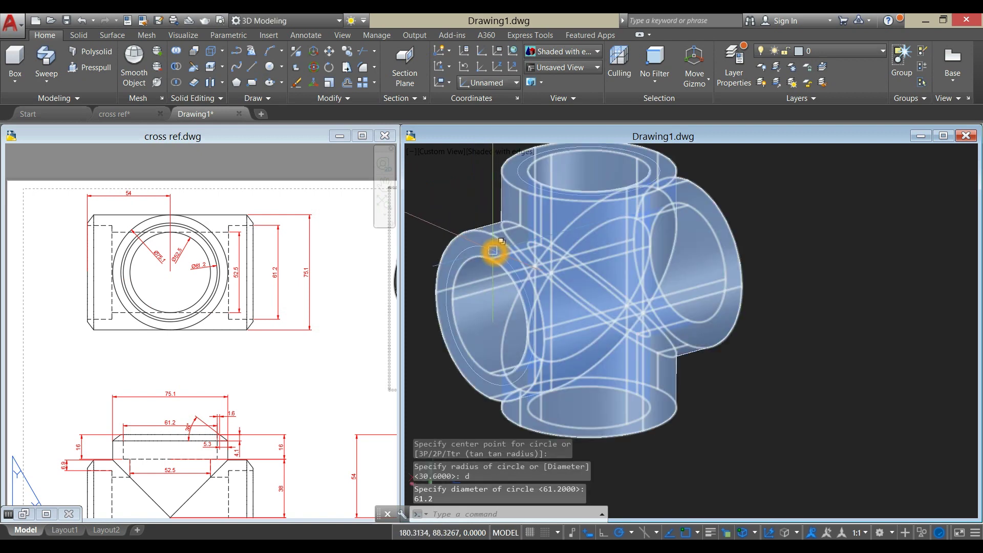
{"action": "left_click", "coordinate": [496, 250]}
{"action": "left_click", "coordinate": [544, 313]}
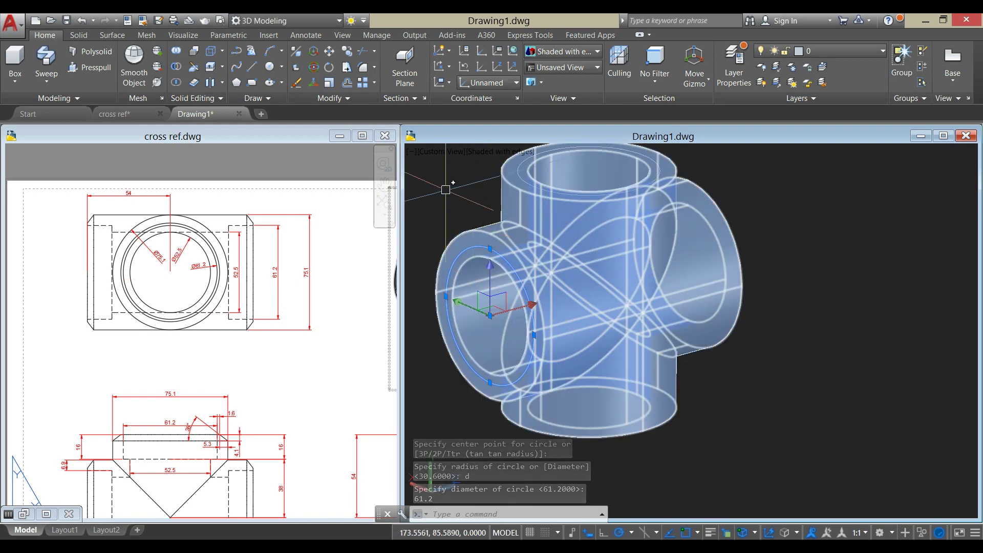
{"action": "right_click", "coordinate": [434, 163]}
{"action": "left_click", "coordinate": [471, 256]}
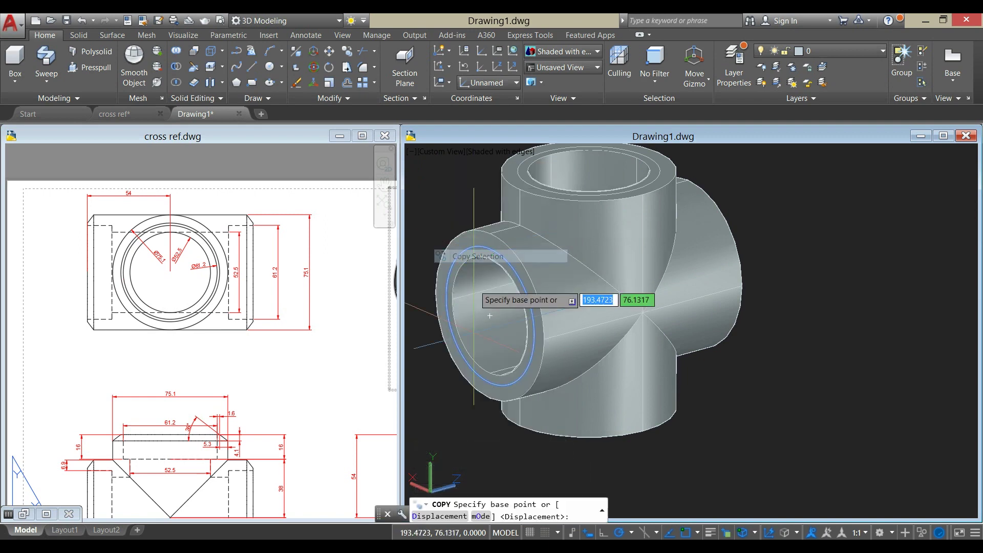
{"action": "left_click", "coordinate": [489, 314]}
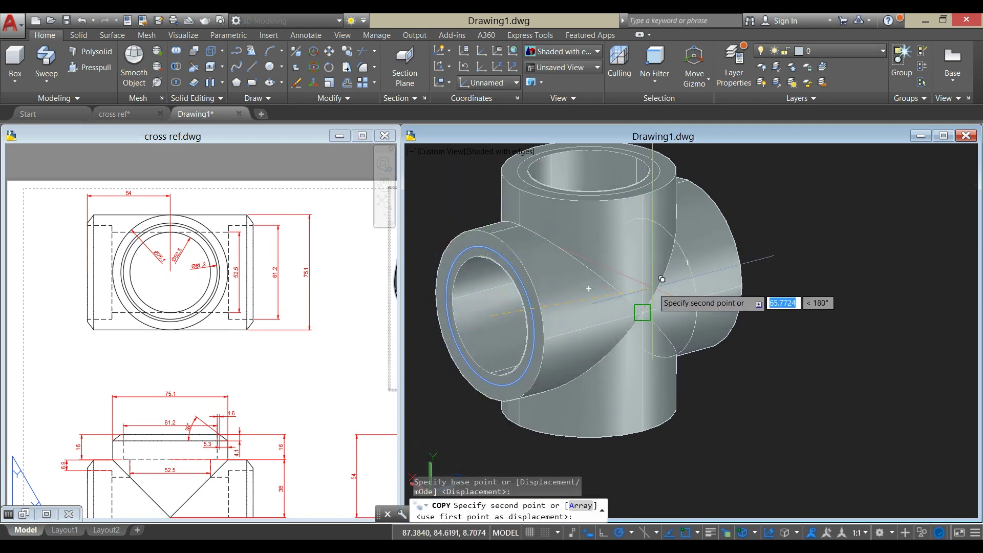
{"action": "scroll", "coordinate": [681, 294], "scroll_direction": "down", "scroll_amount": 2}
{"action": "middle_click_drag", "start_coordinate": [683, 294], "coordinate": [592, 286], "text": "shift"}
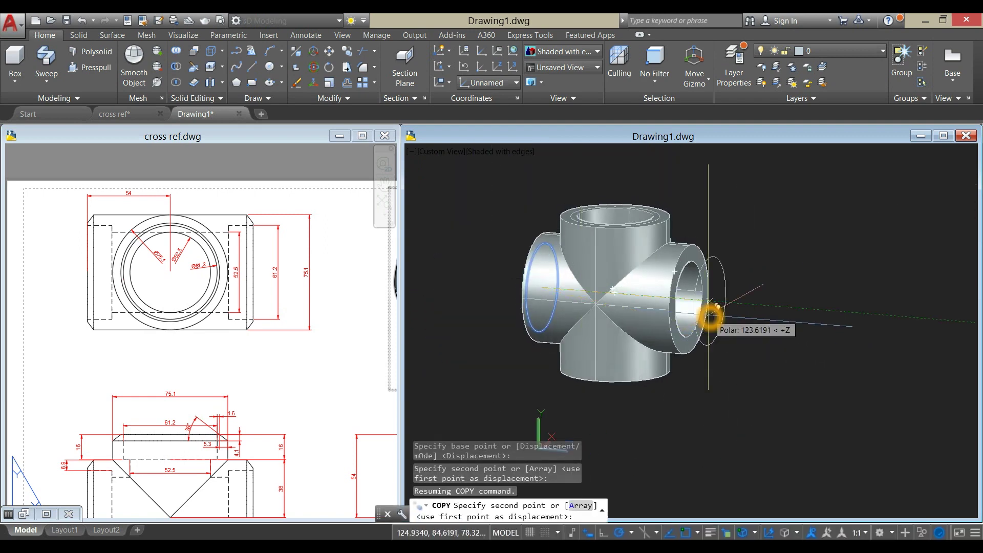
{"action": "left_click", "coordinate": [691, 299]}
{"action": "right_click", "coordinate": [736, 256]}
{"action": "left_click", "coordinate": [763, 262]}
{"action": "middle_click_drag", "start_coordinate": [724, 258], "coordinate": [800, 277], "text": "shift"}
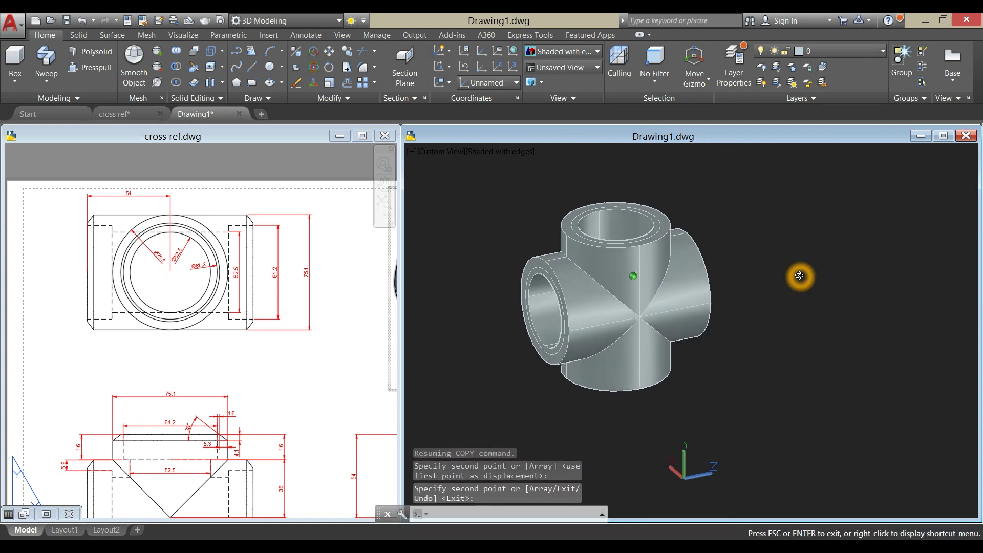
{"action": "key", "text": "Return"}
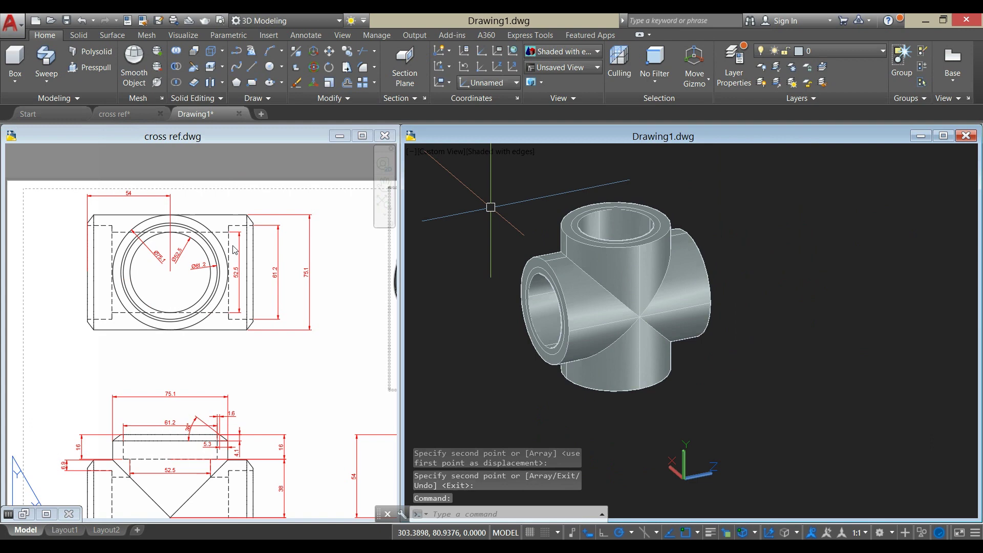
- Examine the socket step in the cross ref drawing's shaded view and the socket depth dimensions in its front view
{"action": "left_click", "coordinate": [227, 413]}
{"action": "middle_click_drag", "start_coordinate": [299, 461], "coordinate": [290, 329]}
{"action": "scroll", "coordinate": [290, 330], "scroll_direction": "up", "scroll_amount": 2}
{"action": "left_click", "coordinate": [244, 314]}
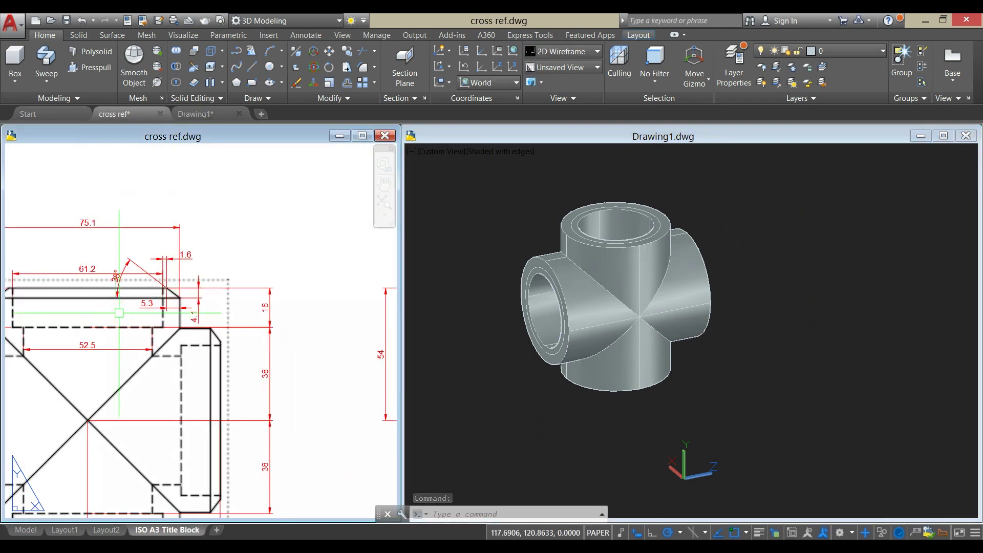
{"action": "scroll", "coordinate": [195, 298], "scroll_direction": "down", "scroll_amount": 2}
{"action": "left_click_drag", "start_coordinate": [193, 299], "coordinate": [57, 403]}
{"action": "middle_click_drag", "start_coordinate": [57, 403], "coordinate": [50, 408]}
{"action": "scroll", "coordinate": [51, 409], "scroll_direction": "down", "scroll_amount": 2}
{"action": "scroll", "coordinate": [192, 258], "scroll_direction": "up", "scroll_amount": 4}
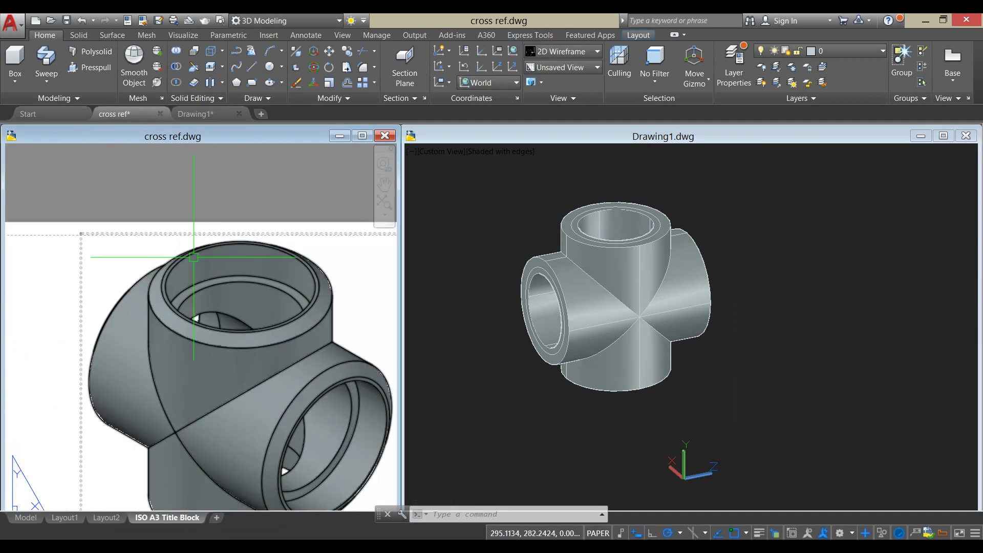
{"action": "scroll", "coordinate": [194, 256], "scroll_direction": "up", "scroll_amount": 2}
{"action": "left_click", "coordinate": [260, 256]}
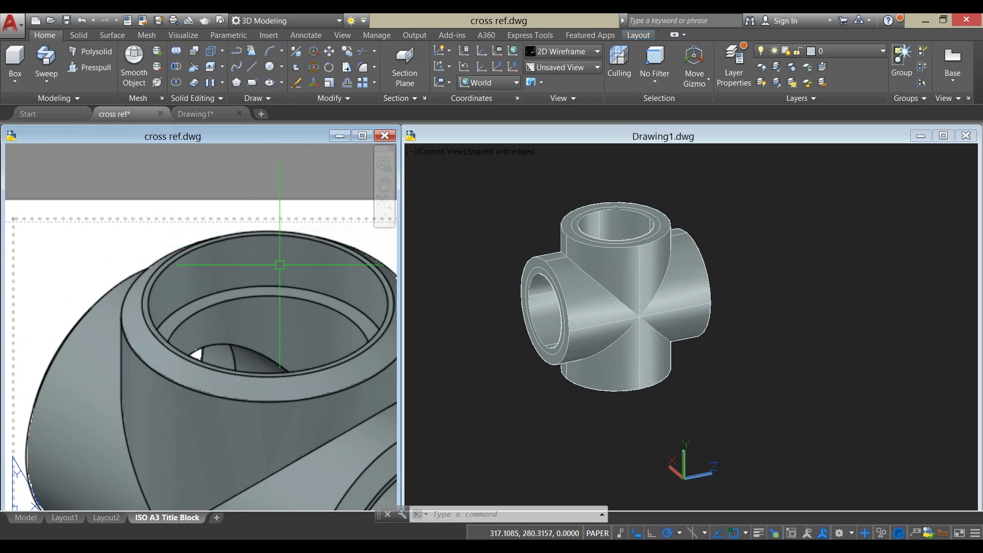
{"action": "scroll", "coordinate": [273, 280], "scroll_direction": "down", "scroll_amount": 6}
{"action": "middle_click_drag", "start_coordinate": [191, 344], "coordinate": [268, 272]}
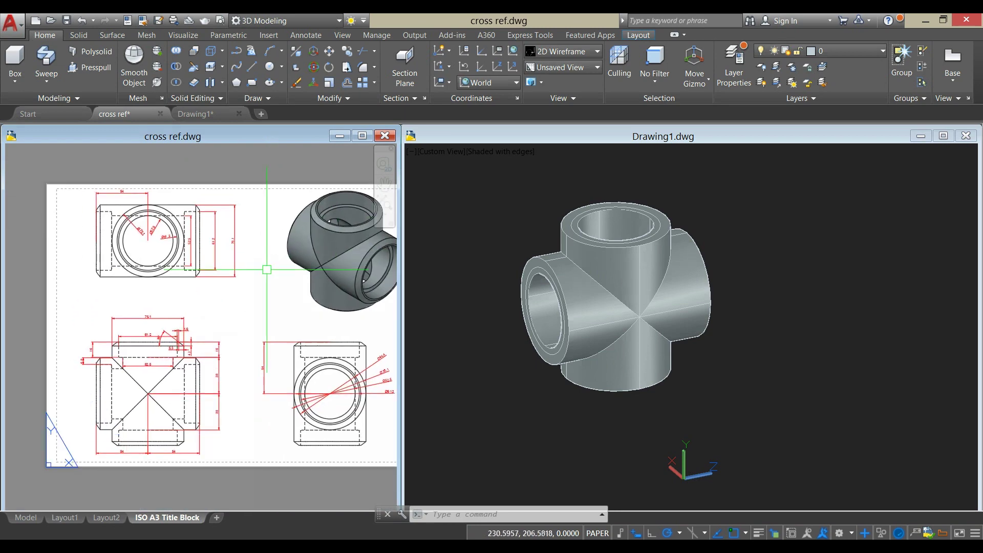
{"action": "scroll", "coordinate": [180, 373], "scroll_direction": "up", "scroll_amount": 6}
{"action": "left_click", "coordinate": [337, 273]}
{"action": "left_click", "coordinate": [188, 272]}
{"action": "left_click", "coordinate": [174, 325]}
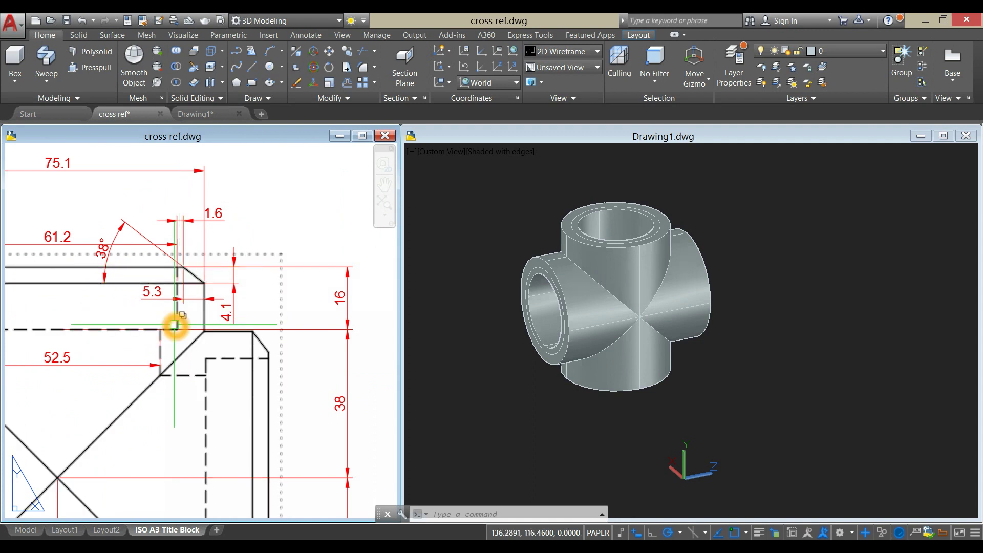
{"action": "scroll", "coordinate": [204, 154], "scroll_direction": "down", "scroll_amount": 2}
- In Drawing1, presspull the ring between the bore and the 61.2 circle on the upper opening 16 into the fitting
{"action": "left_click", "coordinate": [94, 67]}
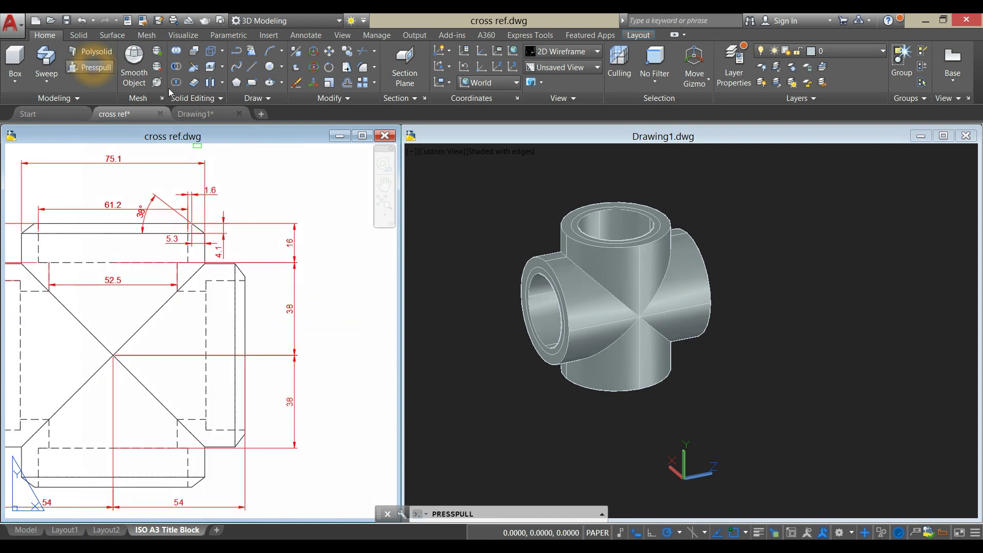
{"action": "left_click", "coordinate": [433, 207]}
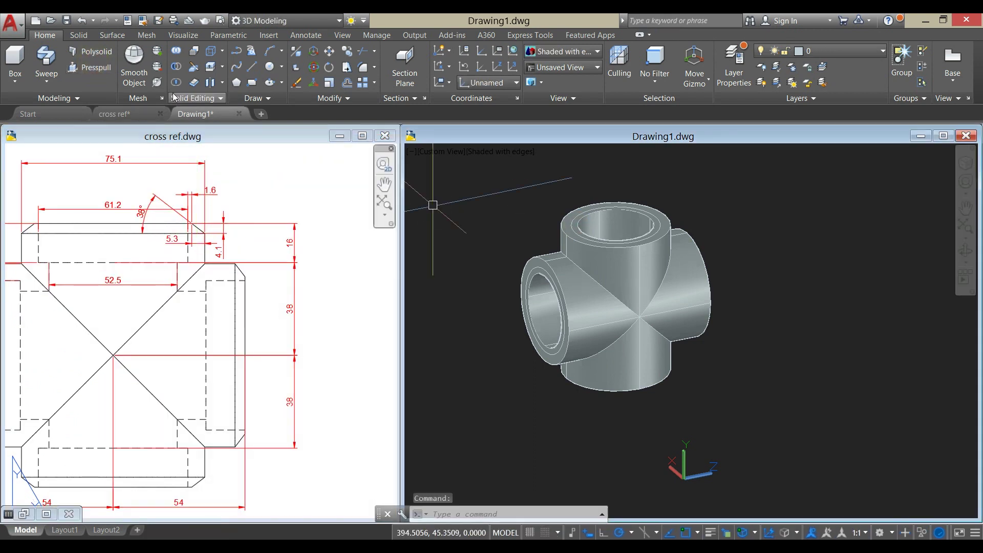
{"action": "left_click", "coordinate": [106, 80]}
{"action": "scroll", "coordinate": [612, 218], "scroll_direction": "up", "scroll_amount": 5}
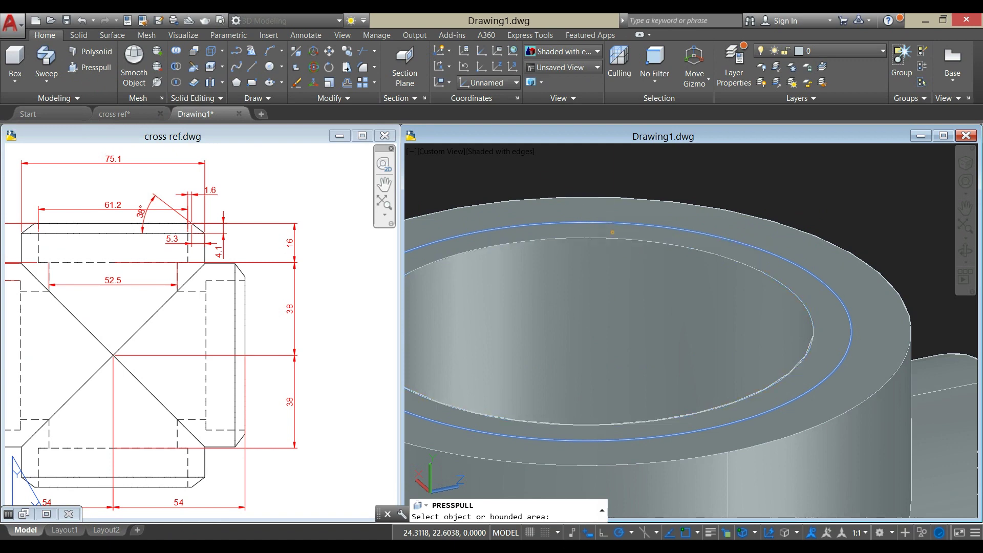
{"action": "left_click", "coordinate": [611, 231]}
{"action": "scroll", "coordinate": [612, 230], "scroll_direction": "down", "scroll_amount": 5}
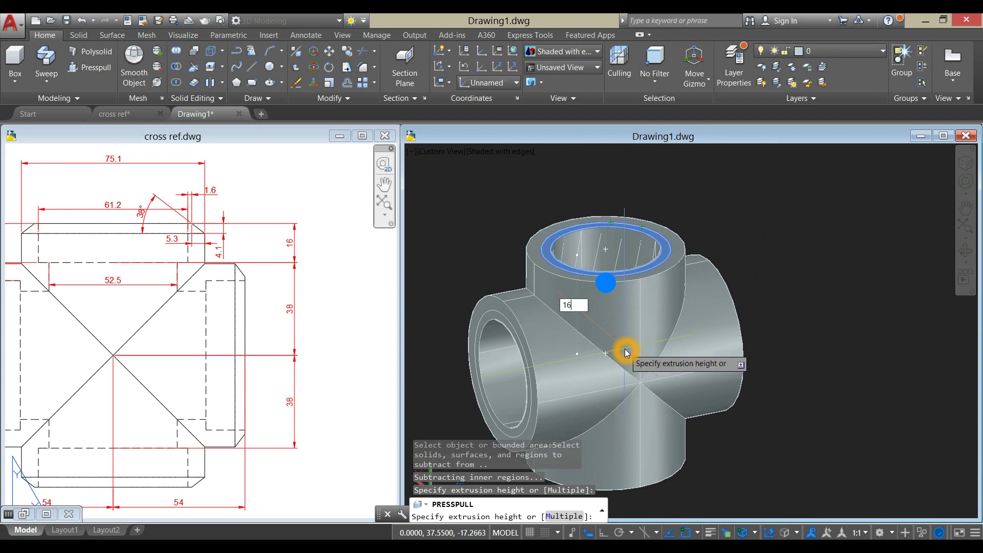
{"action": "type", "text": "16"}
{"action": "key", "text": "Return"}
- Presspull the ring between bore and 61.2 circle 16 inward on the first horizontal opening
{"action": "middle_click_drag", "start_coordinate": [707, 317], "coordinate": [621, 263], "text": "shift"}
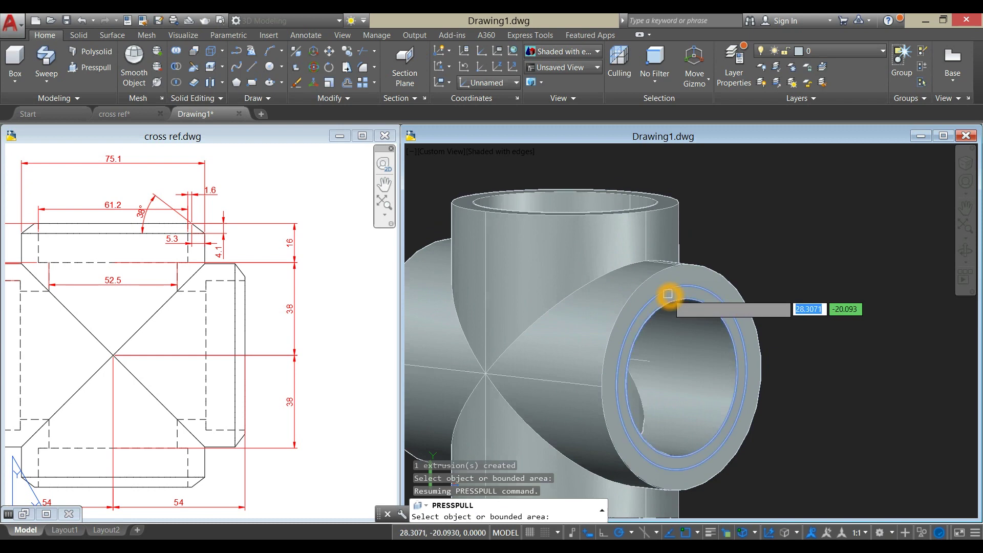
{"action": "left_click", "coordinate": [668, 294]}
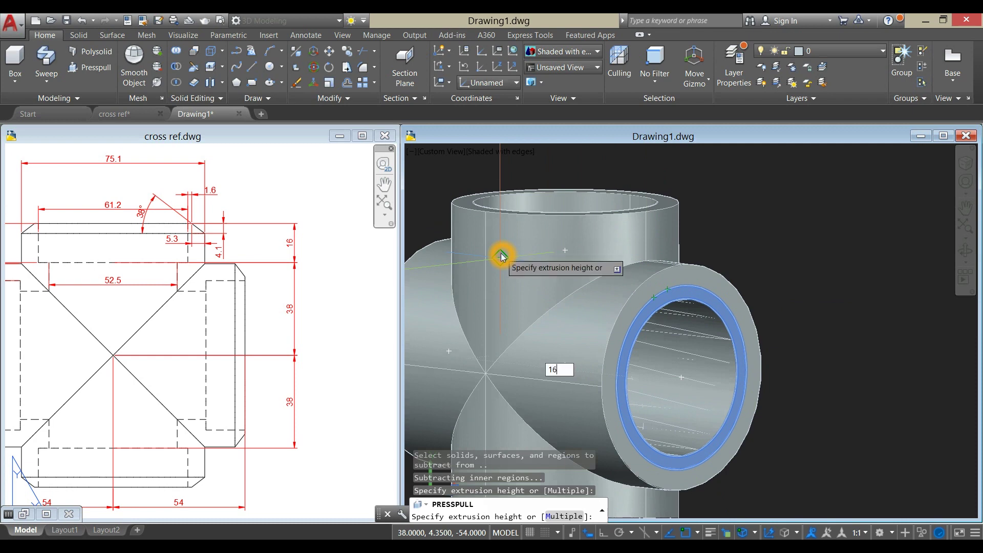
{"action": "type", "text": "16"}
{"action": "key", "text": "Return"}
- Presspull the ring between bore and 61.2 circle 16 inward on the opposite horizontal opening
{"action": "middle_click_drag", "start_coordinate": [512, 254], "coordinate": [650, 261], "text": "shift"}
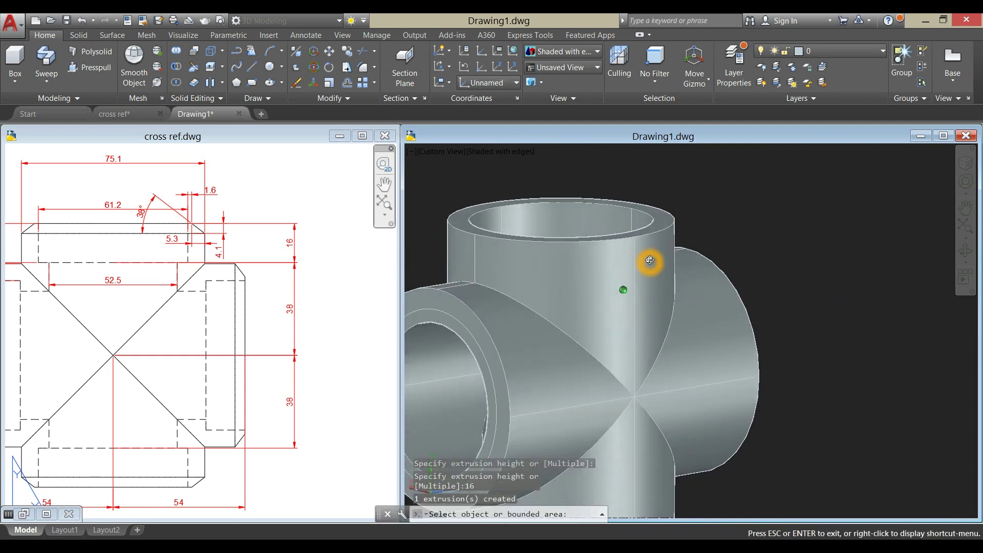
{"action": "middle_click_drag", "start_coordinate": [467, 317], "coordinate": [566, 294]}
{"action": "middle_click", "coordinate": [565, 293], "text": "shift"}
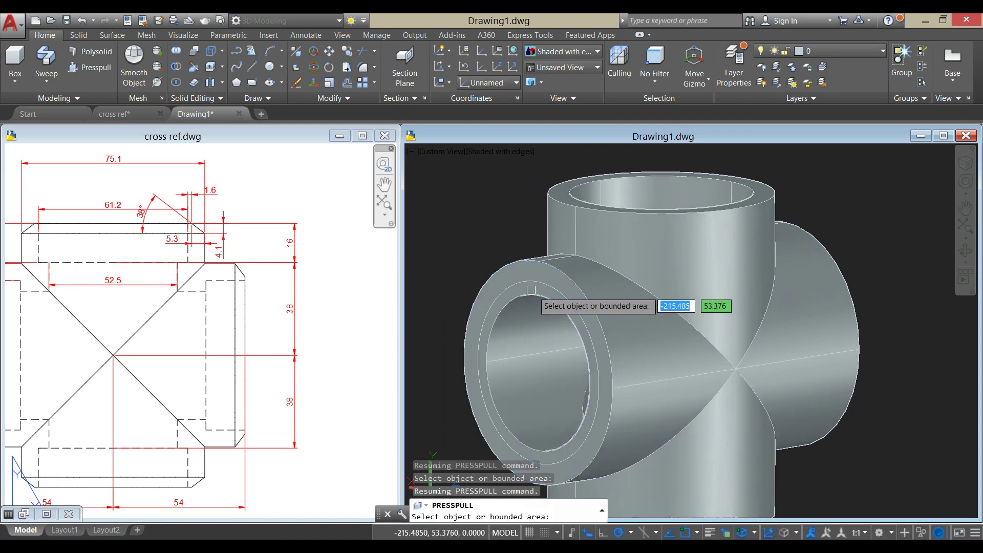
{"action": "left_click", "coordinate": [524, 286]}
{"action": "scroll", "coordinate": [524, 286], "scroll_direction": "up", "scroll_amount": 3}
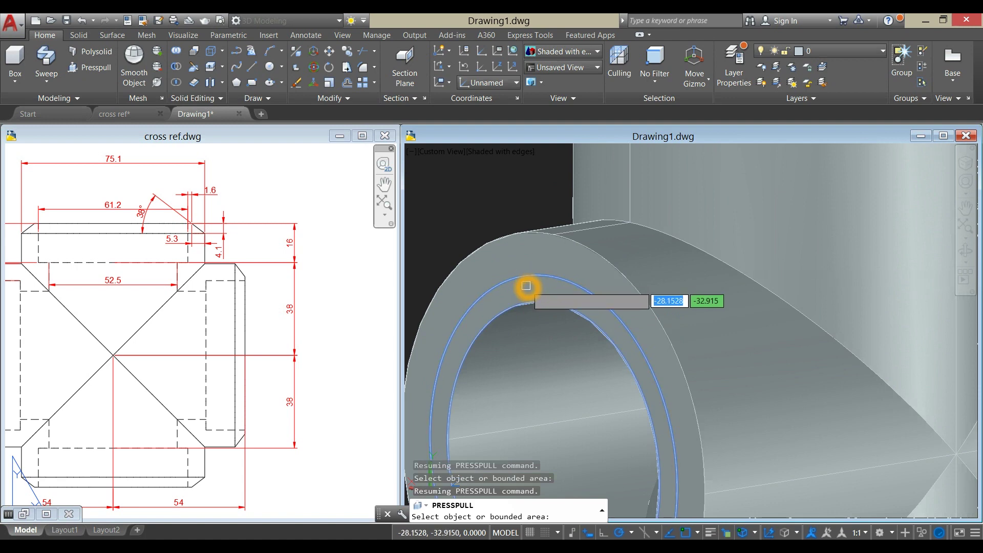
{"action": "left_click", "coordinate": [526, 286]}
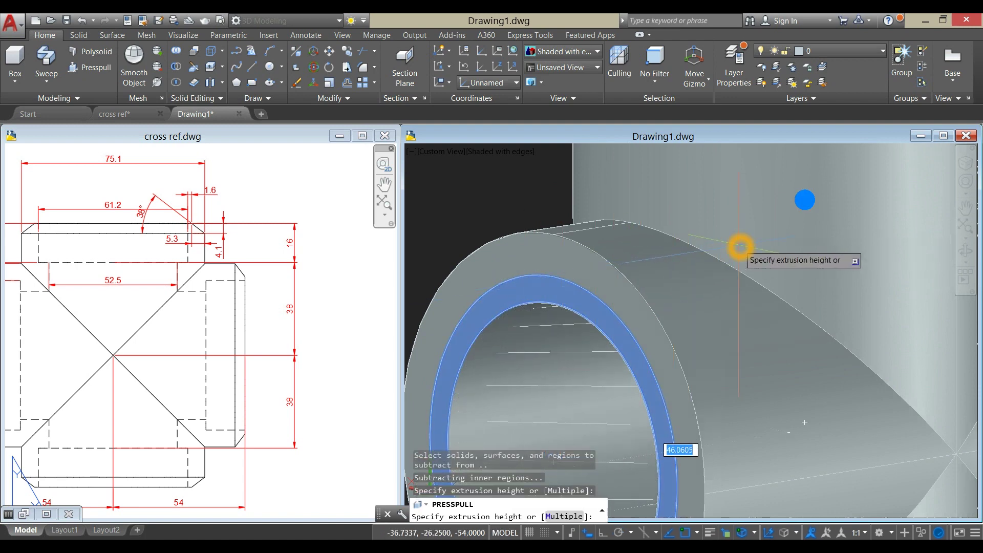
{"action": "scroll", "coordinate": [741, 247], "scroll_direction": "down", "scroll_amount": 5}
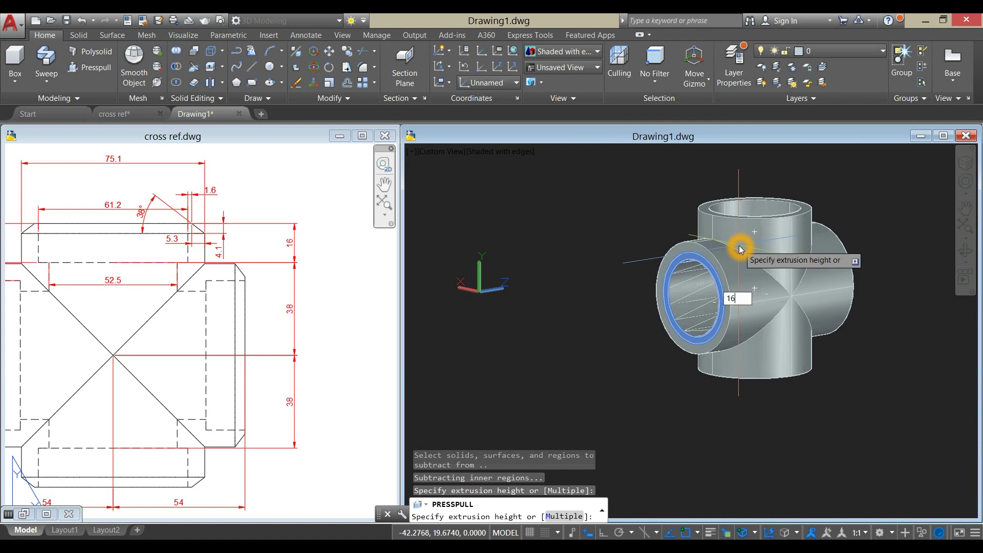
{"action": "type", "text": "16"}
{"action": "key", "text": "Return"}
- Presspull the ring between bore and 61.2 circle 16 inward on the fitting's lower opening
{"action": "middle_click_drag", "start_coordinate": [845, 368], "coordinate": [830, 290], "text": "shift"}
{"action": "scroll", "coordinate": [757, 306], "scroll_direction": "up", "scroll_amount": 6}
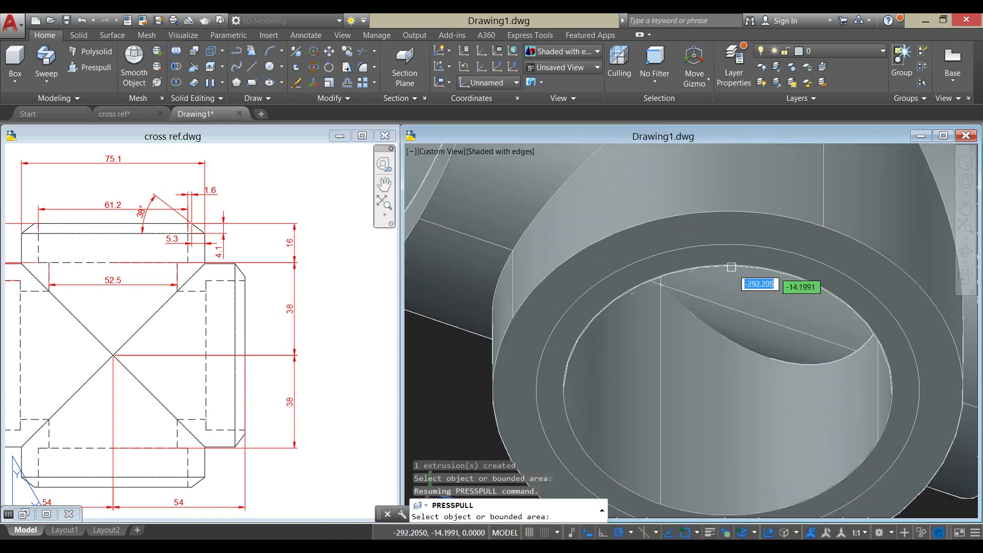
{"action": "left_click", "coordinate": [722, 256]}
{"action": "scroll", "coordinate": [693, 292], "scroll_direction": "down", "scroll_amount": 8}
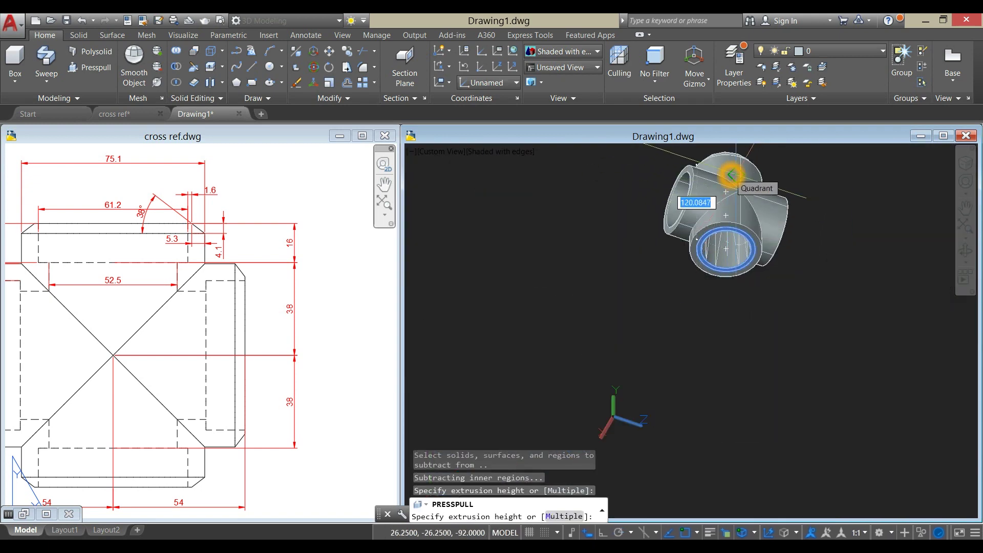
{"action": "key", "text": "Return"}
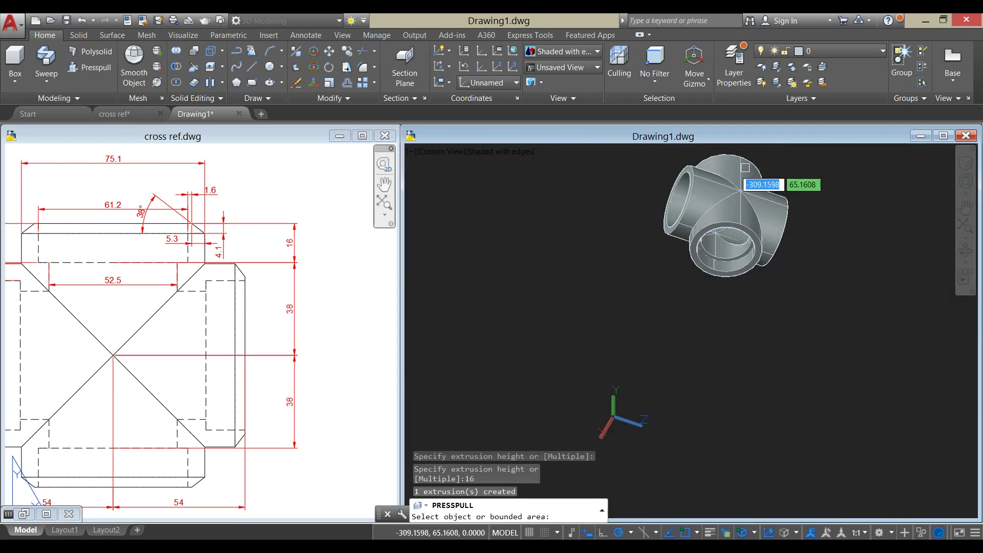
- Examine the fitting's chamfered rims in the cross ref shaded view and the rim chamfer dimensions in its front view
{"action": "middle_click_drag", "start_coordinate": [802, 193], "coordinate": [778, 321], "text": "shift"}
{"action": "right_click", "coordinate": [778, 321]}
{"action": "middle_click_drag", "start_coordinate": [704, 261], "coordinate": [647, 299]}
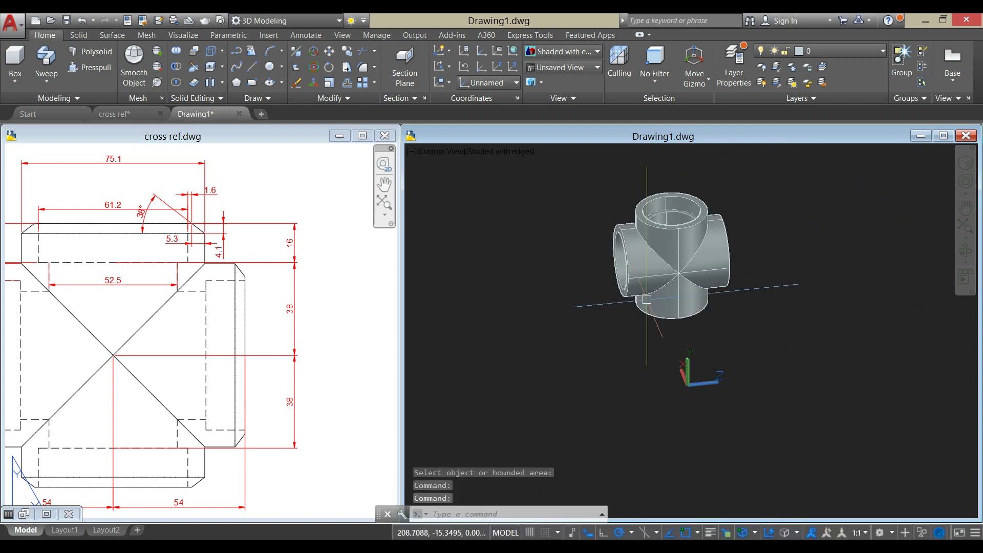
{"action": "left_click", "coordinate": [212, 272]}
{"action": "scroll", "coordinate": [256, 194], "scroll_direction": "up", "scroll_amount": 5}
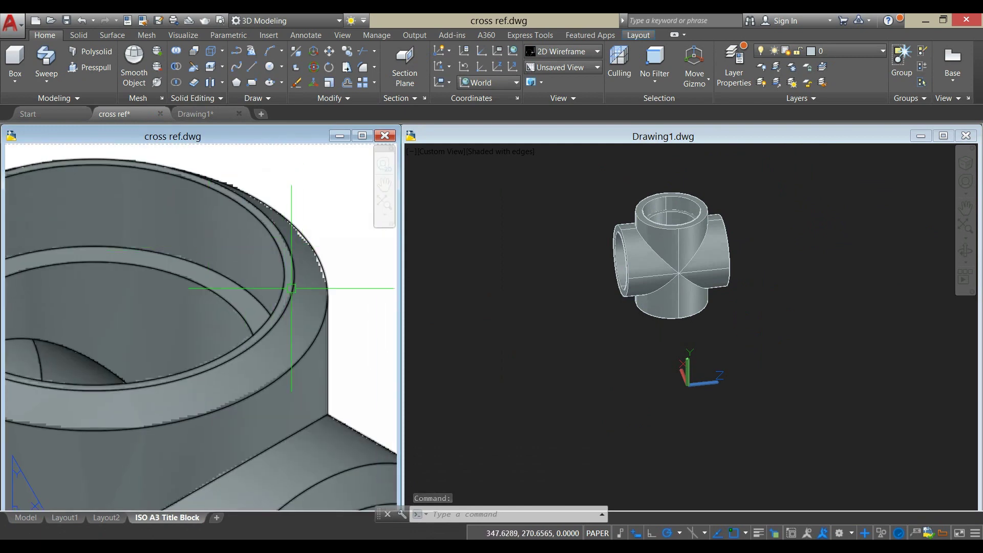
{"action": "scroll", "coordinate": [299, 249], "scroll_direction": "down", "scroll_amount": 2}
{"action": "middle_click_drag", "start_coordinate": [300, 248], "coordinate": [227, 166]}
{"action": "scroll", "coordinate": [294, 311], "scroll_direction": "down", "scroll_amount": 4}
{"action": "middle_click_drag", "start_coordinate": [294, 311], "coordinate": [316, 276]}
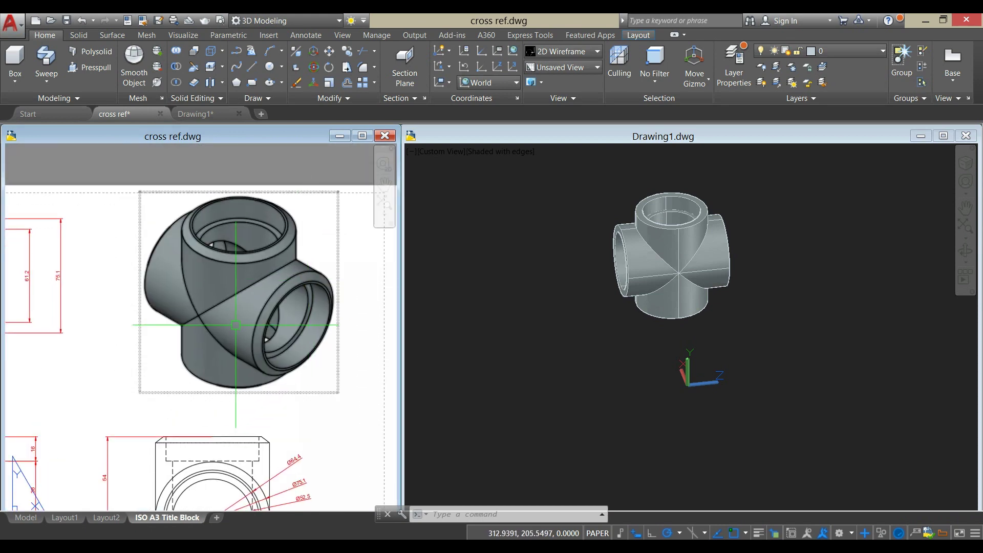
{"action": "middle_click", "coordinate": [291, 303], "text": "shift"}
{"action": "left_click", "coordinate": [490, 306]}
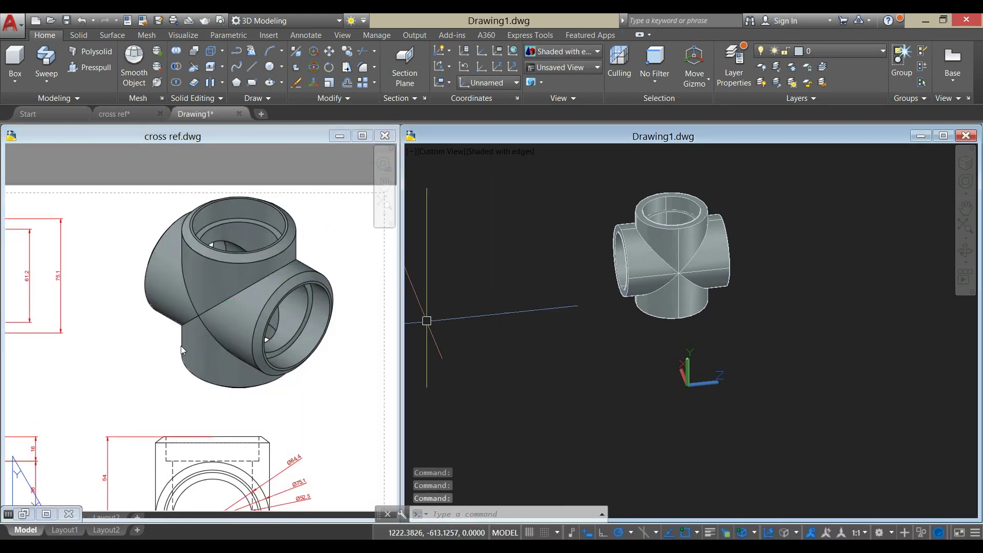
{"action": "left_click", "coordinate": [110, 362]}
{"action": "middle_click_drag", "start_coordinate": [108, 354], "coordinate": [292, 325]}
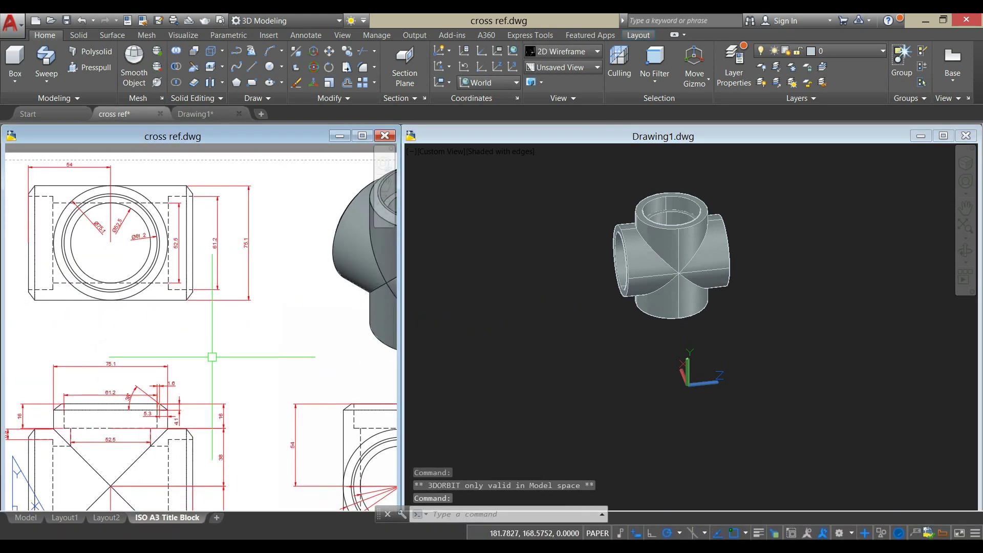
{"action": "scroll", "coordinate": [164, 435], "scroll_direction": "up", "scroll_amount": 5}
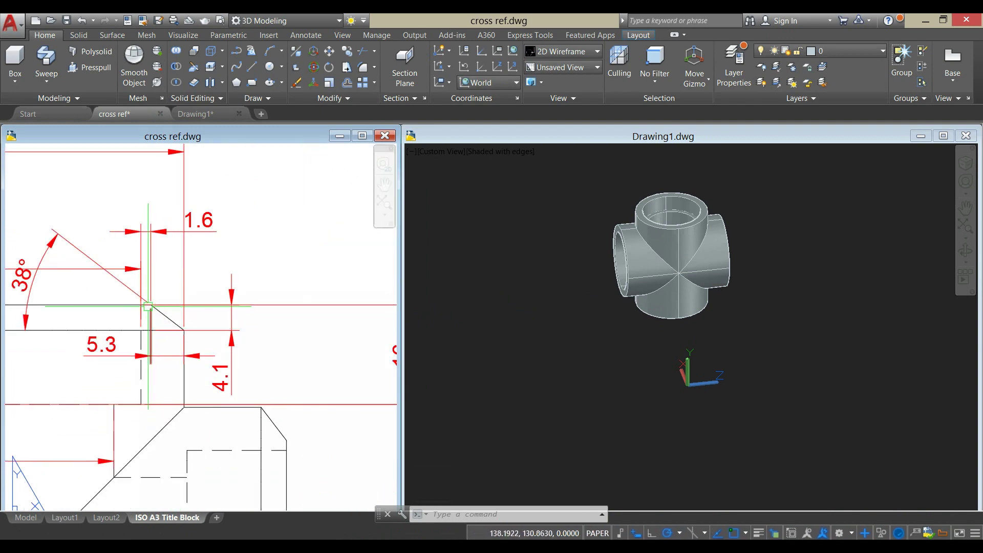
{"action": "scroll", "coordinate": [153, 334], "scroll_direction": "up", "scroll_amount": 3}
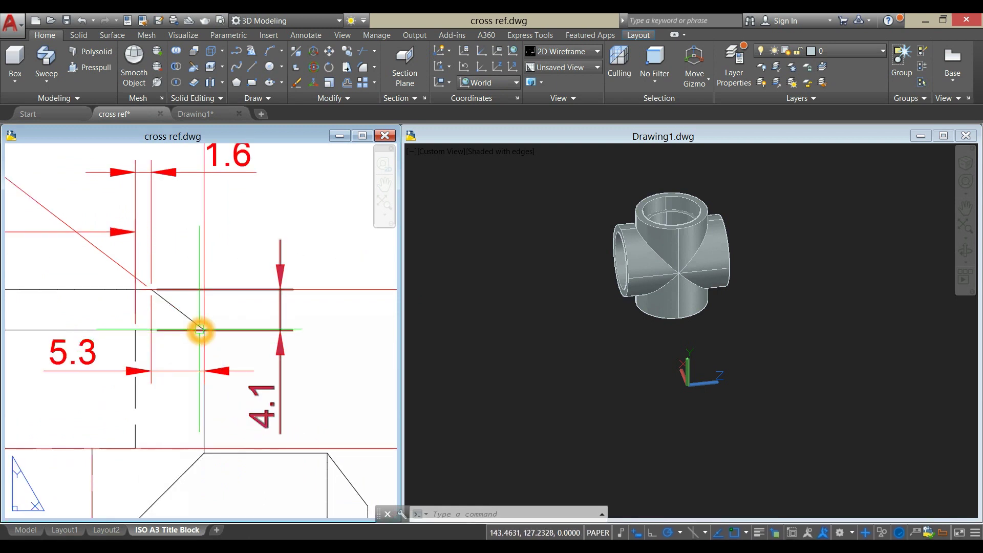
{"action": "left_click", "coordinate": [155, 335]}
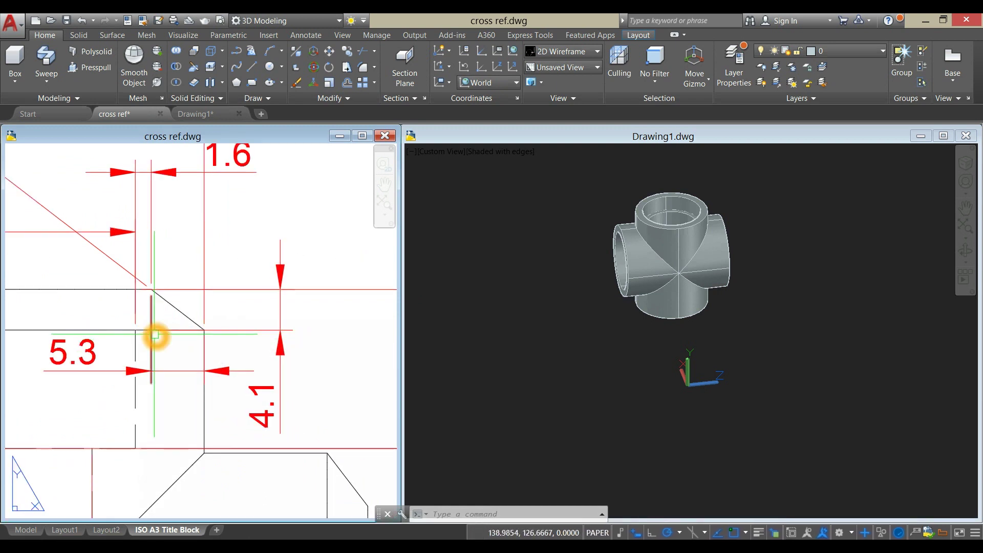
- In Drawing1, chamfer the outer edge of the fitting's upper opening with distances 4.1 and 5.3
{"action": "left_click", "coordinate": [581, 371]}
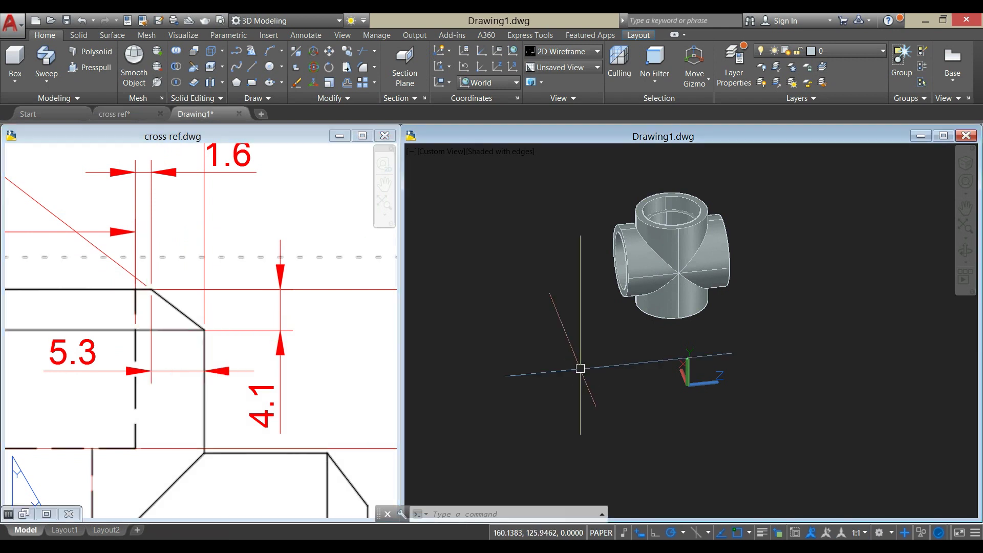
{"action": "left_click", "coordinate": [79, 35]}
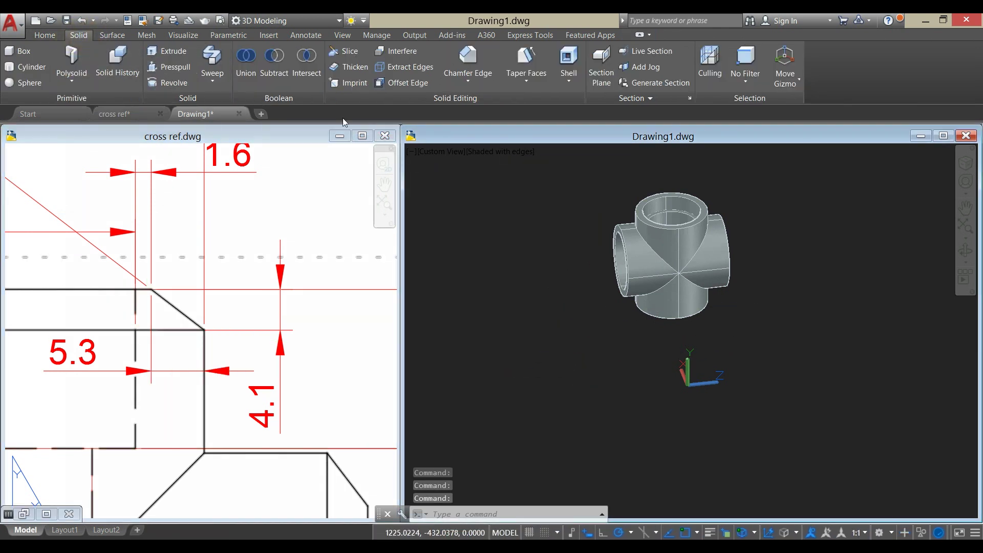
{"action": "left_click", "coordinate": [476, 62]}
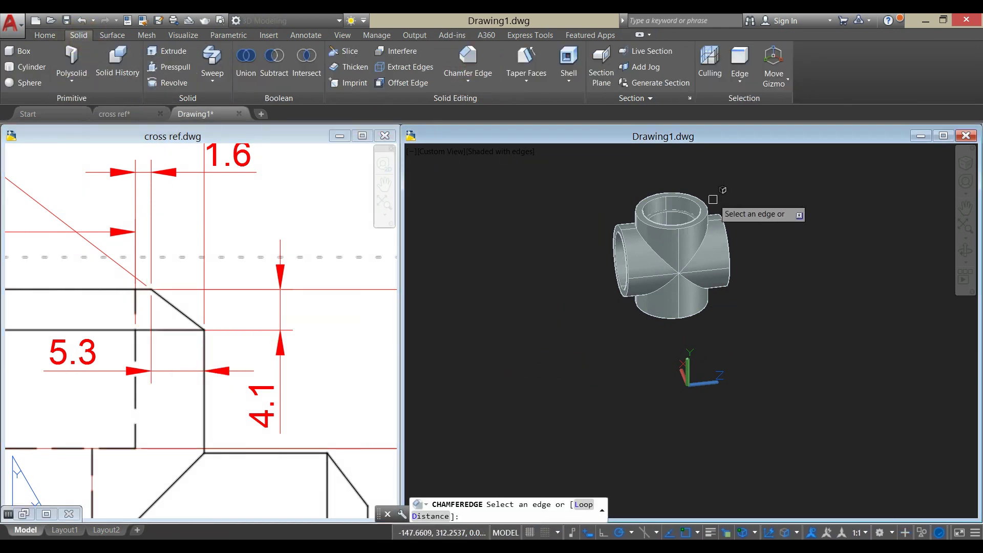
{"action": "left_click", "coordinate": [438, 518]}
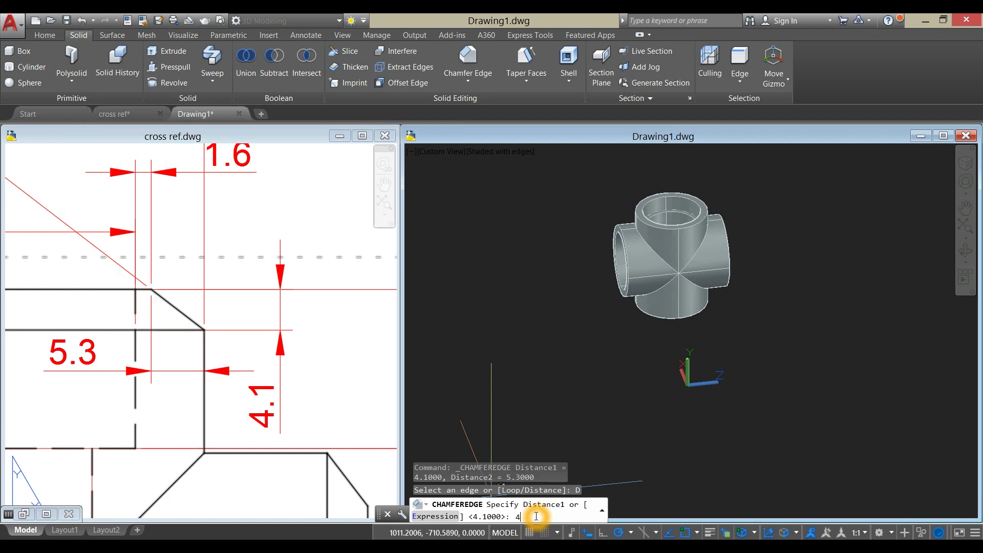
{"action": "type", "text": "4.1"}
{"action": "key", "text": "Return"}
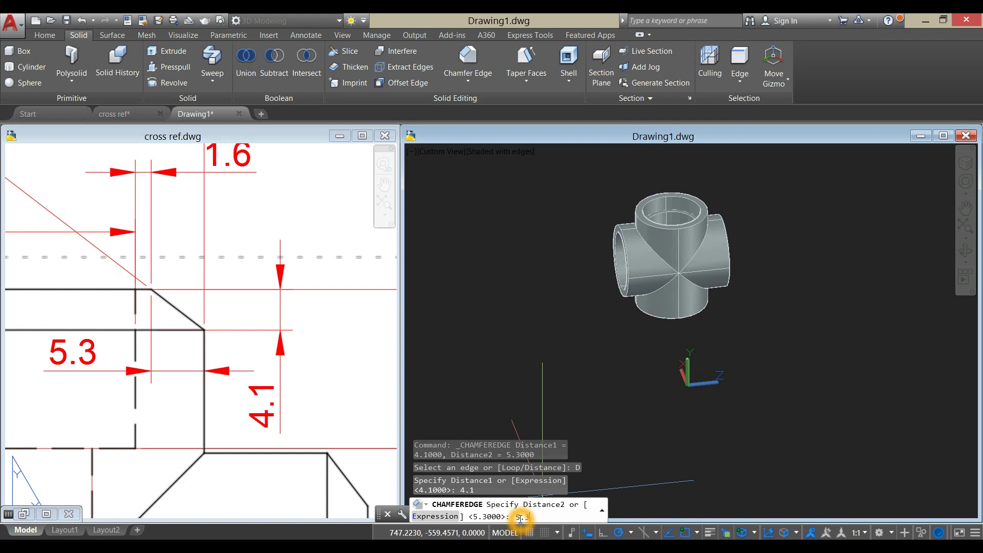
{"action": "key", "text": "Return"}
{"action": "scroll", "coordinate": [691, 211], "scroll_direction": "up", "scroll_amount": 2}
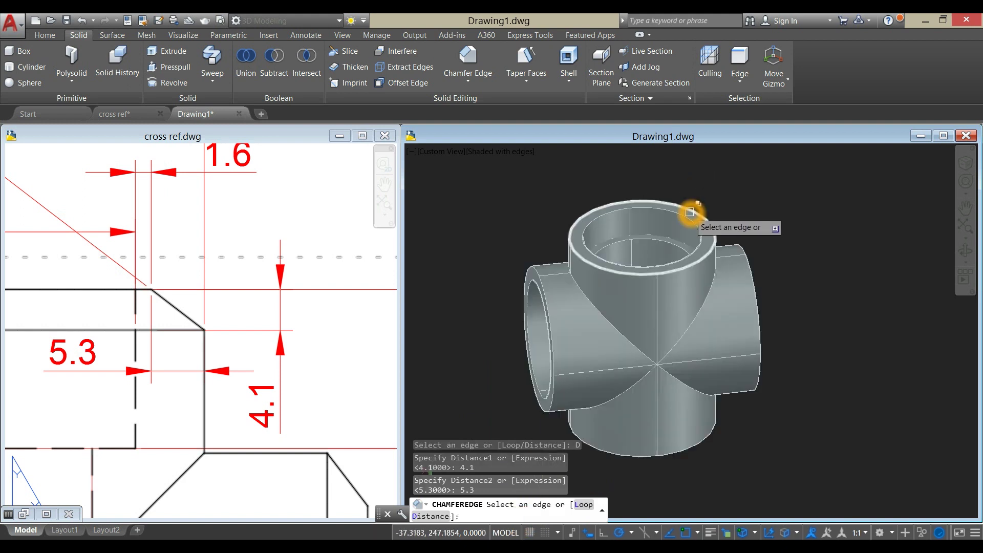
{"action": "left_click", "coordinate": [690, 211]}
{"action": "right_click", "coordinate": [713, 187]}
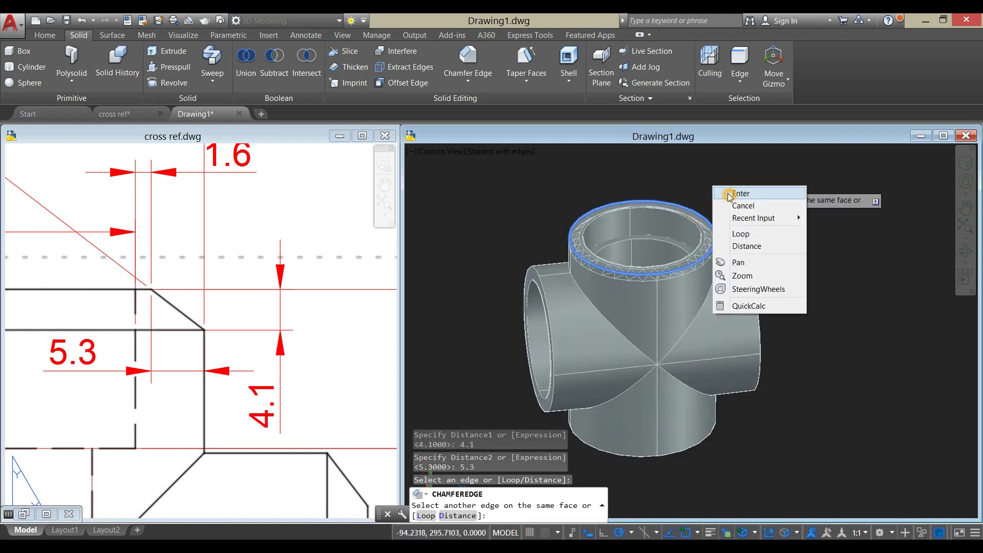
{"action": "left_click", "coordinate": [729, 194]}
{"action": "right_click", "coordinate": [733, 193]}
{"action": "left_click", "coordinate": [743, 199]}
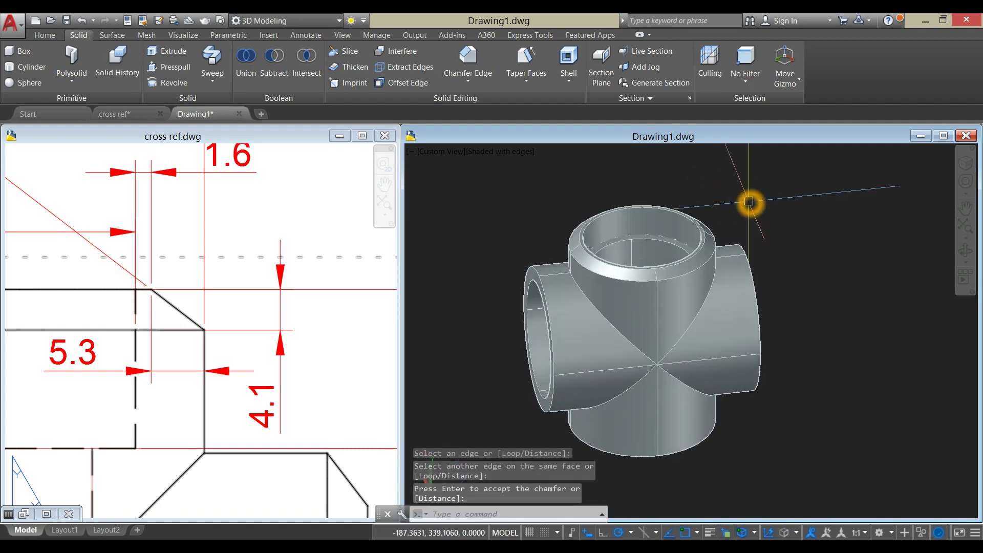
- Chamfer the outer edge of the fitting's lower opening with the same distances of 4.1 and 5.3
{"action": "key", "text": "Return"}
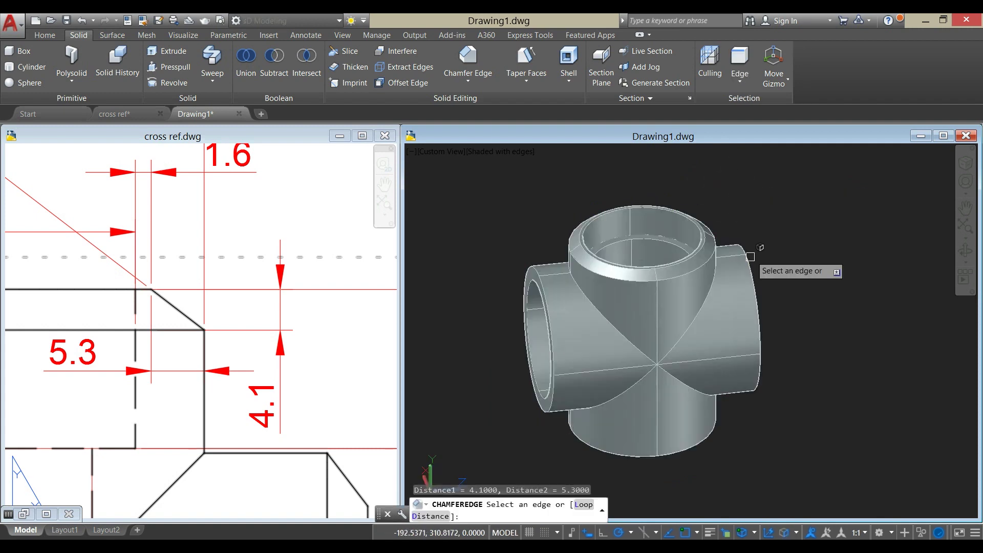
{"action": "left_click", "coordinate": [688, 450]}
{"action": "right_click", "coordinate": [758, 201]}
{"action": "left_click", "coordinate": [783, 210]}
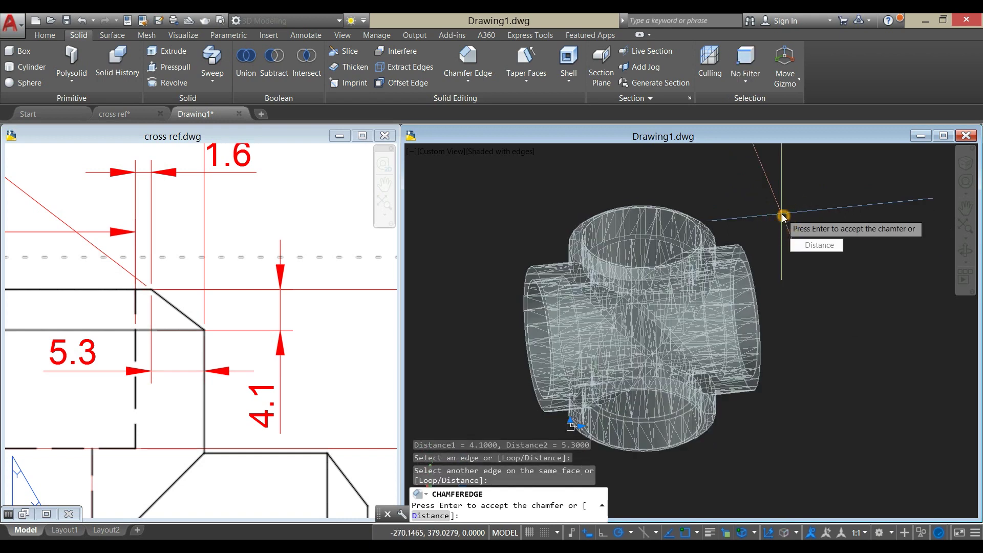
{"action": "right_click", "coordinate": [783, 216]}
{"action": "left_click", "coordinate": [803, 221]}
- Chamfer the outer edge of the first horizontal opening, on the +Z side, with distances 4.1 and 5.3
{"action": "right_click", "coordinate": [761, 186]}
{"action": "left_click", "coordinate": [788, 192]}
{"action": "left_click", "coordinate": [740, 268]}
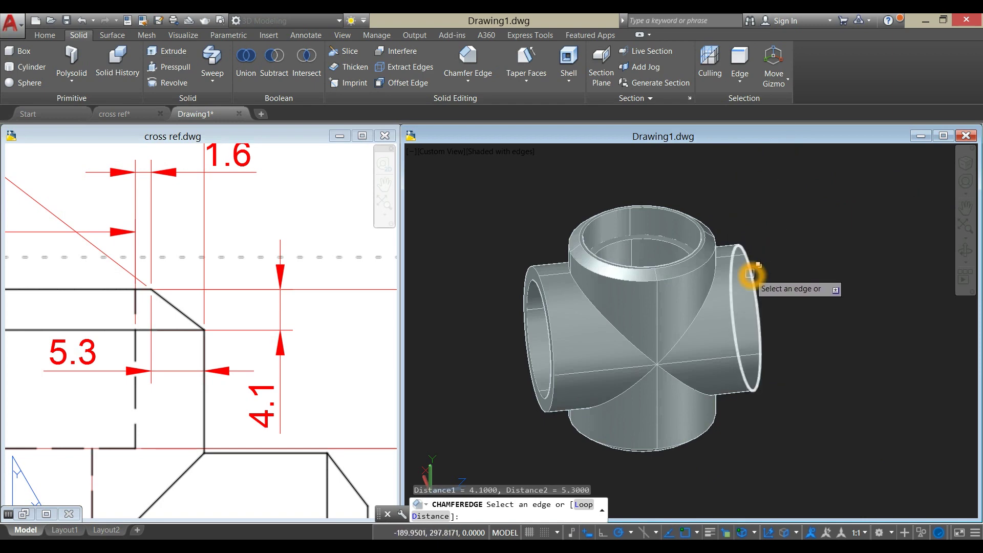
{"action": "right_click", "coordinate": [755, 205]}
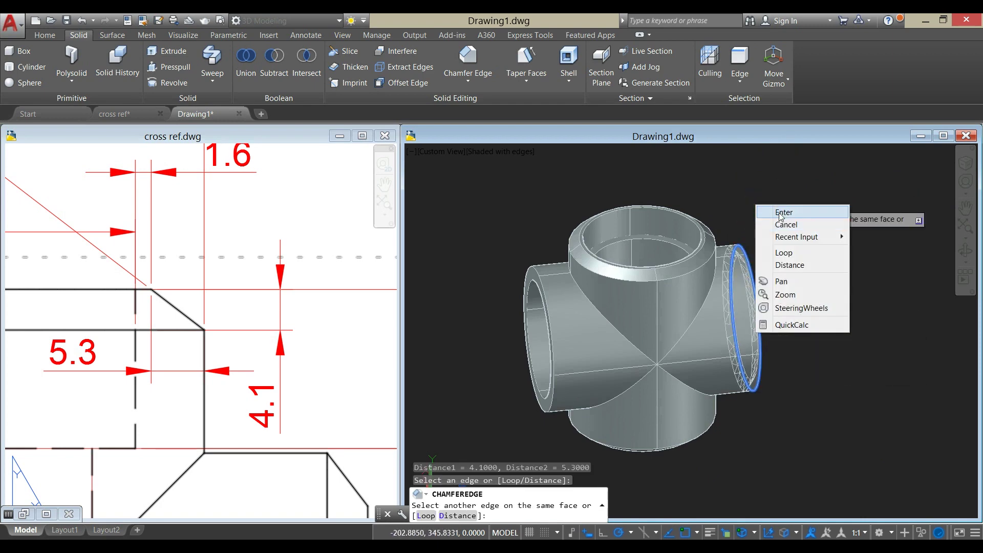
{"action": "left_click", "coordinate": [782, 212]}
{"action": "right_click", "coordinate": [776, 213]}
{"action": "left_click", "coordinate": [793, 219]}
- Chamfer the outer edge of the opposite horizontal opening with distances 4.1 and 5.3
{"action": "right_click", "coordinate": [670, 154]}
{"action": "left_click", "coordinate": [681, 162]}
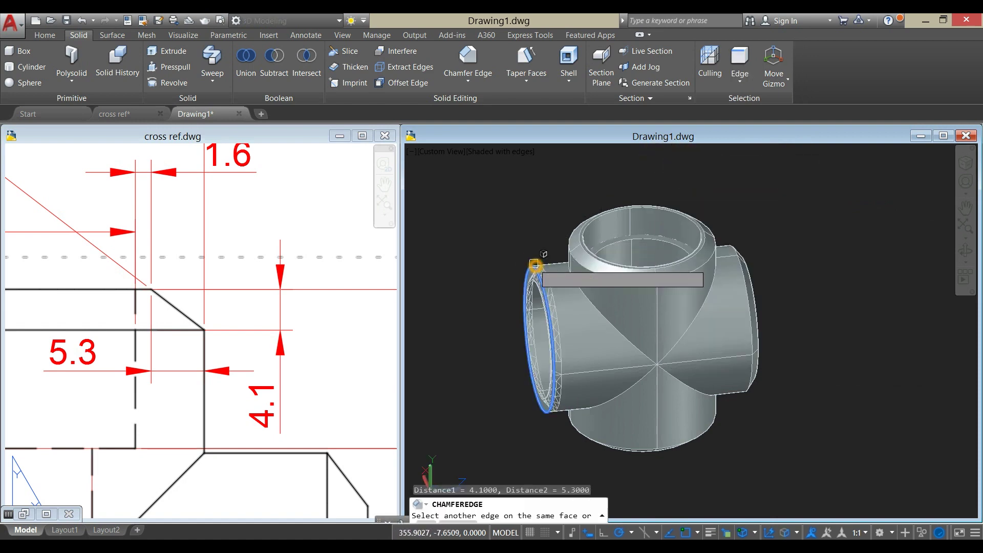
{"action": "left_click", "coordinate": [532, 269]}
{"action": "right_click", "coordinate": [534, 204]}
{"action": "left_click", "coordinate": [538, 210]}
{"action": "right_click", "coordinate": [539, 209]}
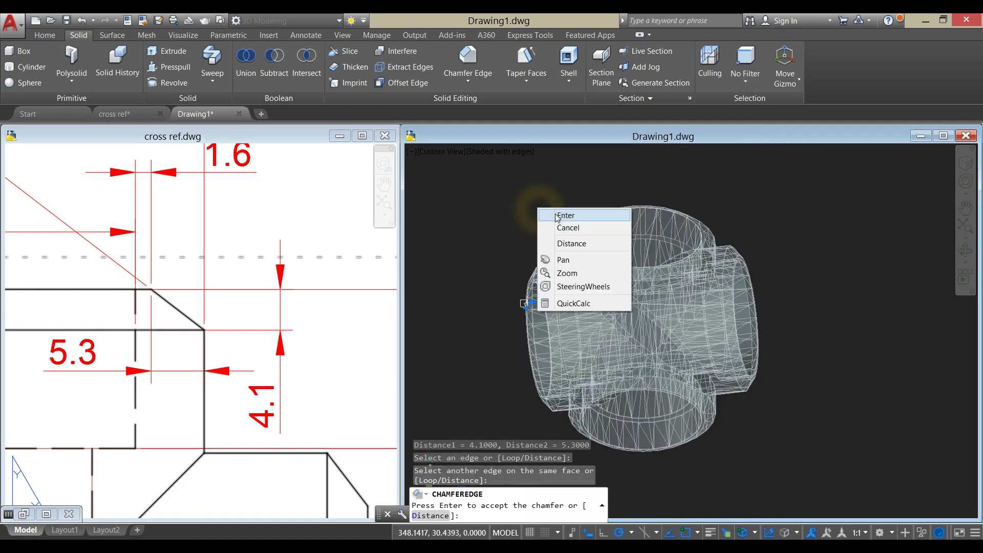
{"action": "left_click", "coordinate": [557, 216]}
- Switch the Drawing1 viewport to the Top view and leave nothing selected
{"action": "middle_click_drag", "start_coordinate": [558, 215], "coordinate": [724, 170], "text": "shift"}
{"action": "scroll", "coordinate": [684, 337], "scroll_direction": "down", "scroll_amount": 5}
{"action": "middle_click_drag", "start_coordinate": [684, 337], "coordinate": [594, 377], "text": "shift"}
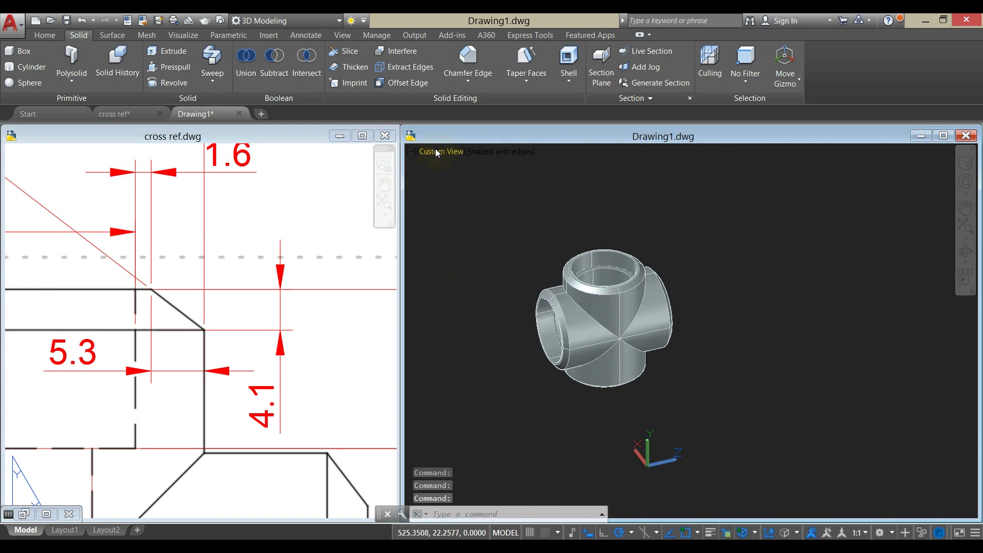
{"action": "left_click", "coordinate": [437, 153]}
{"action": "left_click", "coordinate": [462, 178]}
{"action": "scroll", "coordinate": [624, 250], "scroll_direction": "down", "scroll_amount": 6}
{"action": "middle_click_drag", "start_coordinate": [624, 249], "coordinate": [547, 270]}
{"action": "left_click", "coordinate": [559, 259]}
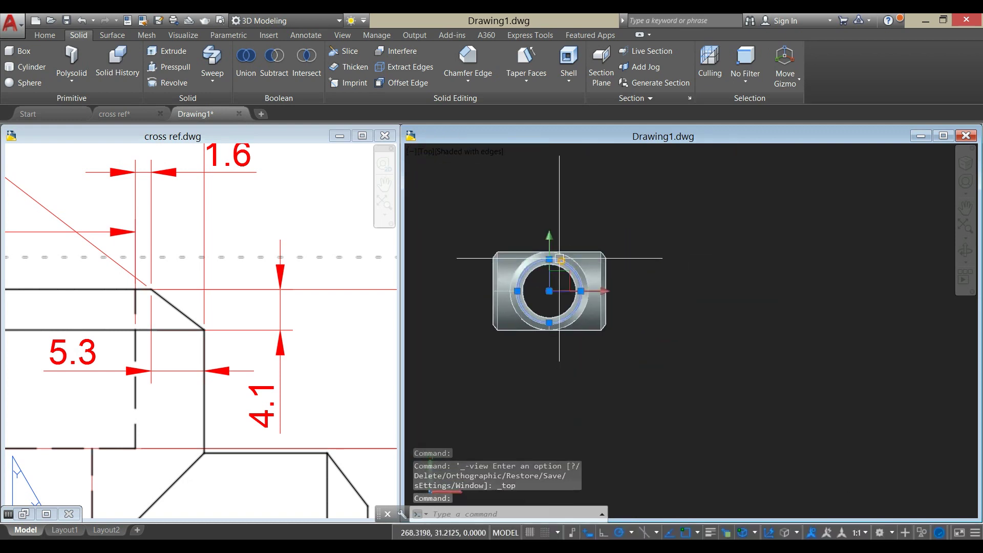
{"action": "right_click", "coordinate": [619, 194]}
{"action": "left_click", "coordinate": [611, 199]}
{"action": "key", "text": "Escape"}
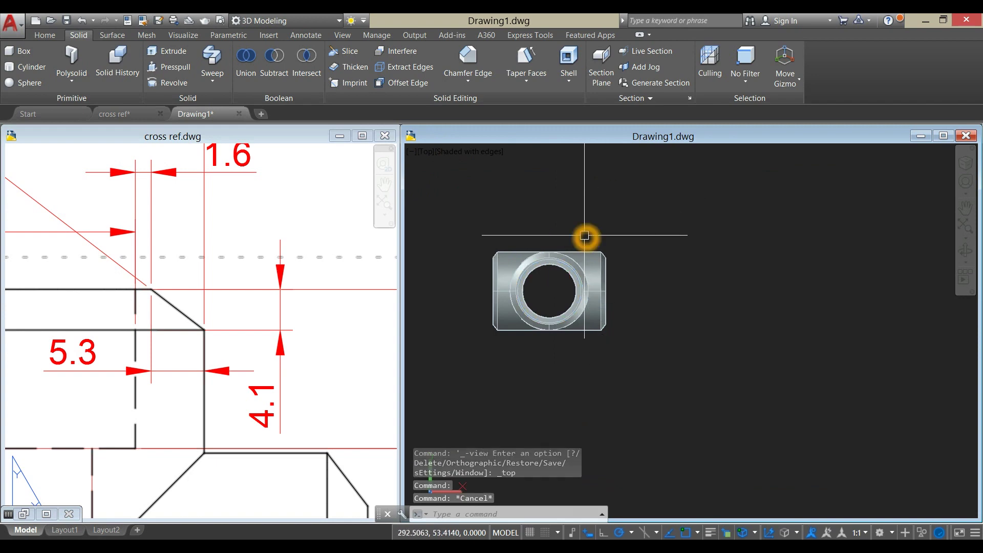
- Copy the finished 3D solid fitting in the positive X direction, clear of the original
{"action": "left_click", "coordinate": [591, 256]}
{"action": "right_click", "coordinate": [608, 194]}
{"action": "left_click", "coordinate": [636, 287]}
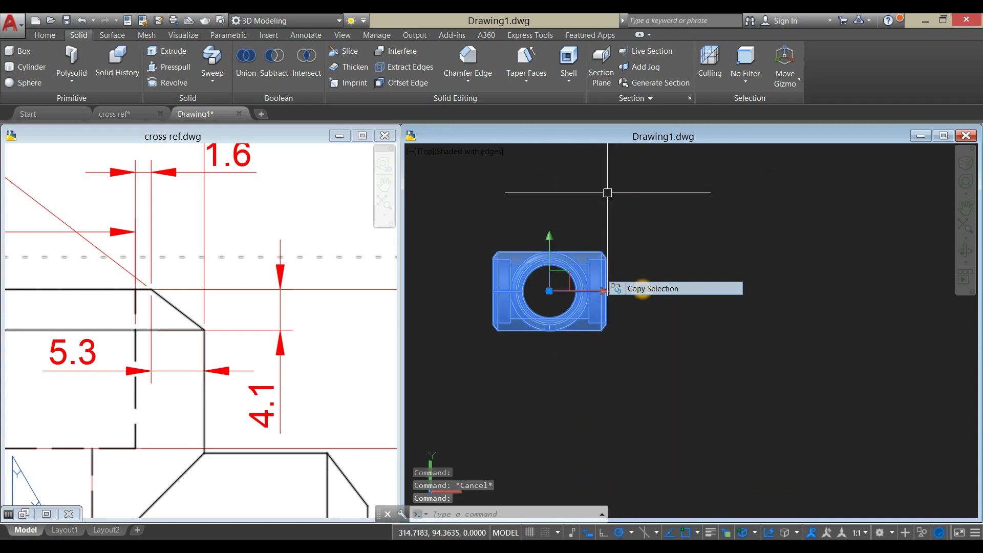
{"action": "left_click", "coordinate": [612, 293]}
{"action": "middle_click_drag", "start_coordinate": [691, 285], "coordinate": [596, 285]}
{"action": "left_click", "coordinate": [812, 288]}
{"action": "right_click", "coordinate": [682, 201]}
{"action": "left_click", "coordinate": [703, 207]}
- Move the original fitting horizontally toward its copy, clear of the leftover construction circles
{"action": "left_click", "coordinate": [492, 253]}
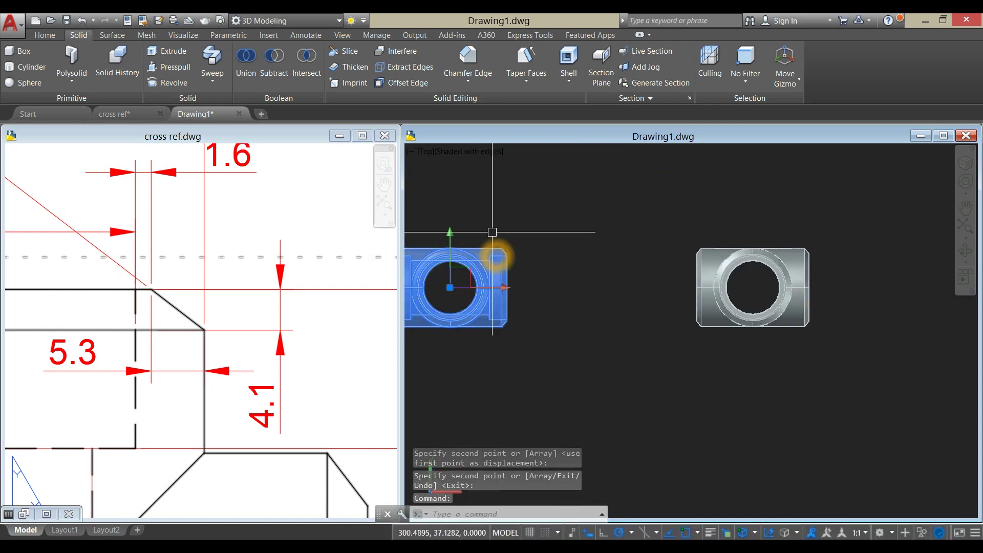
{"action": "right_click", "coordinate": [495, 212]}
{"action": "left_click", "coordinate": [521, 291]}
{"action": "left_click", "coordinate": [500, 399]}
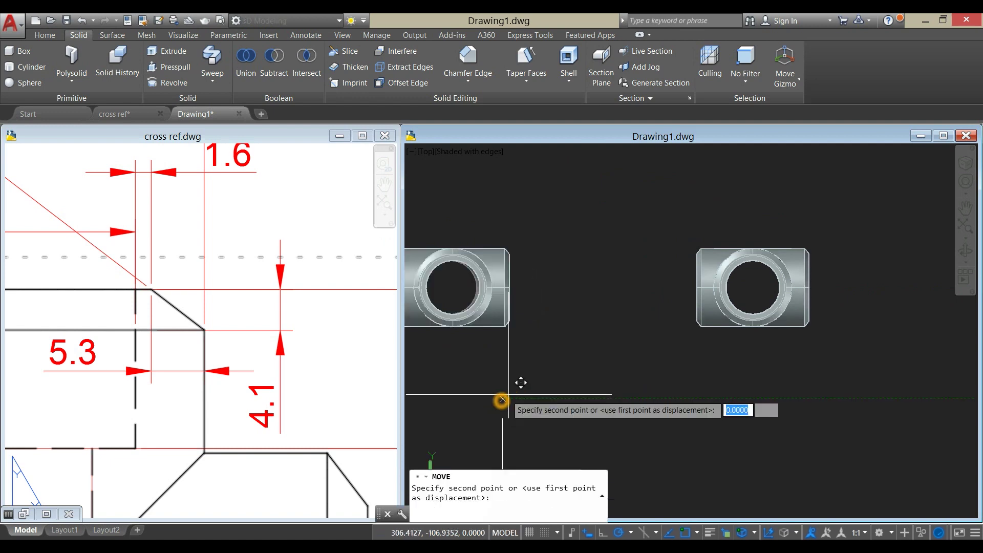
{"action": "left_click", "coordinate": [643, 398]}
{"action": "middle_click_drag", "start_coordinate": [512, 369], "coordinate": [599, 372]}
- Erase the leftover construction circles beside the original fitting
{"action": "left_click", "coordinate": [595, 336]}
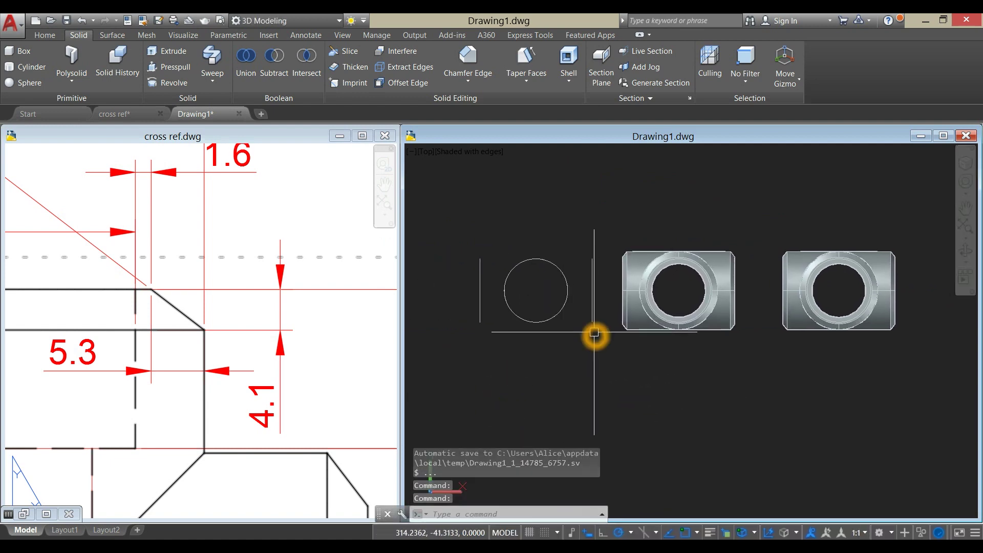
{"action": "left_click", "coordinate": [598, 324]}
{"action": "left_click", "coordinate": [421, 229]}
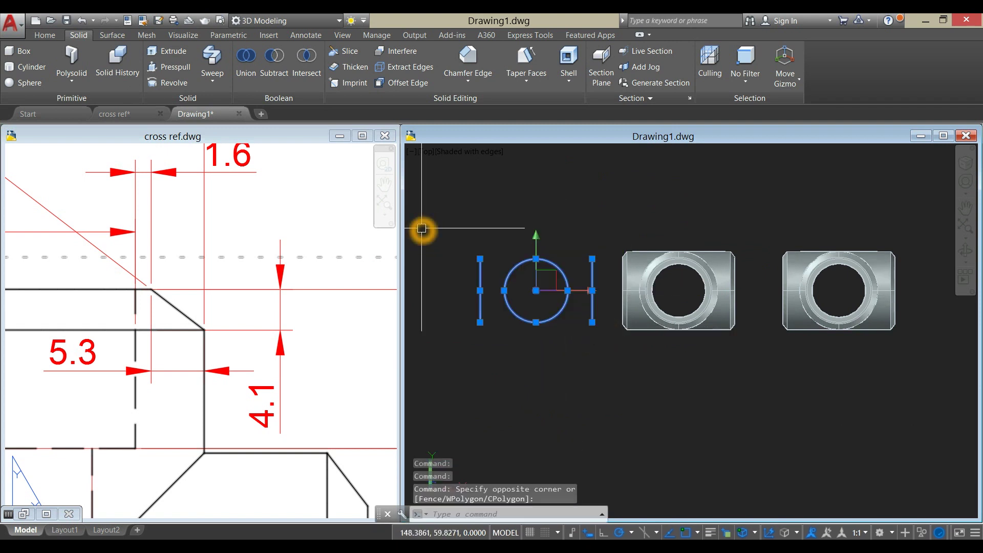
{"action": "key", "text": "Delete"}
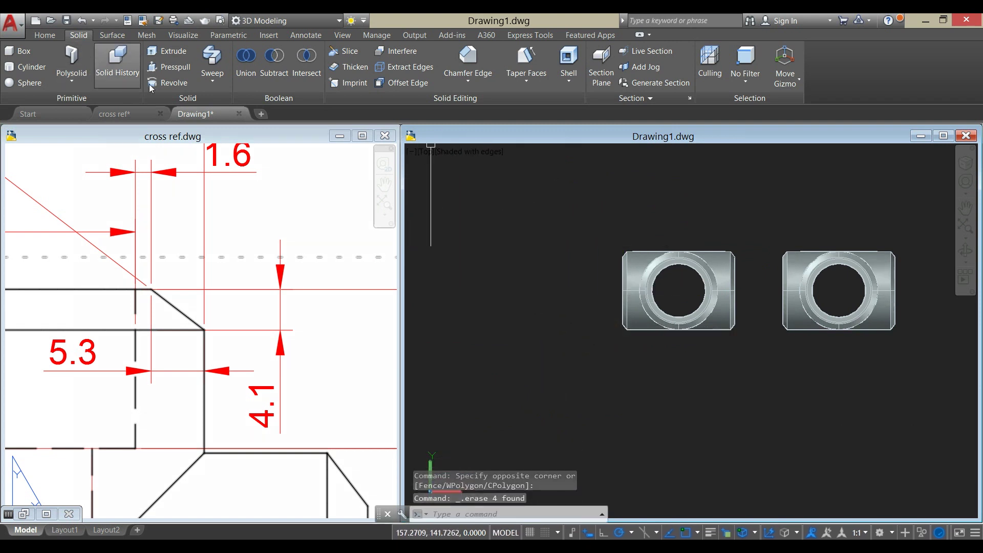
- Slice the copied fitting along its horizontal centreline in the Top view and keep only the +Y half
{"action": "left_click", "coordinate": [46, 35]}
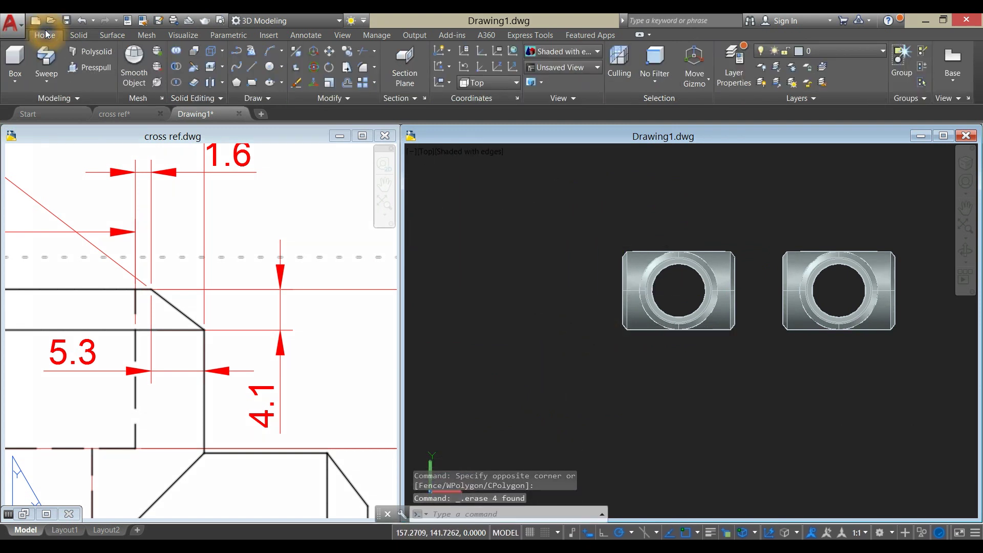
{"action": "left_click", "coordinate": [193, 72]}
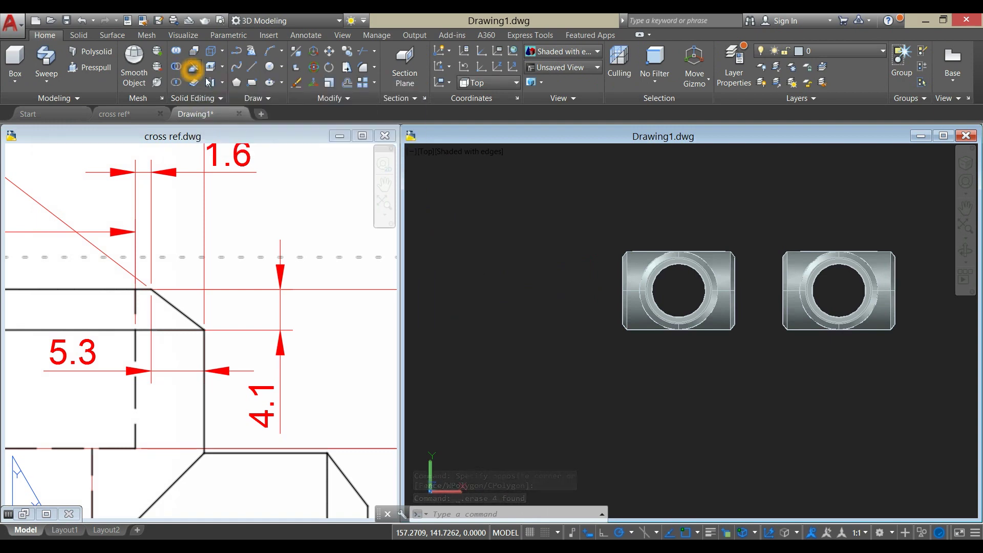
{"action": "middle_click_drag", "start_coordinate": [548, 212], "coordinate": [337, 186]}
{"action": "left_click", "coordinate": [641, 235]}
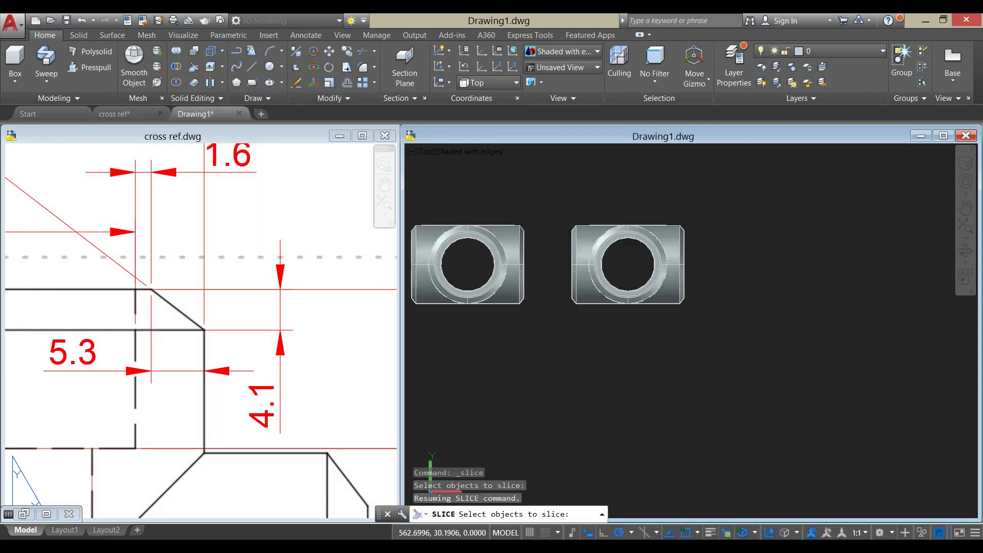
{"action": "right_click", "coordinate": [672, 194]}
{"action": "left_click", "coordinate": [572, 264]}
{"action": "left_click", "coordinate": [829, 264]}
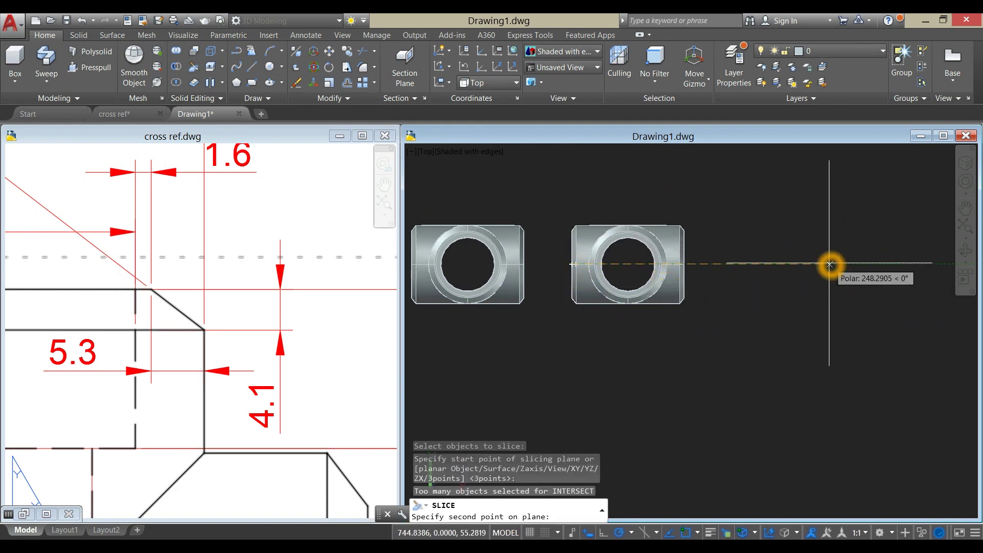
{"action": "left_click", "coordinate": [750, 203]}
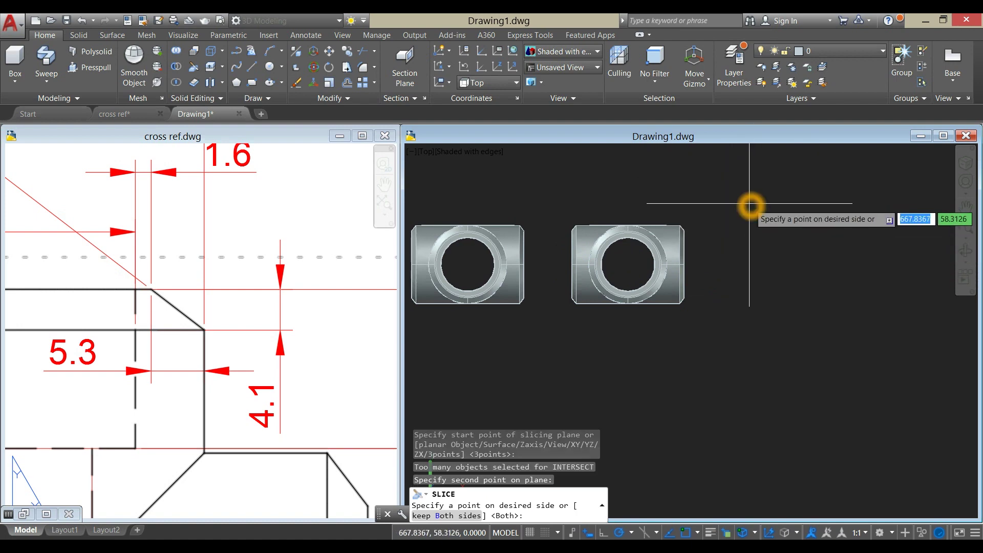
- Inspect the sliced copy's interior beside the whole fitting in a 3D view
{"action": "middle_click_drag", "start_coordinate": [693, 297], "coordinate": [680, 222], "text": "shift"}
{"action": "scroll", "coordinate": [607, 263], "scroll_direction": "up", "scroll_amount": 5}
{"action": "middle_click_drag", "start_coordinate": [607, 263], "coordinate": [677, 330], "text": "shift"}
{"action": "scroll", "coordinate": [677, 330], "scroll_direction": "down", "scroll_amount": 3}
{"action": "scroll", "coordinate": [666, 321], "scroll_direction": "down", "scroll_amount": 2}
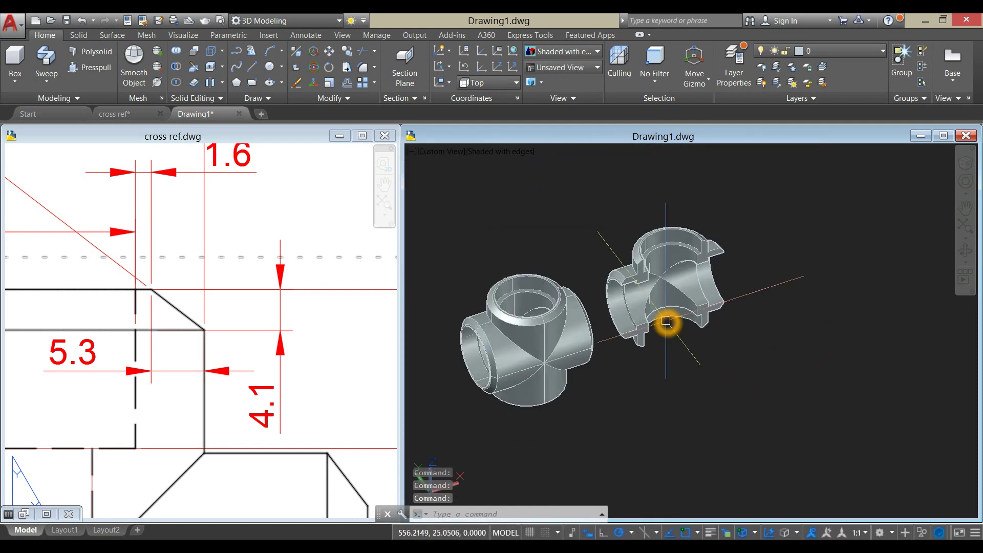